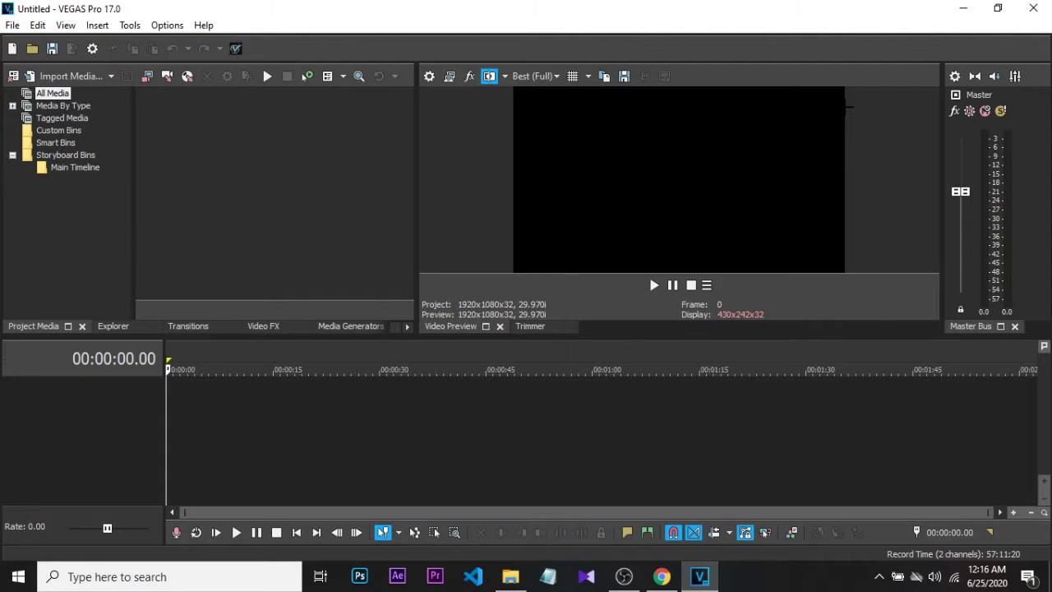
Step: View the project's video properties and check the HD 1080-60i (1920x1080, 29.970 fps) template among the available ones
left_click(12, 24)
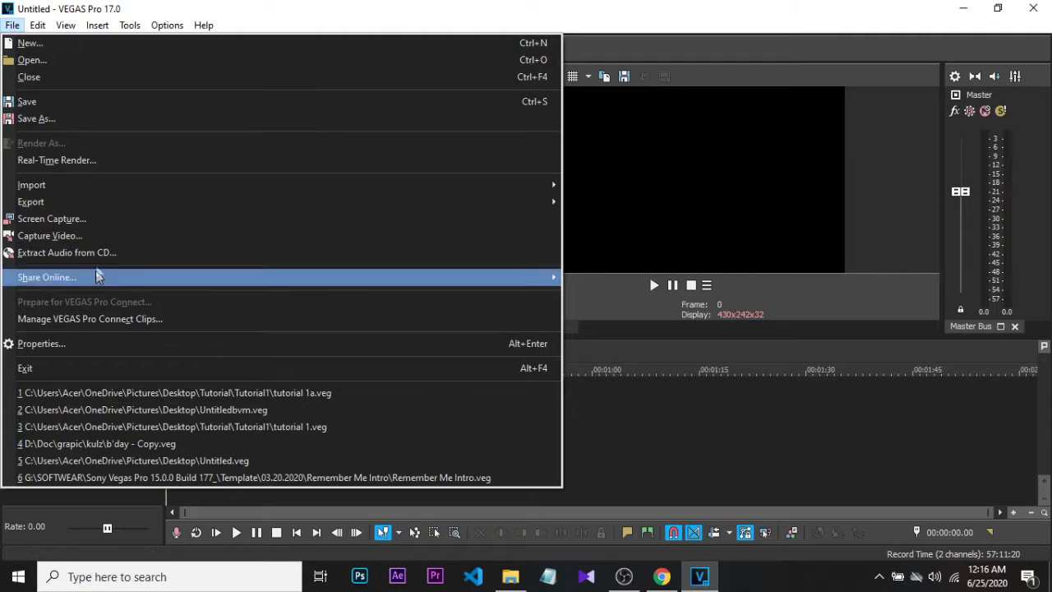
left_click(110, 342)
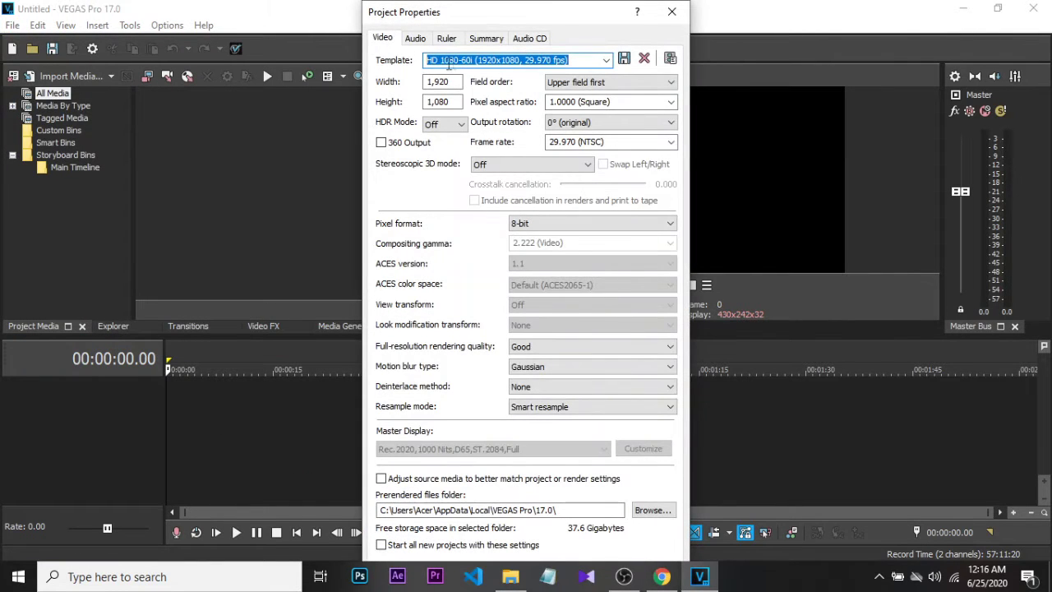
left_click(606, 62)
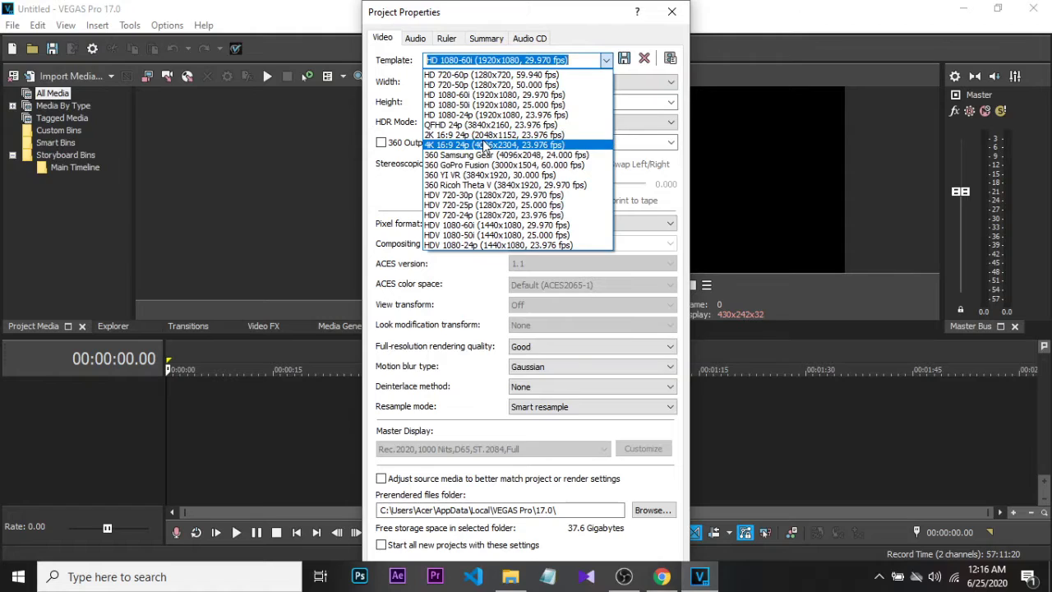
left_click(509, 97)
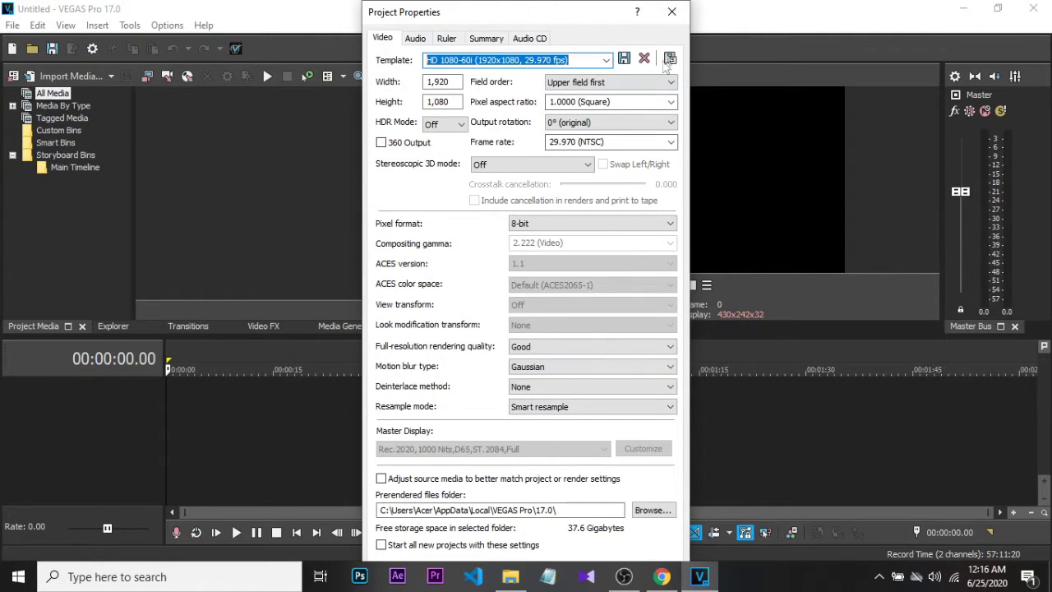
left_click(672, 11)
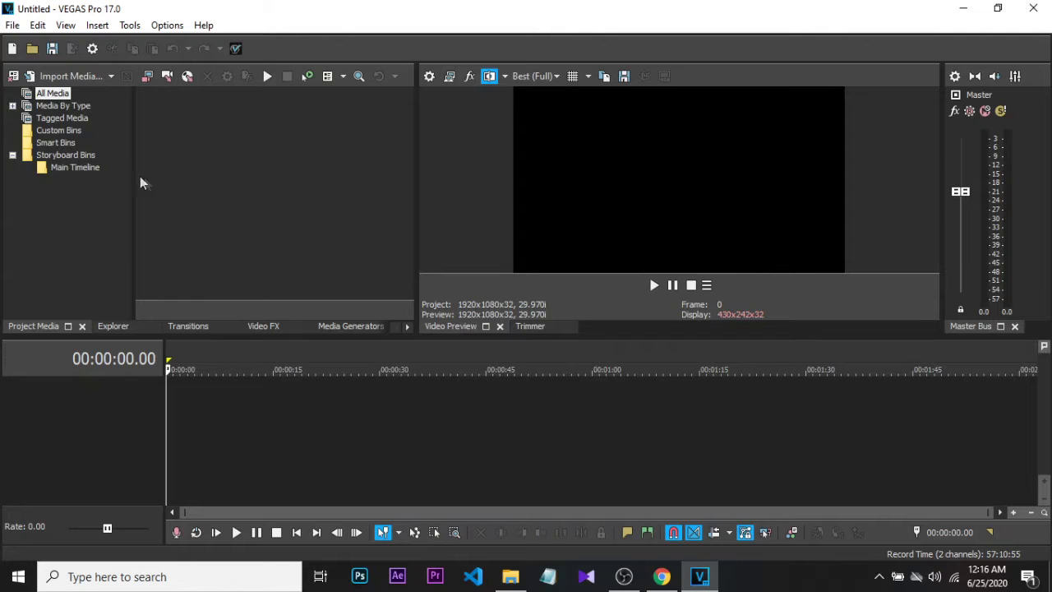
left_click(18, 29)
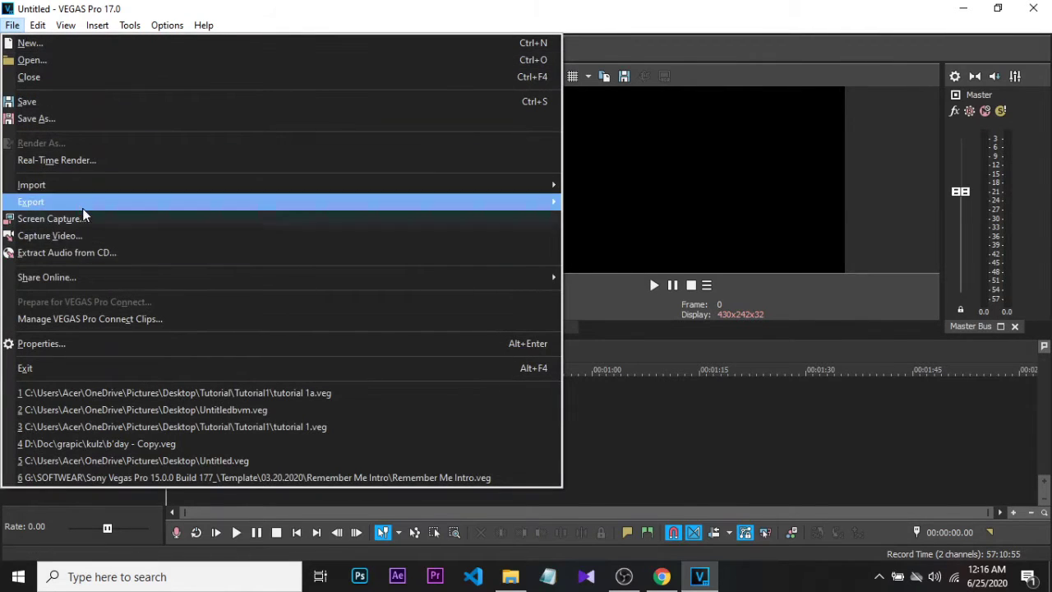
mouse_move(85, 195)
left_click(567, 185)
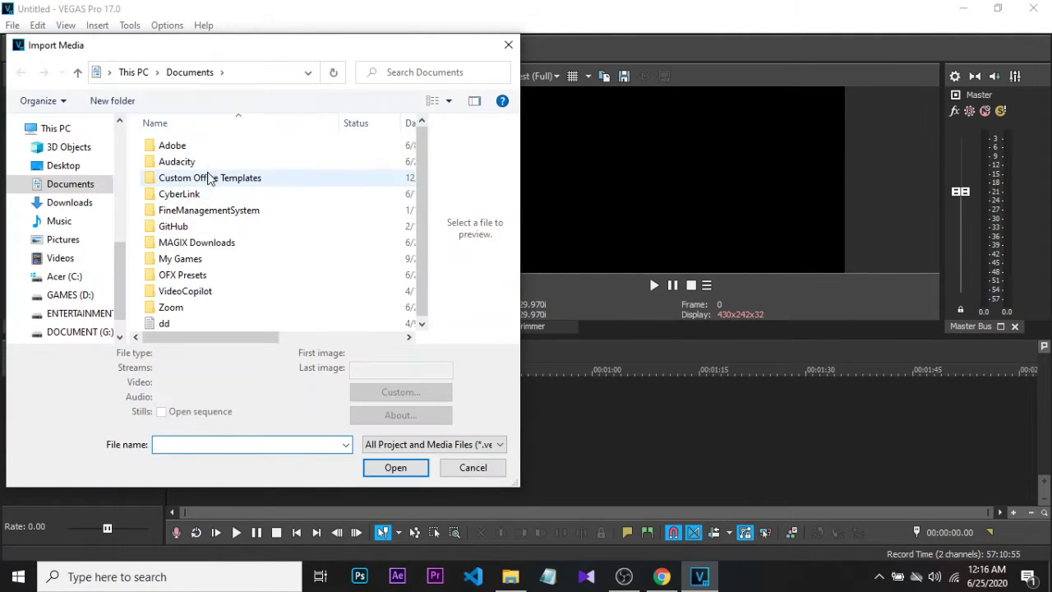
left_click(508, 44)
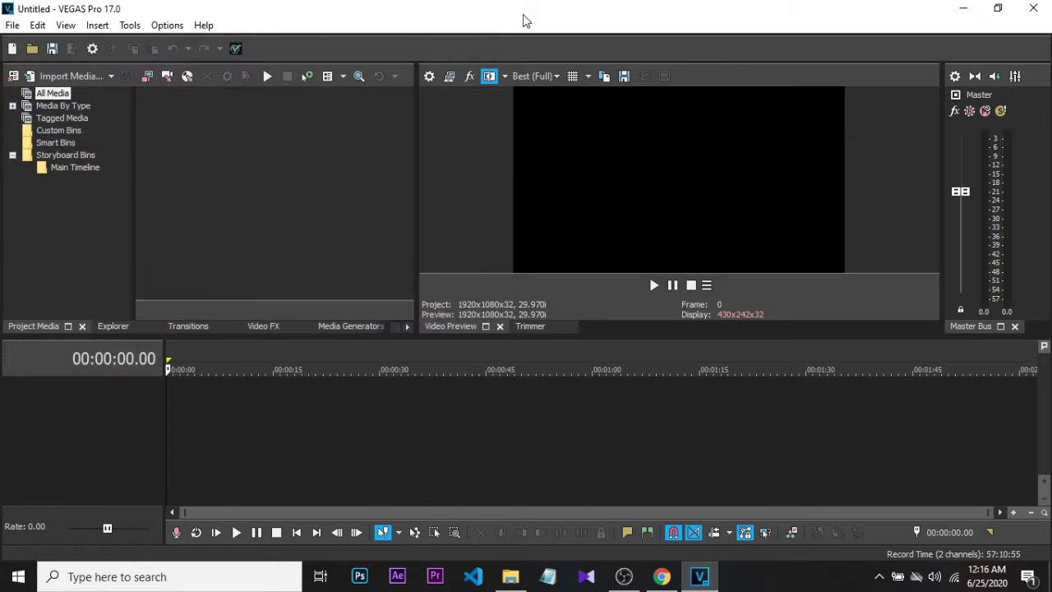
Step: Import the desktop video Dream Land (Road Trip) and place it at the timeline's start without matching the project video settings
left_click_drag(526, 12, 504, 33)
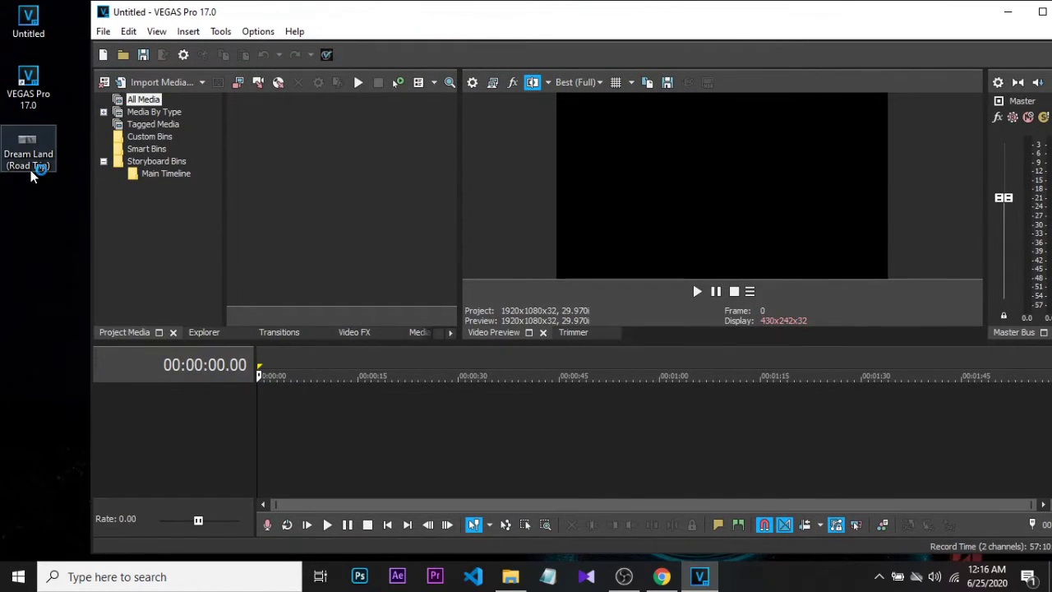
left_click_drag(30, 167, 312, 165)
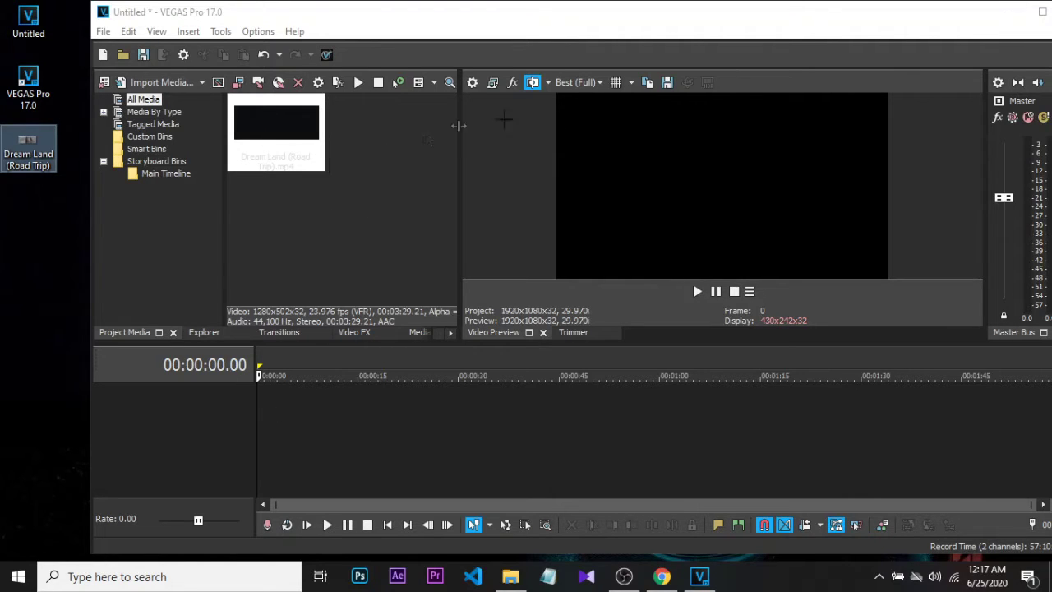
left_click(1043, 13)
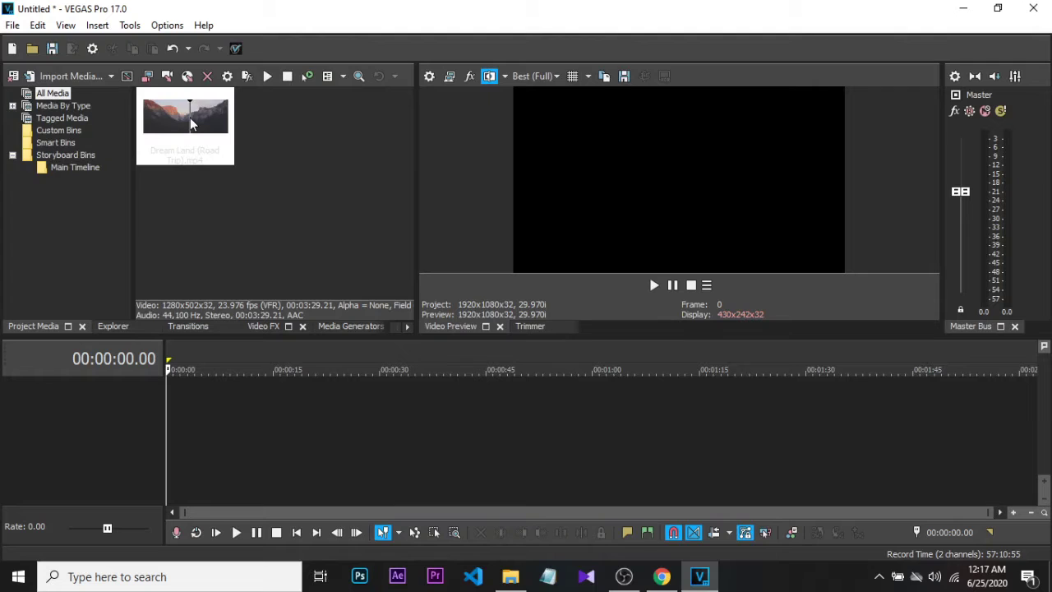
left_click_drag(188, 156, 175, 400)
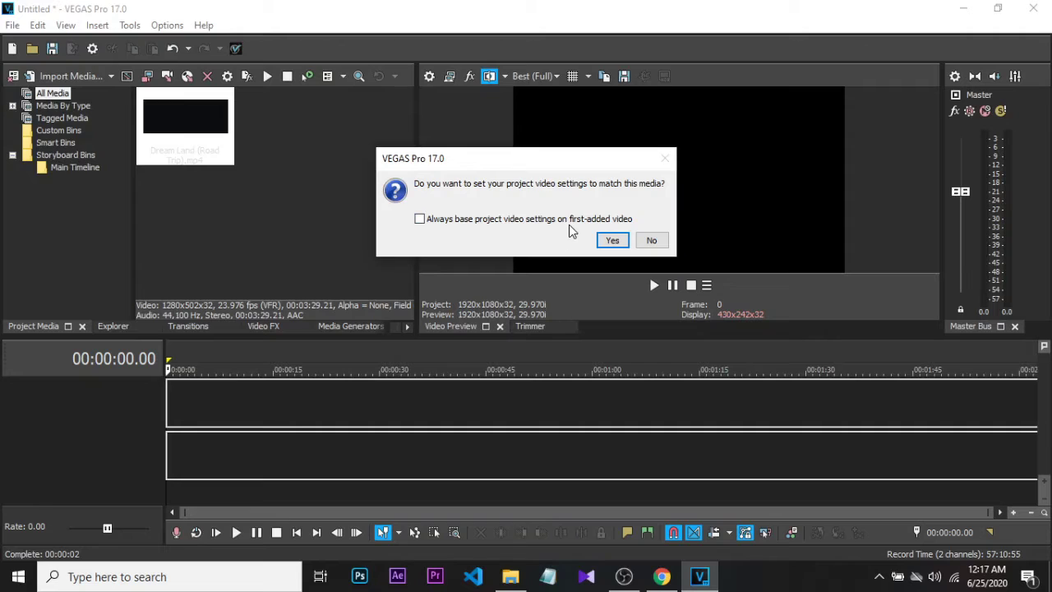
left_click(654, 240)
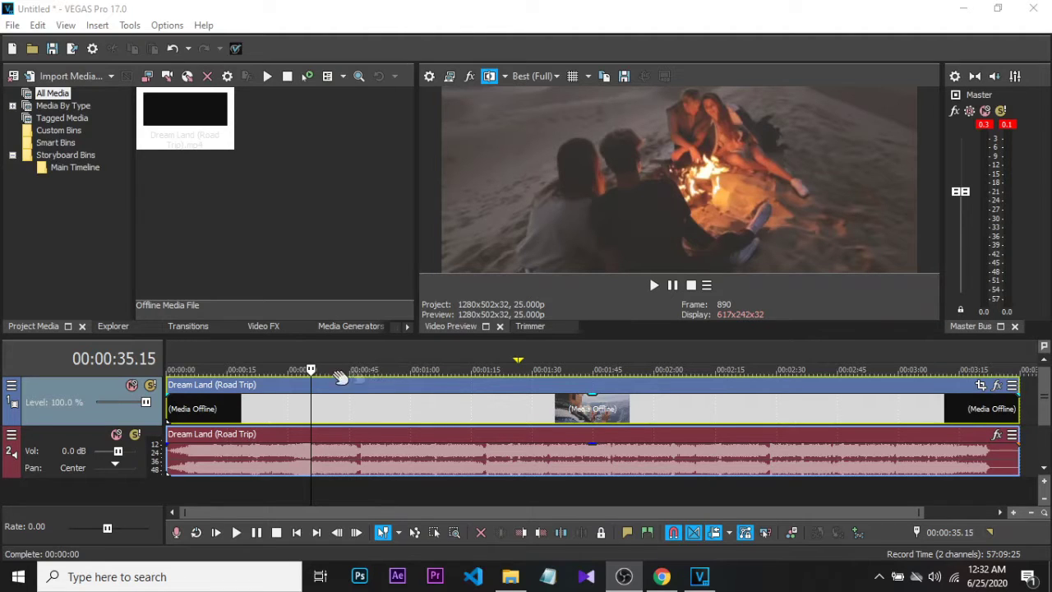
Step: Split the Dream Land (Road Trip) clip on the timeline at 00:00:35.00
left_click_drag(310, 370, 317, 370)
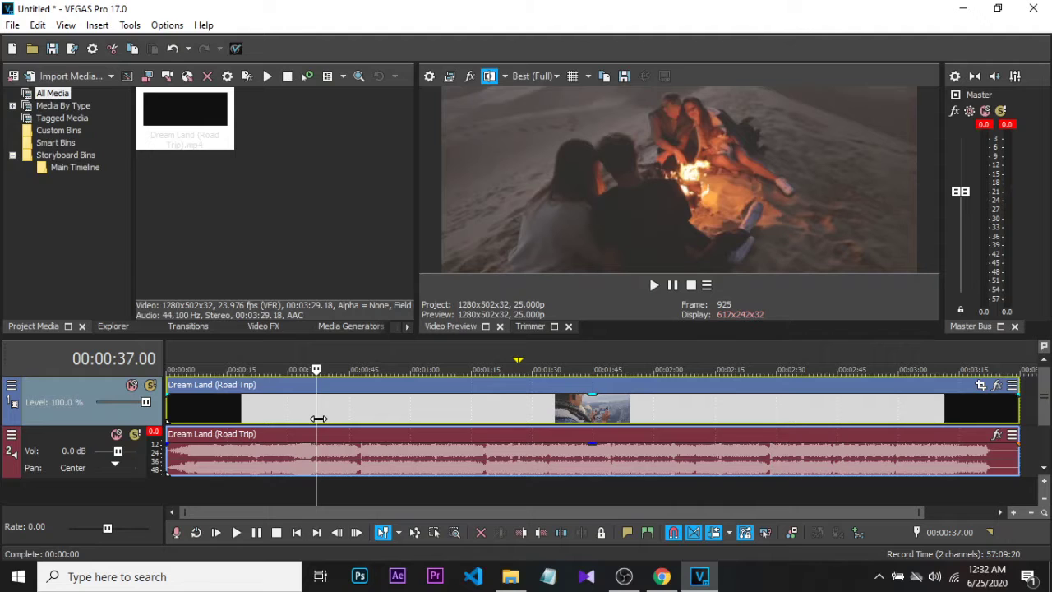
scroll(319, 420, "up", 4)
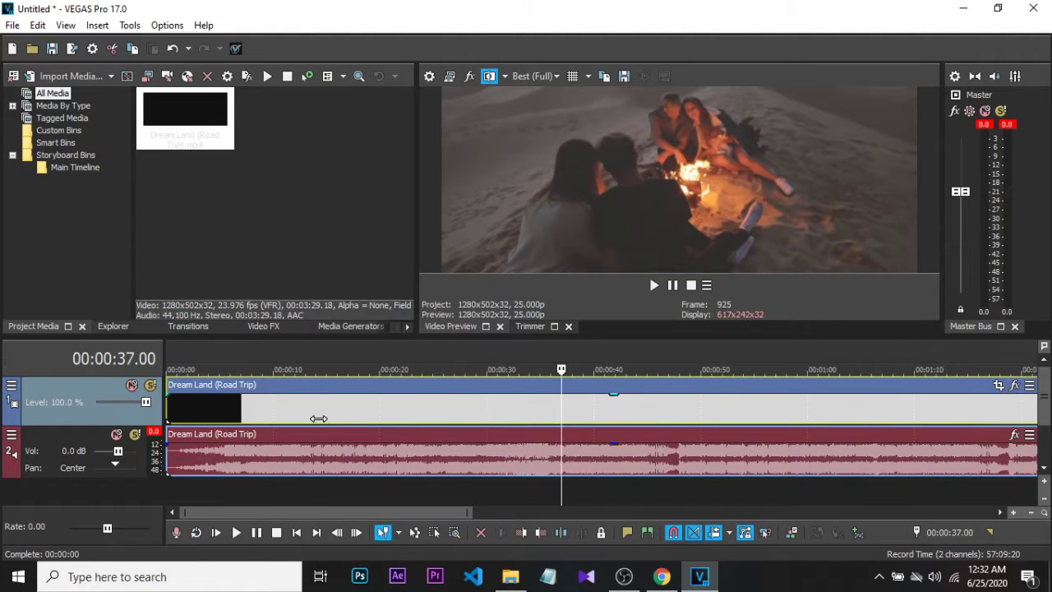
scroll(318, 419, "up", 5)
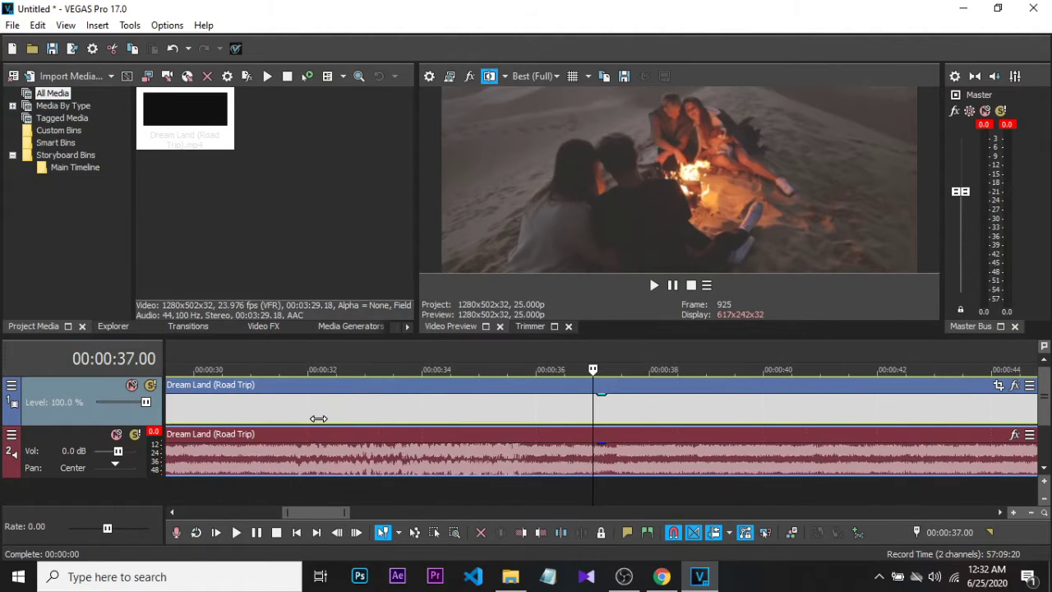
scroll(319, 419, "up", 2)
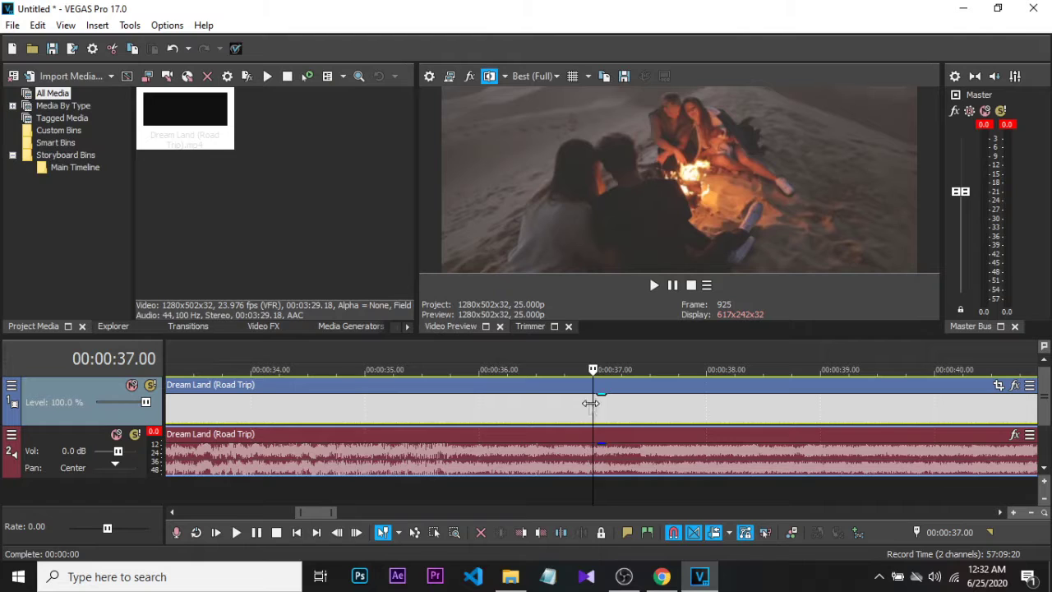
scroll(593, 409, "down", 1)
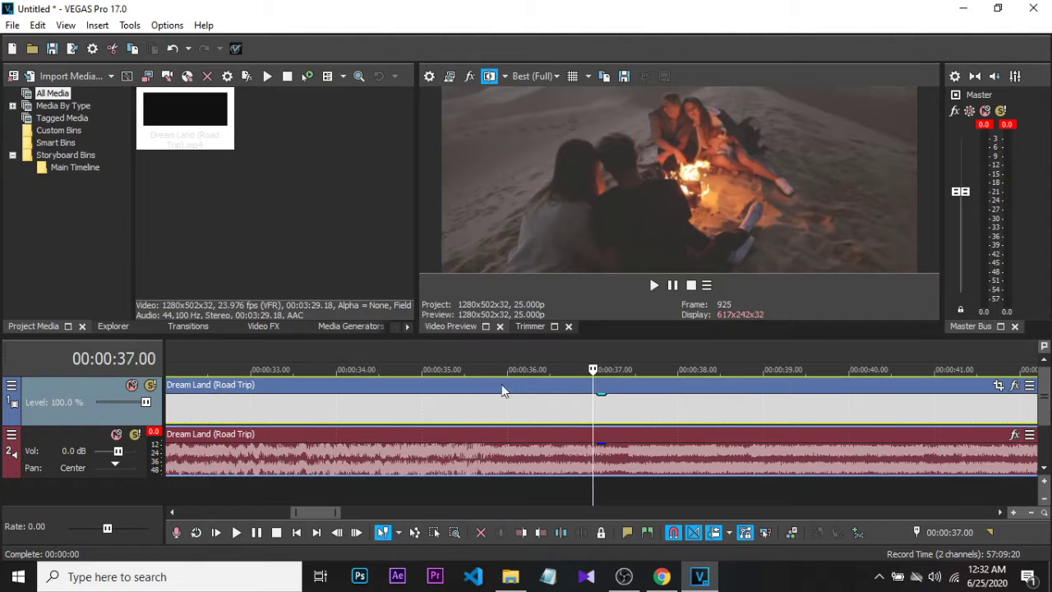
left_click(422, 369)
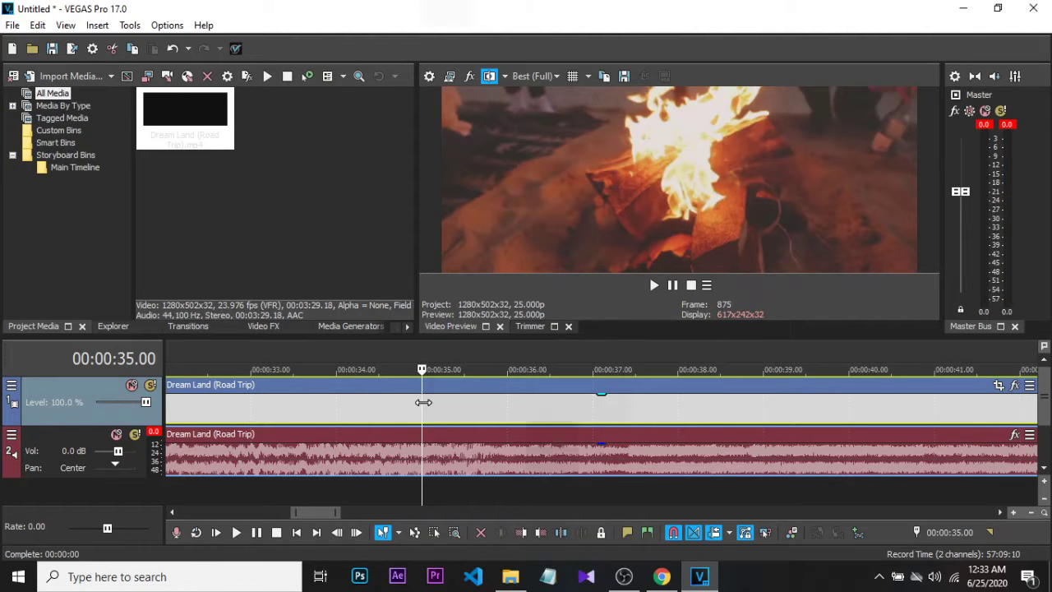
right_click(424, 401)
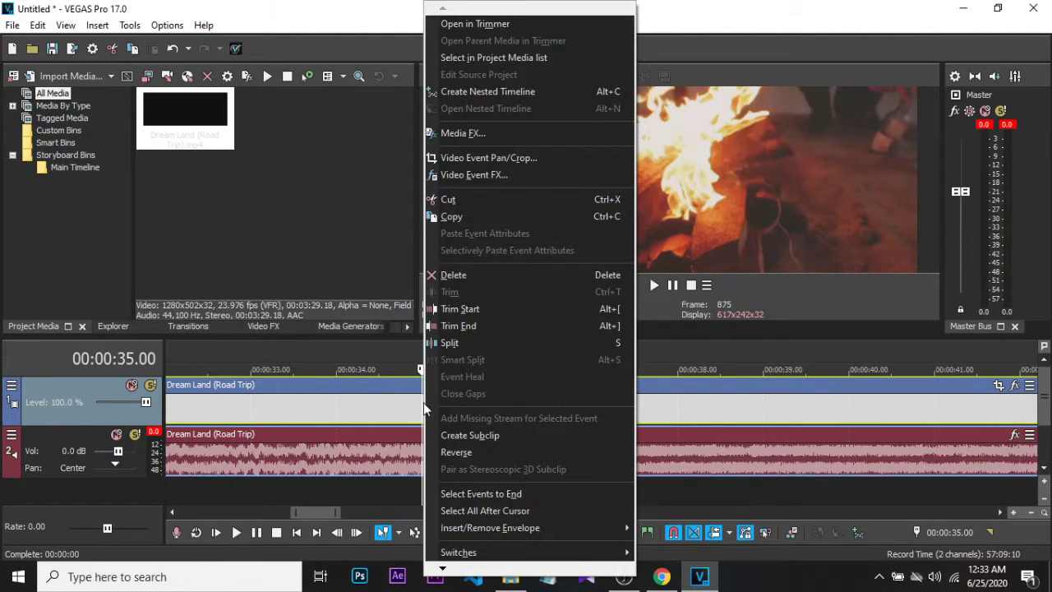
left_click(453, 345)
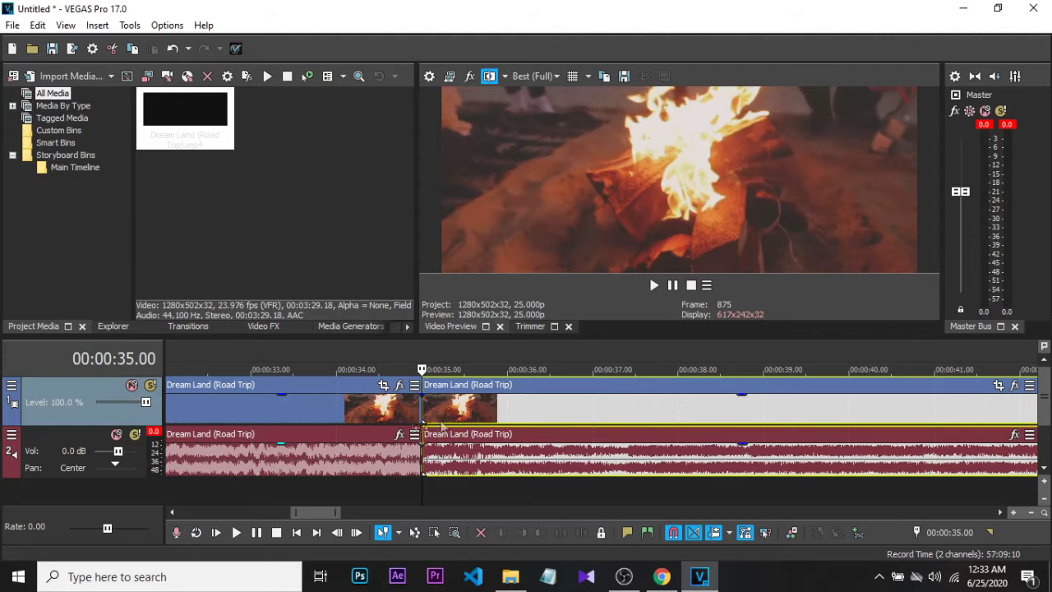
Step: Shift the two clip pieces apart to leave a small gap between them, and delete the first piece
left_click_drag(474, 401, 509, 402)
left_click_drag(337, 390, 367, 391)
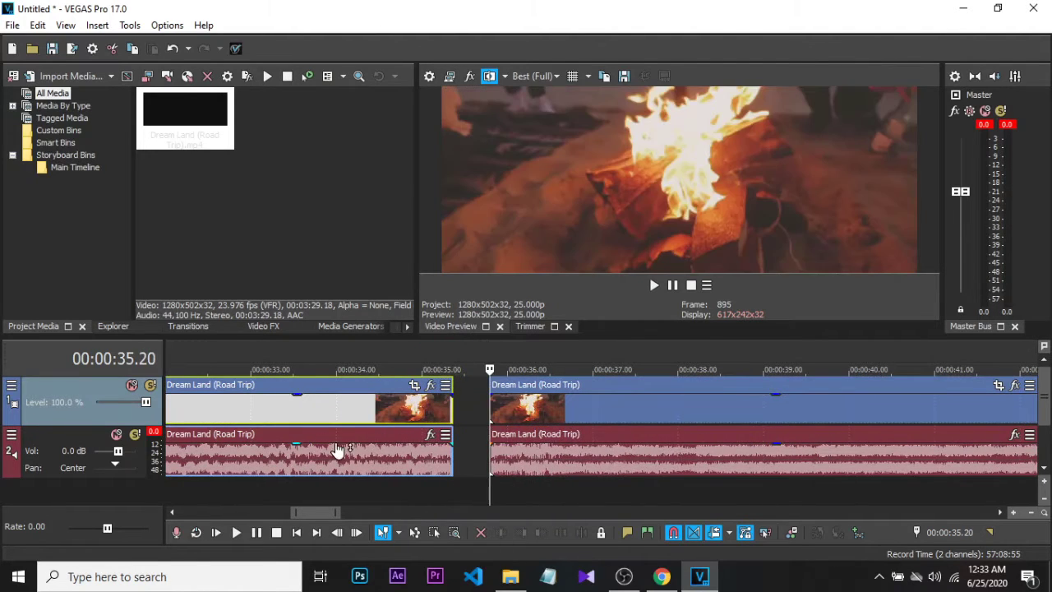
left_click(338, 414)
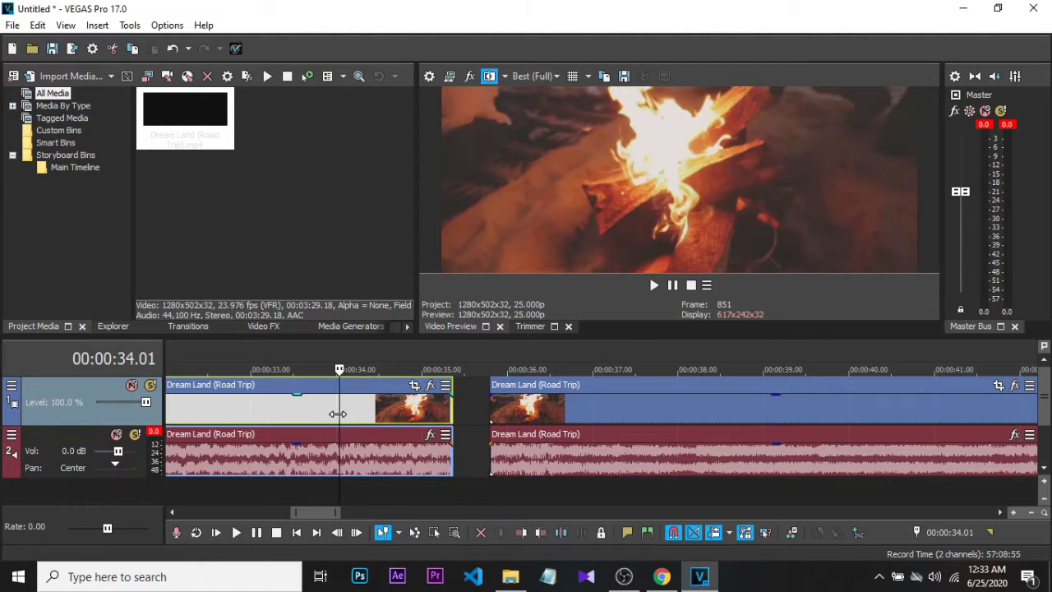
key("ctrl+z")
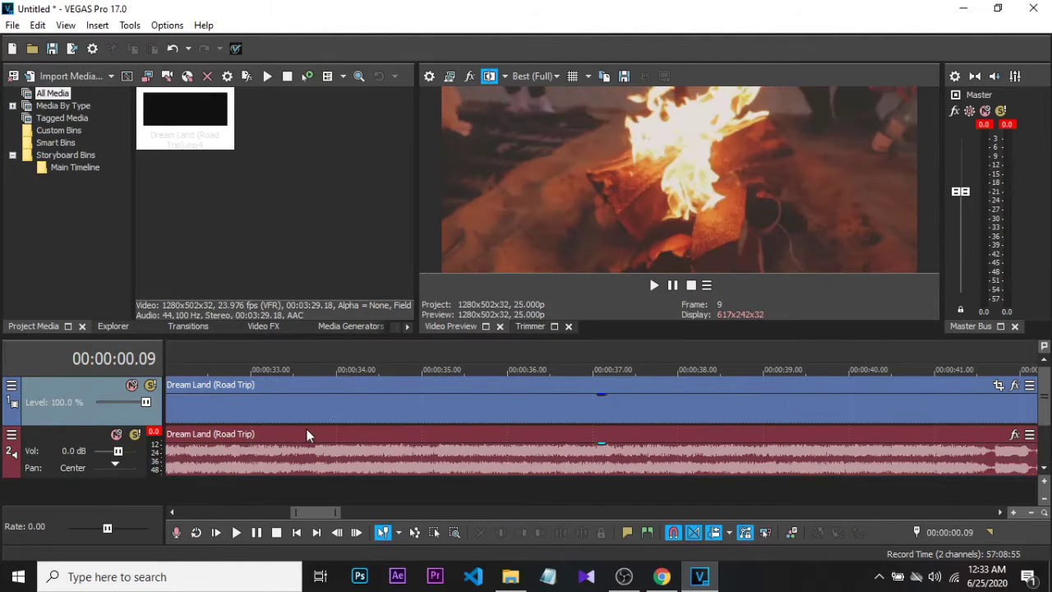
Step: Move the remaining clip to the very start of the timeline at 00:00:00.00
left_click_drag(323, 513, 308, 513)
scroll(347, 448, "down", 5)
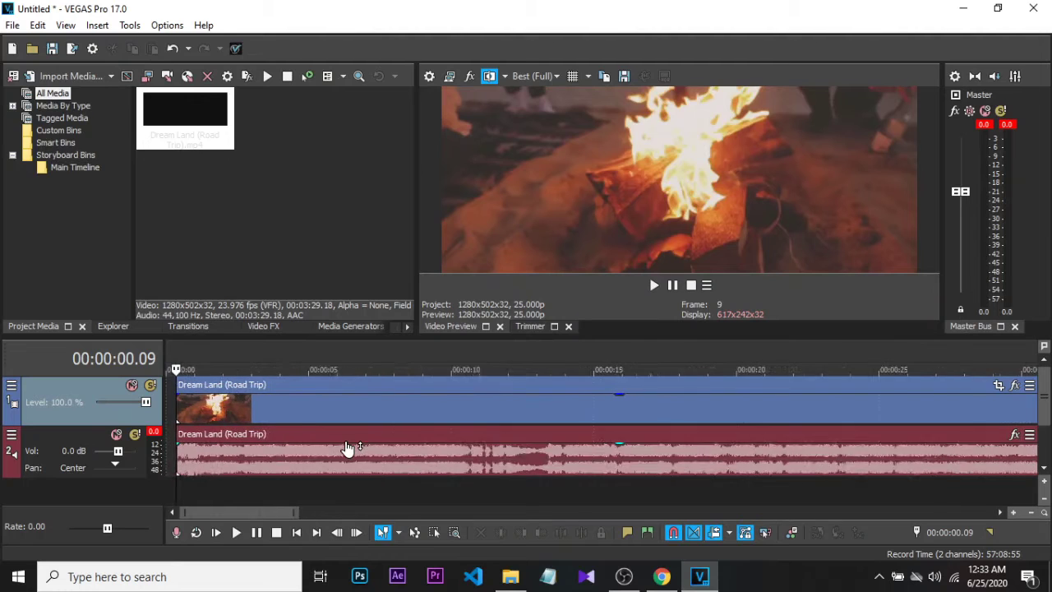
double_click(370, 386)
scroll(496, 415, "down", 3)
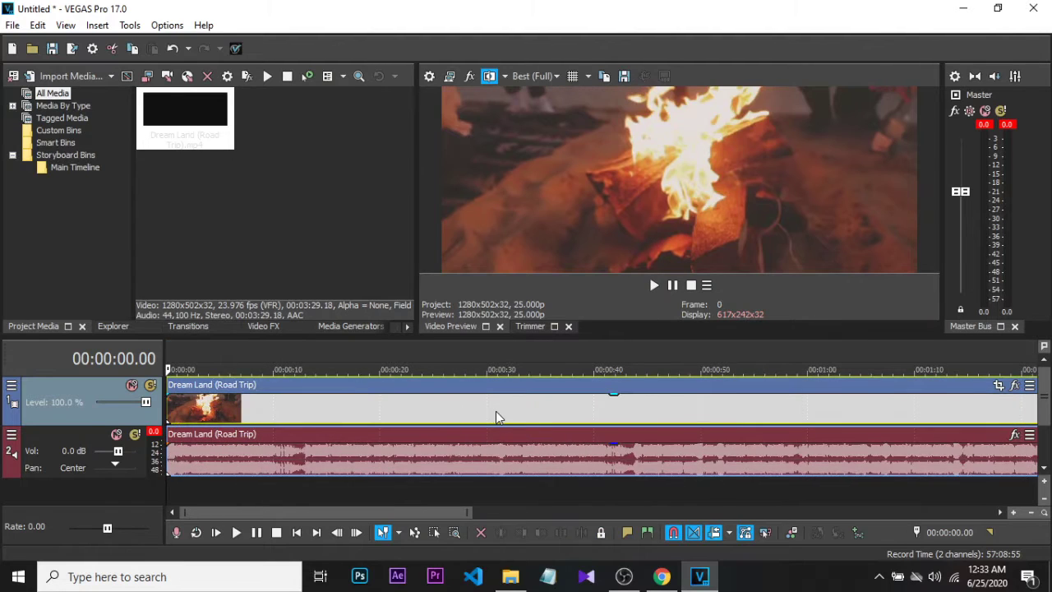
scroll(495, 411, "down", 3)
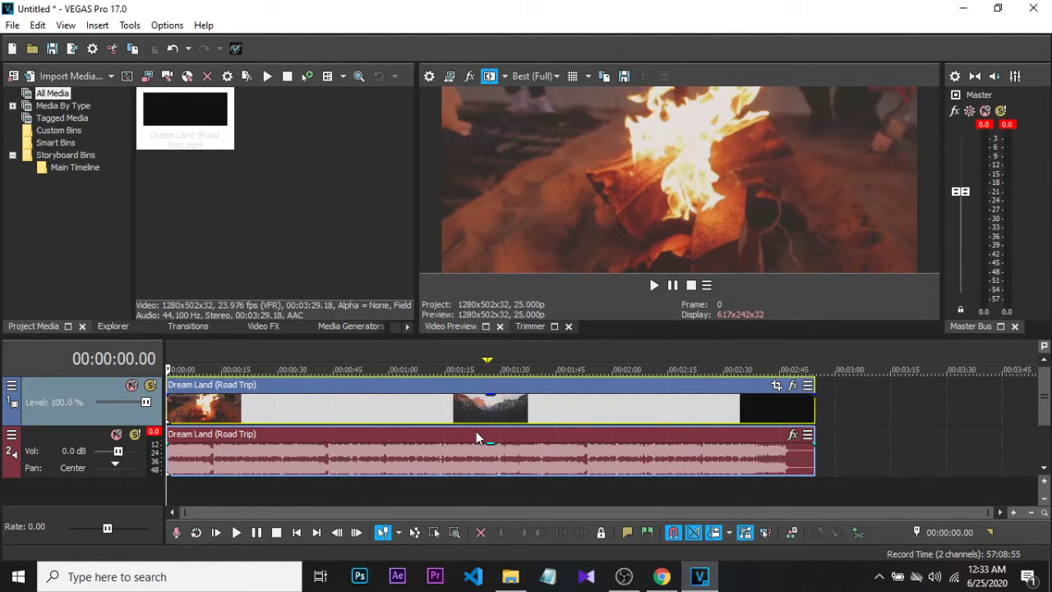
left_click(445, 371)
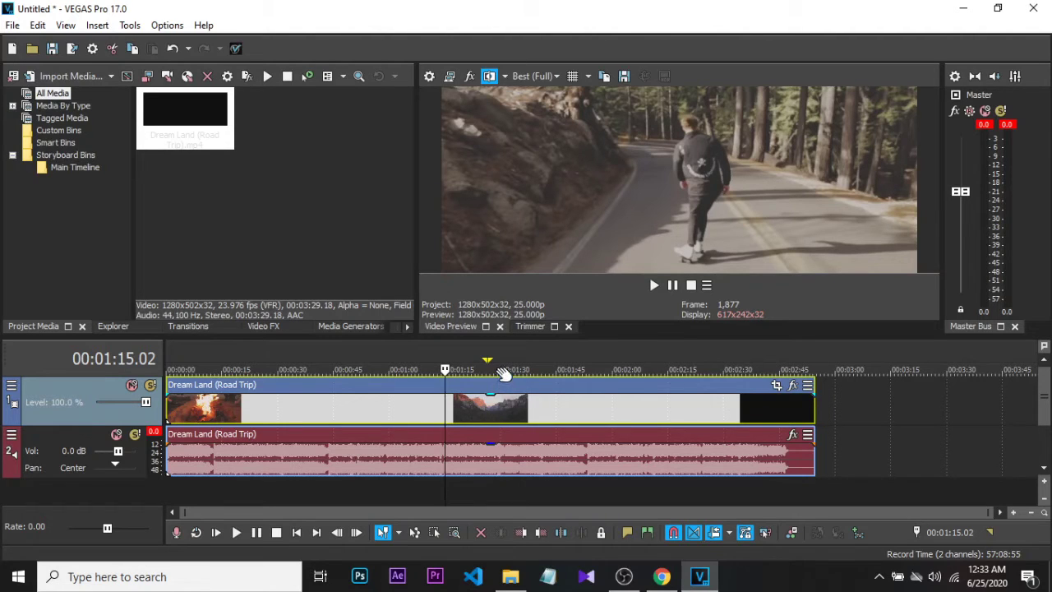
left_click(502, 405)
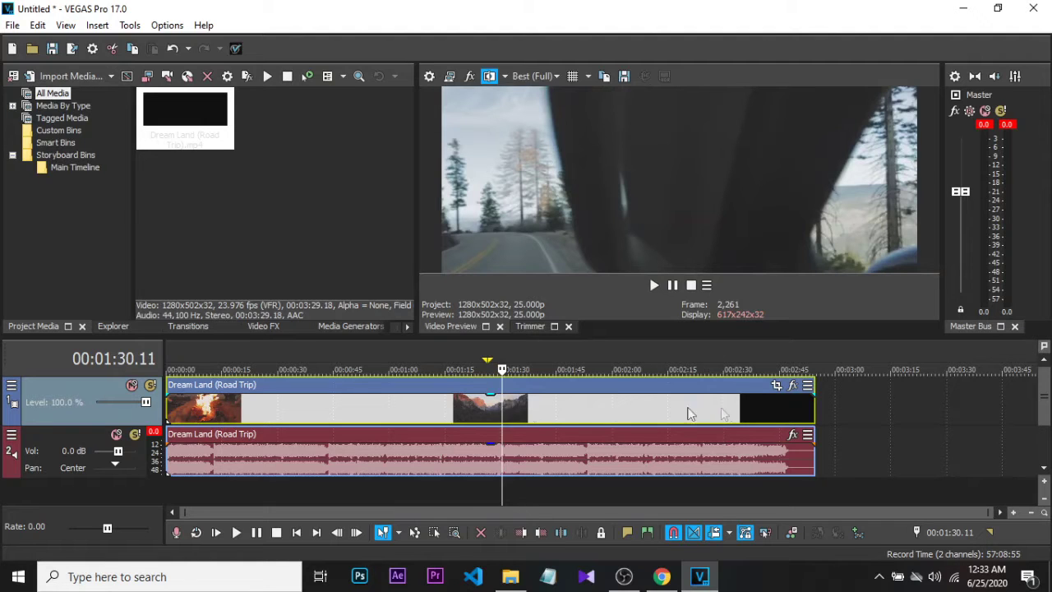
right_click(500, 415)
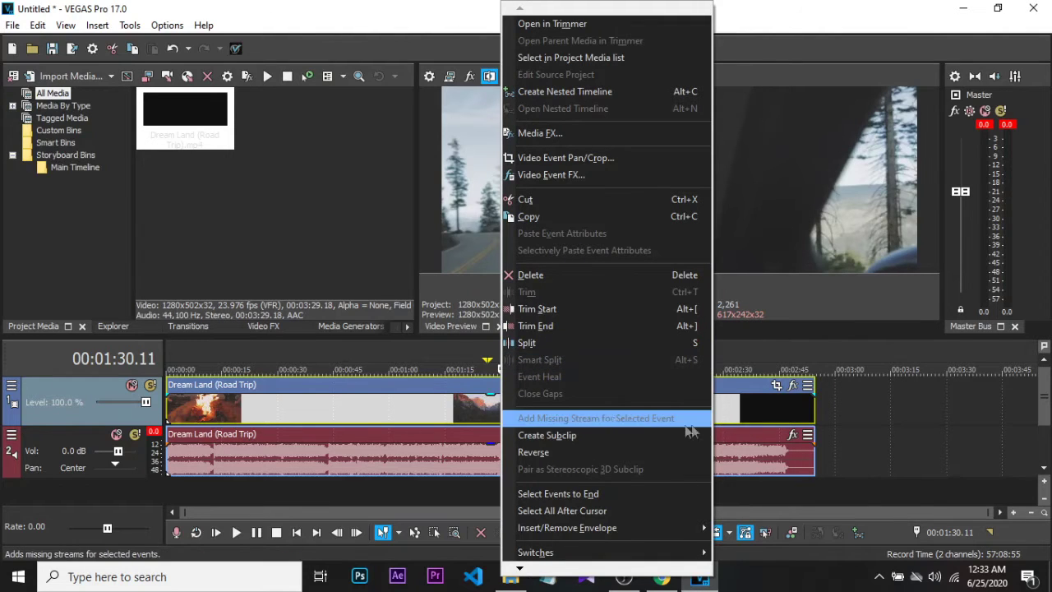
left_click(802, 417)
left_click(799, 417)
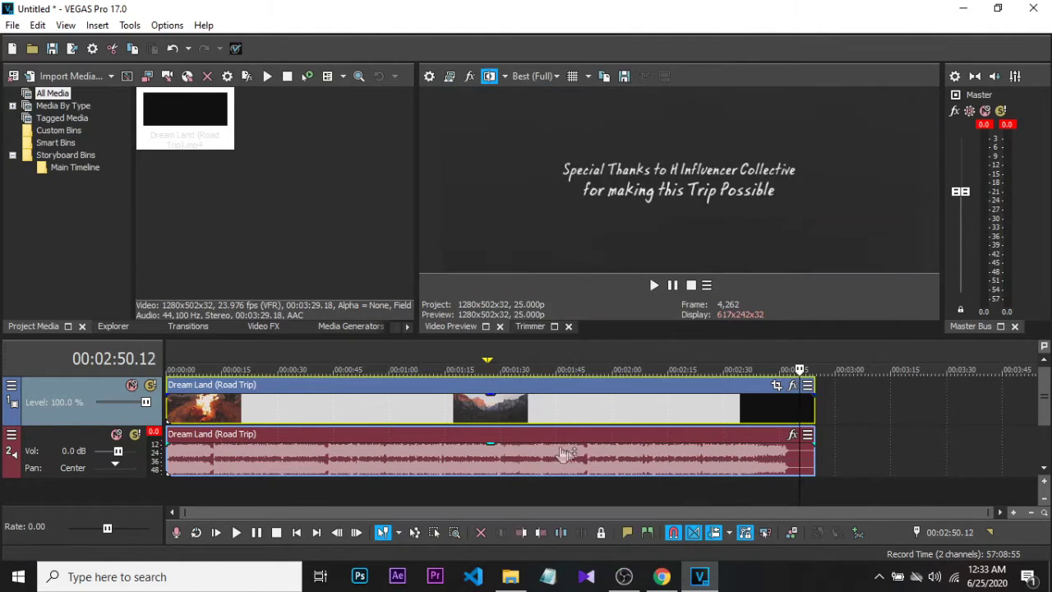
left_click(506, 415)
right_click(504, 415)
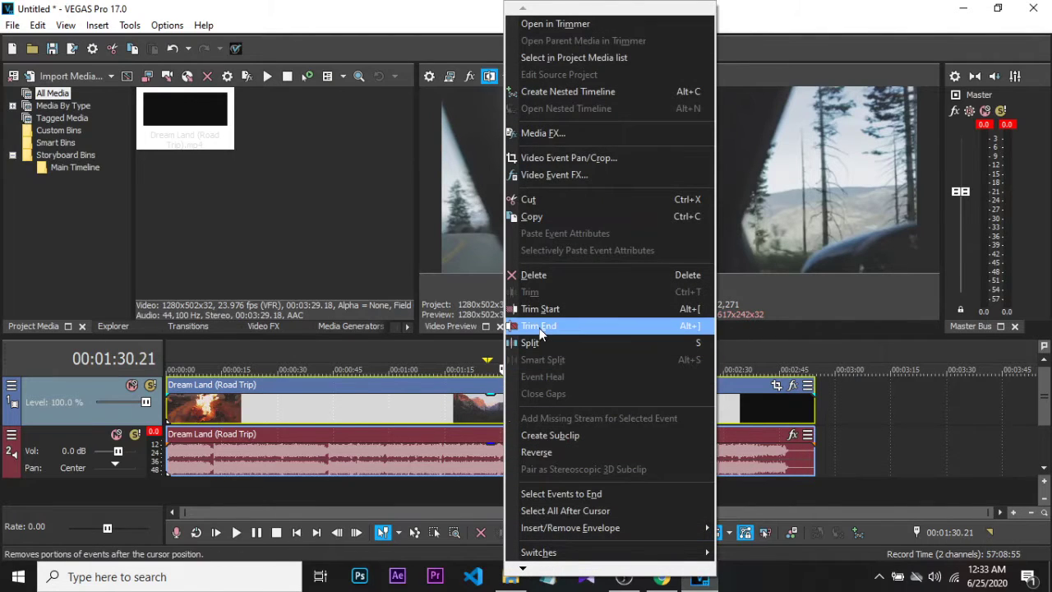
left_click(825, 421)
Step: Trim the end of the clip at 00:01:31.06, removing everything after that point
left_click(506, 388)
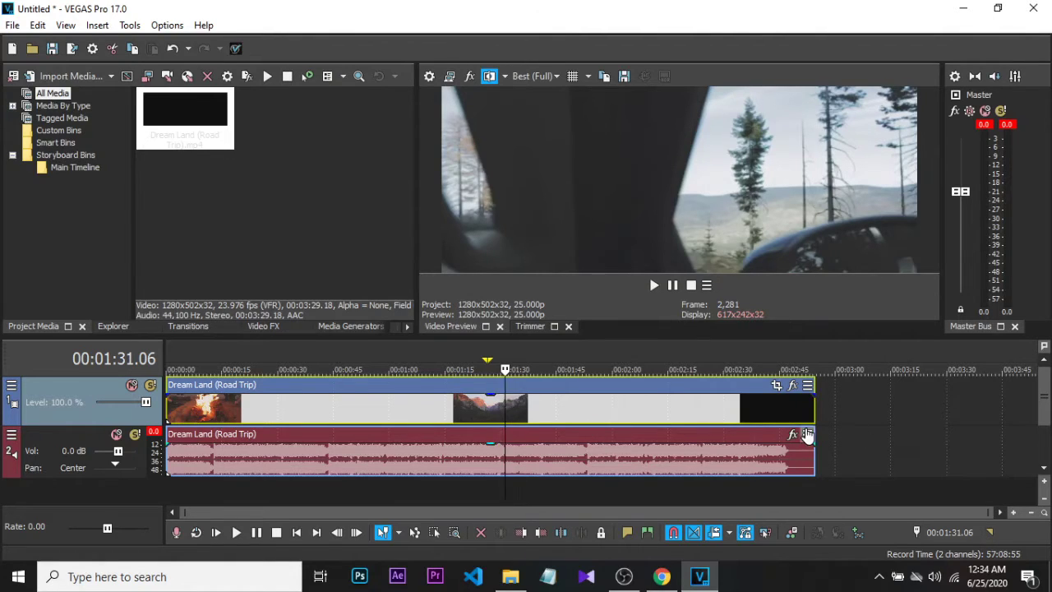
right_click(507, 424)
left_click(637, 324)
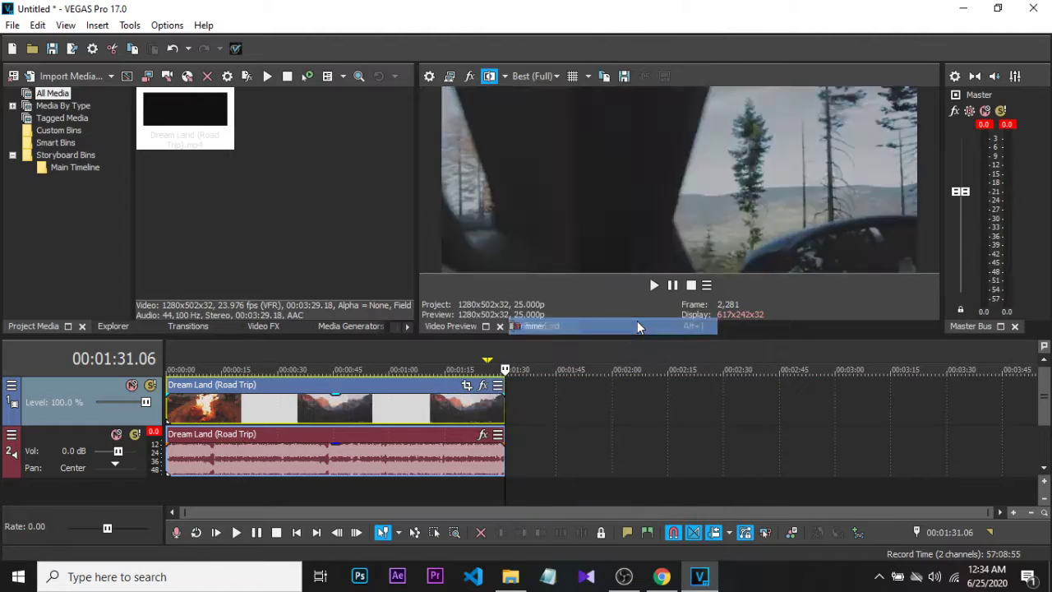
Step: Trim off the beginning of the clip and move the shortened clip so it starts at 00:01:10.08
left_click(242, 391)
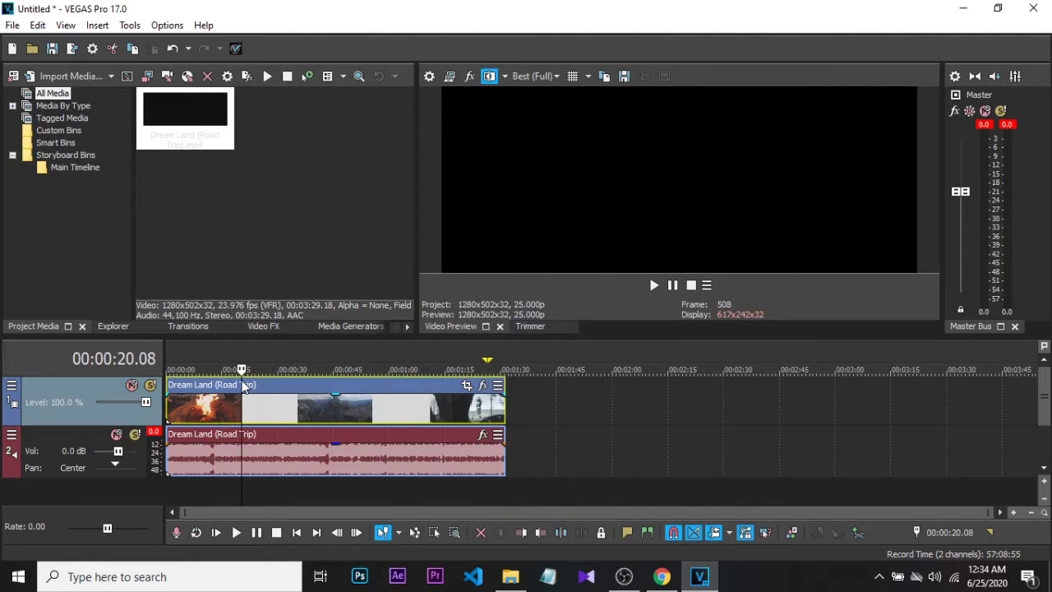
right_click(244, 389)
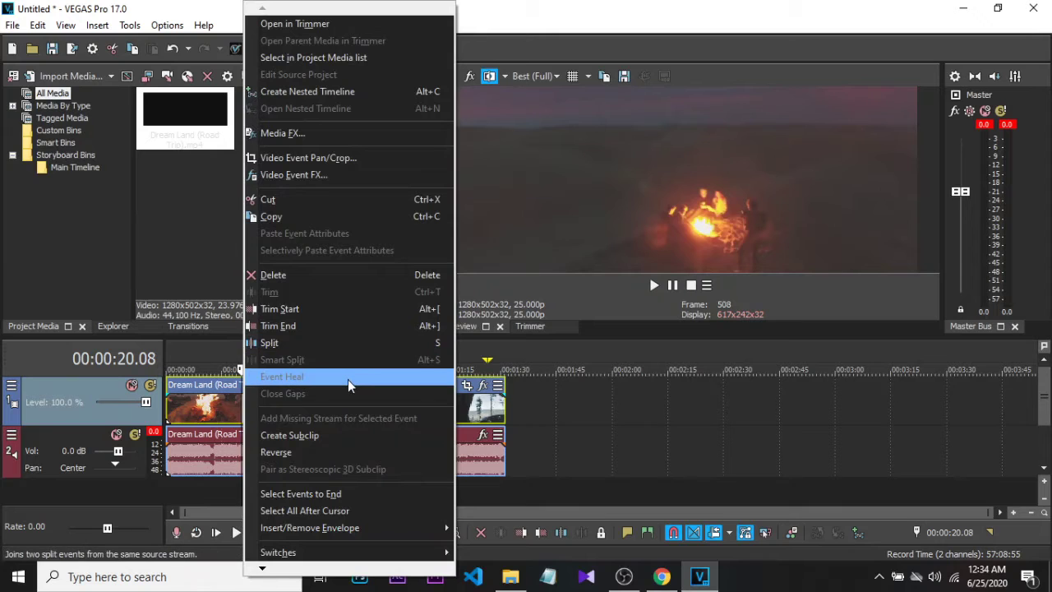
left_click(190, 413)
left_click_drag(291, 411, 596, 415)
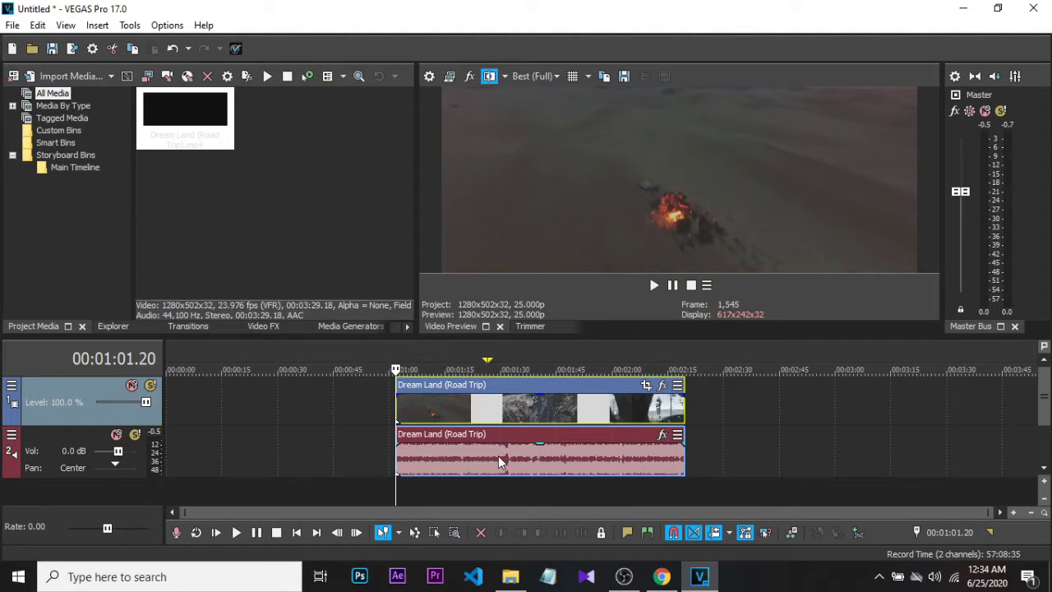
left_click_drag(489, 411, 534, 395)
Step: Delete the grouped clip by way of its audio part, and undo the deletion
left_click(551, 452)
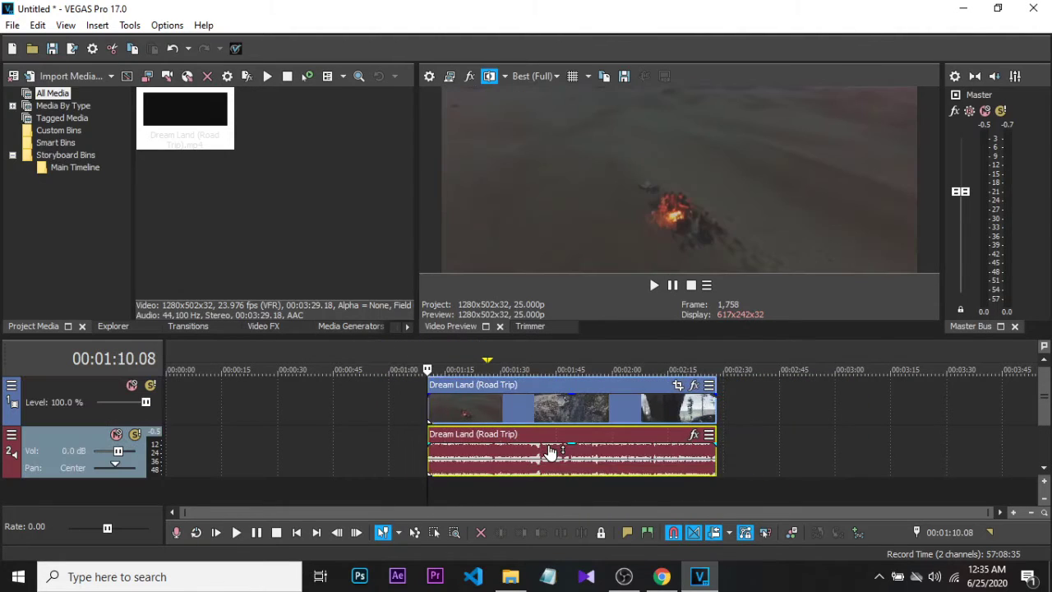
key("Delete")
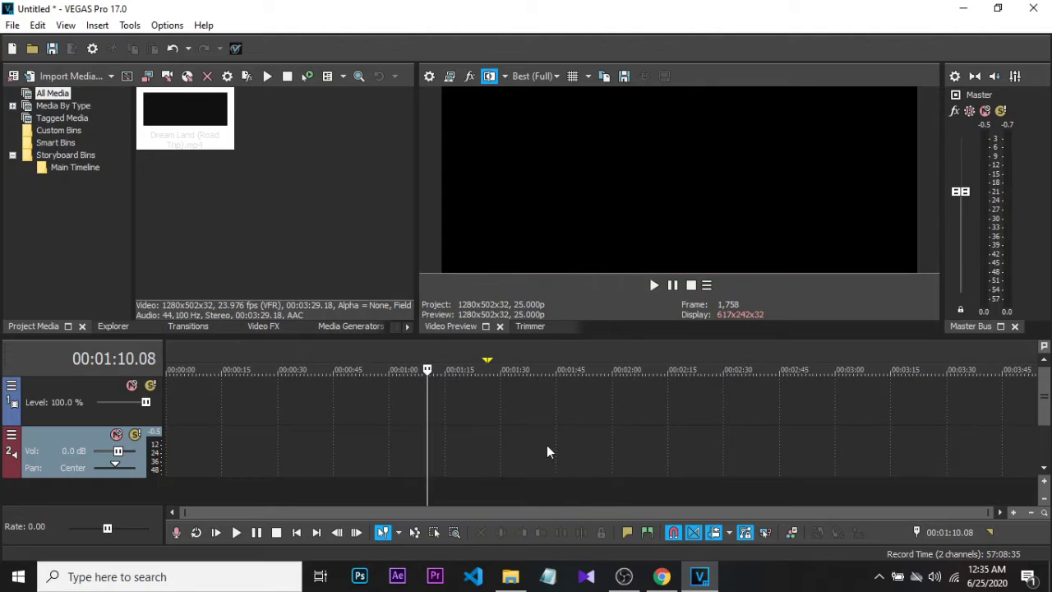
key("ctrl+z")
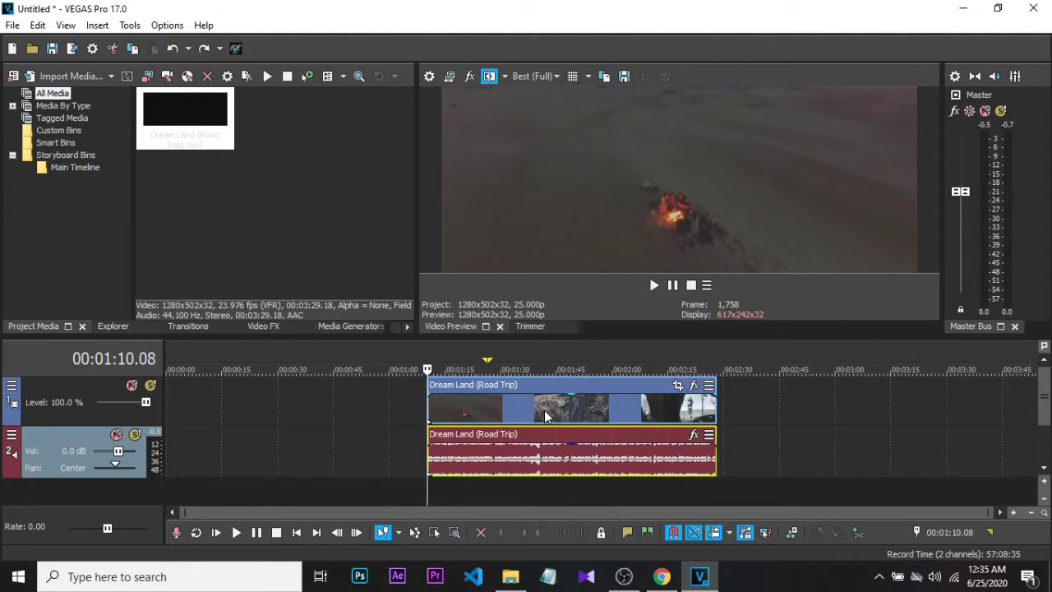
Step: Ungroup the video and audio parts of the Dream Land (Road Trip) clip
left_click(545, 417)
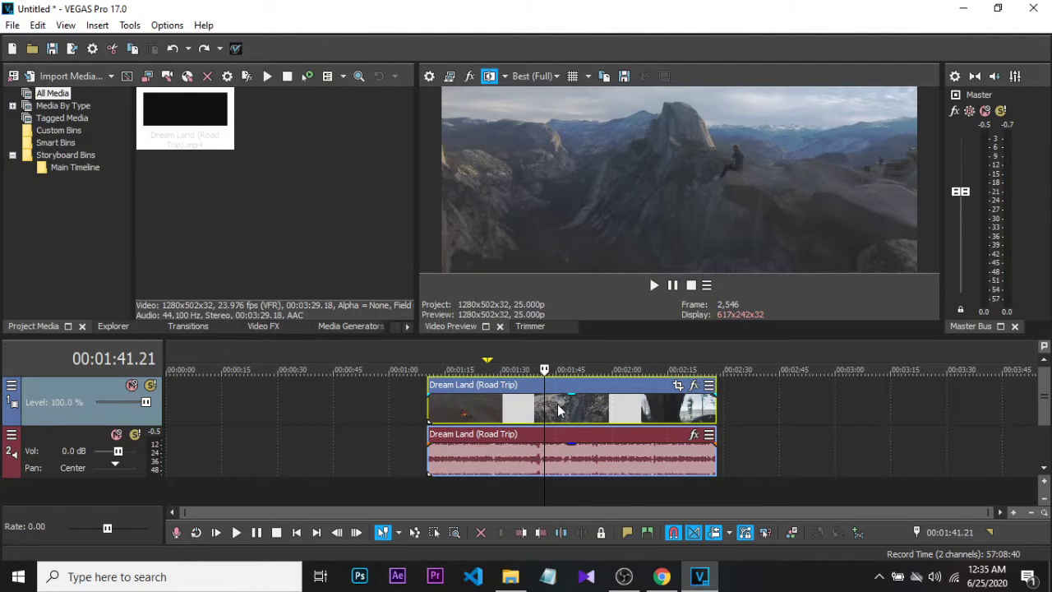
left_click(554, 449)
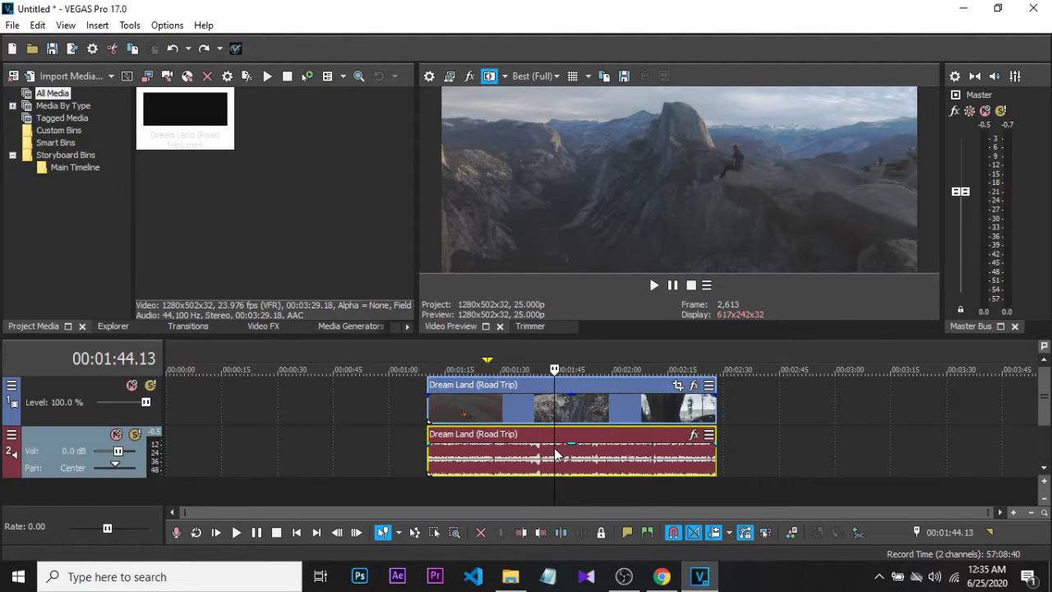
left_click(569, 408)
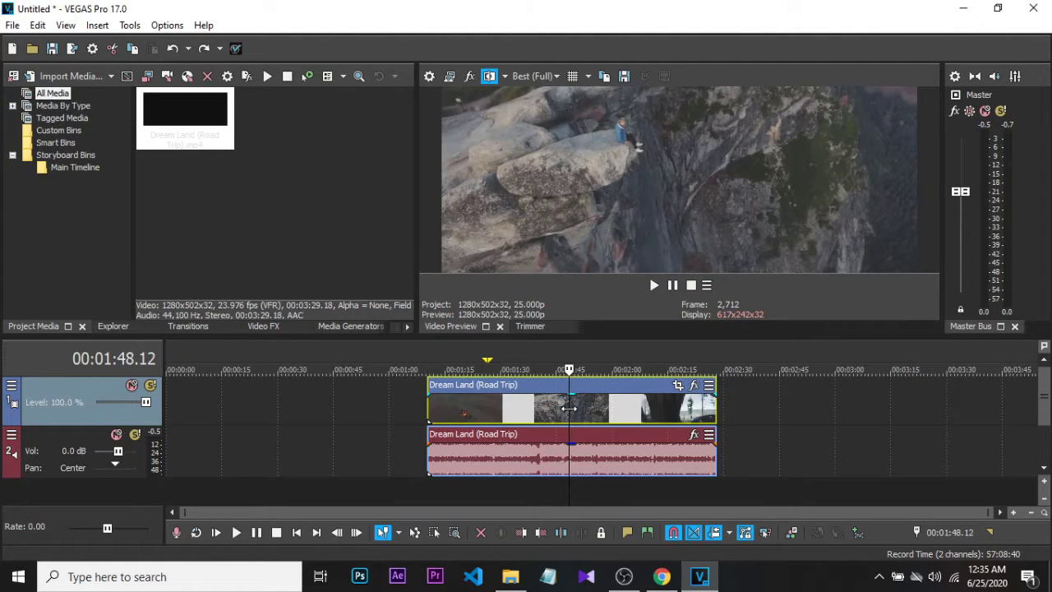
key("u")
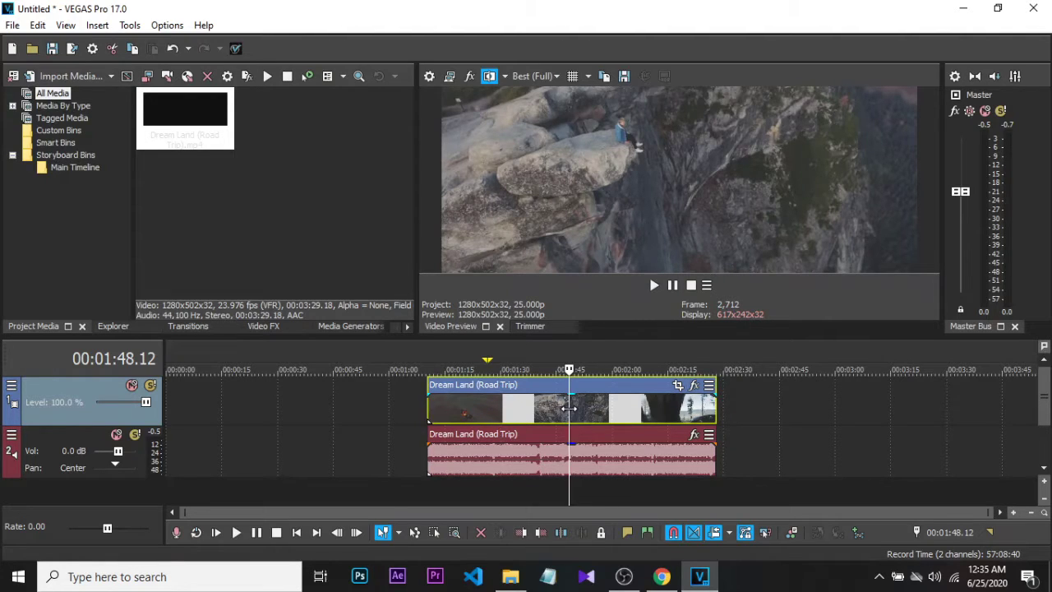
Step: Move the ungrouped video and audio parts independently along the timeline, and remove the audio part
left_click_drag(583, 396, 479, 394)
left_click_drag(659, 436, 834, 434)
left_click_drag(475, 389, 572, 388)
left_click(689, 434)
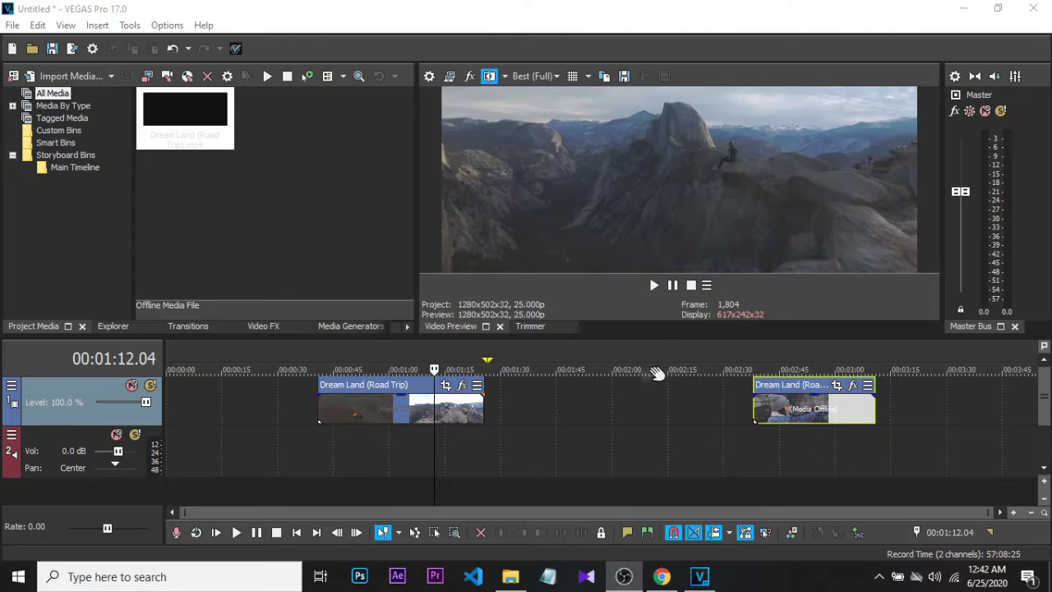
Step: Move the second video clip earlier on the timeline until it butts against the end of the first clip
double_click(476, 350)
left_click_drag(789, 386, 655, 401)
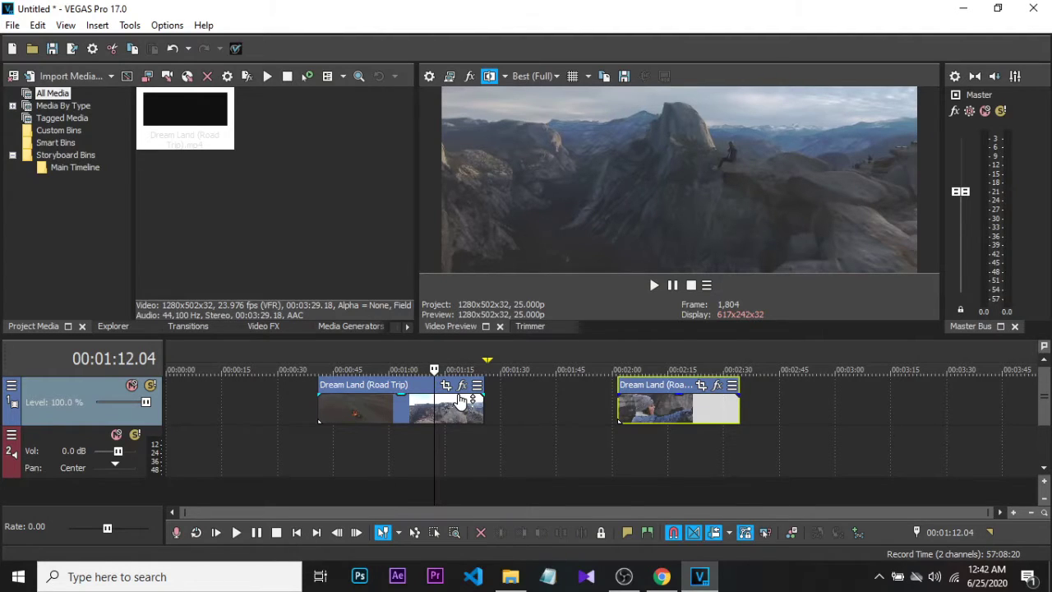
left_click_drag(652, 389, 517, 389)
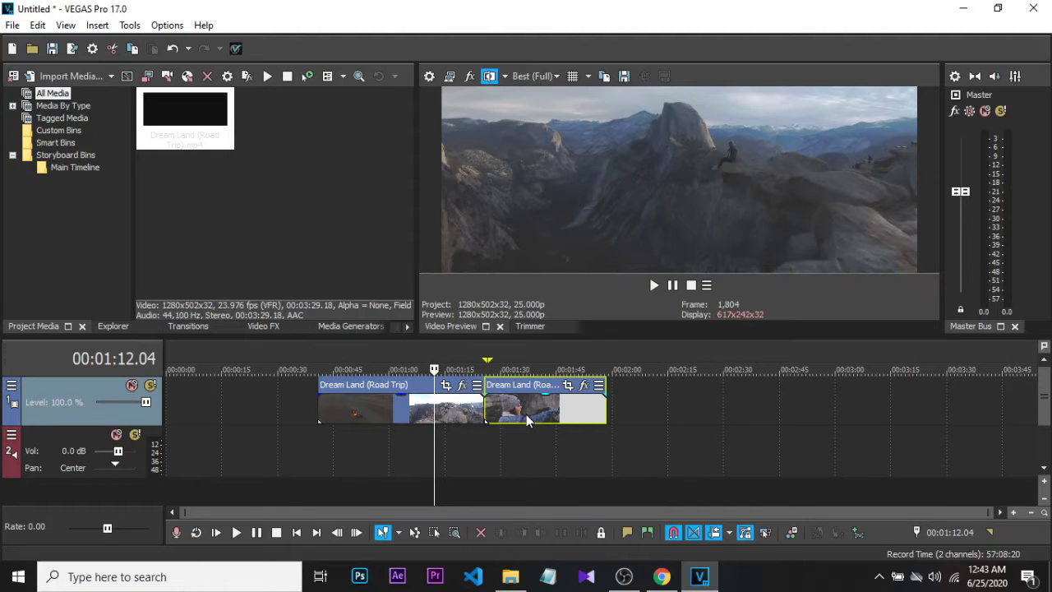
Step: Play back the plain cut between the two adjoining clips, starting just before the join
scroll(501, 409, "up", 4)
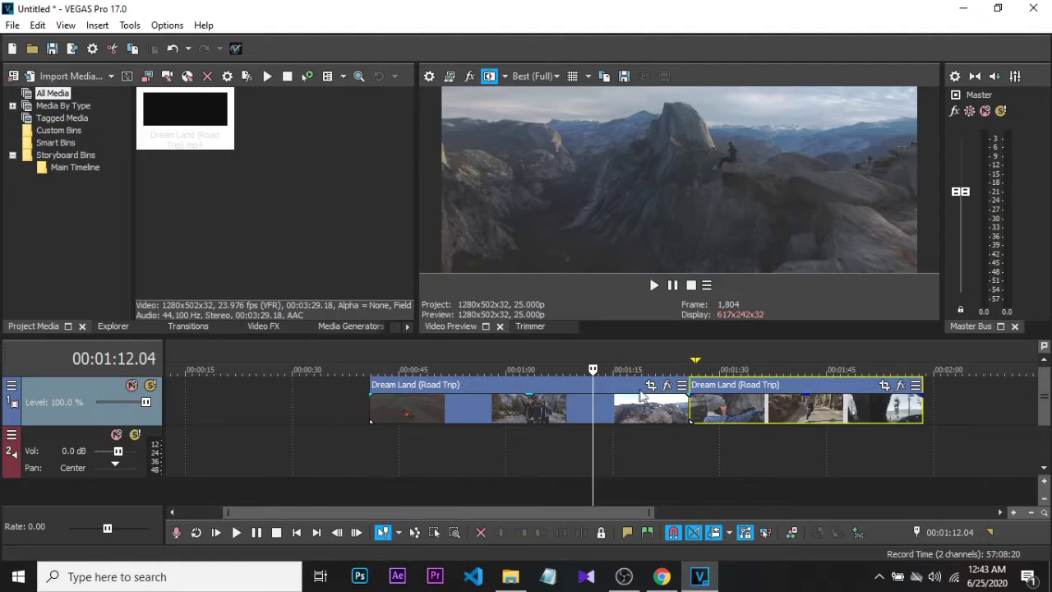
mouse_move(720, 386)
left_mouse_down()
mouse_move(748, 386)
mouse_move(719, 389)
left_mouse_up()
left_click(678, 368)
key("space")
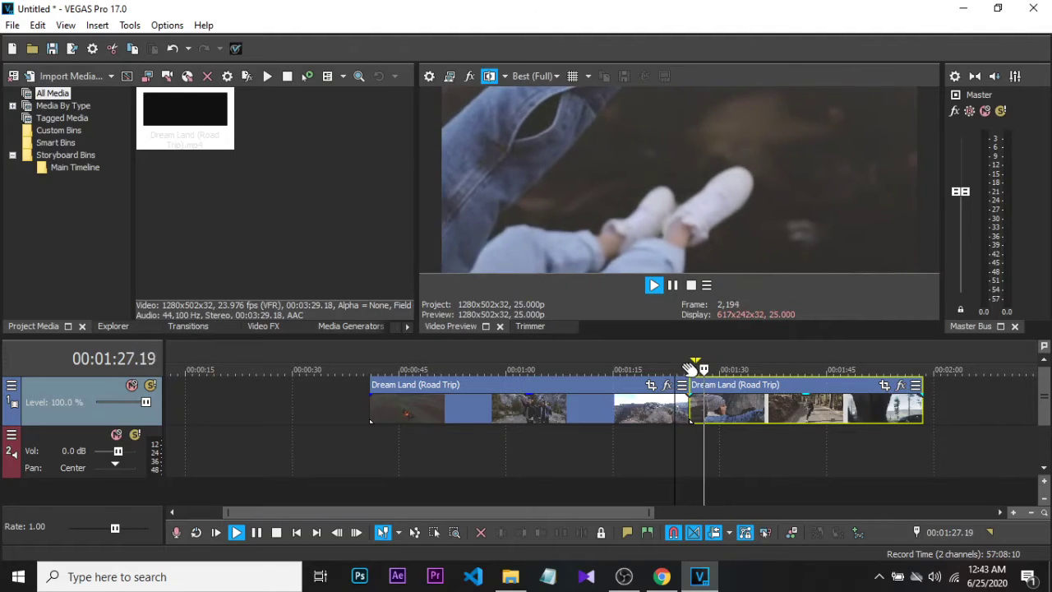
key("space")
Step: Overlap the start of the second clip onto the end of the first to make a crossfade of about 4 seconds 19 frames
left_click(640, 370)
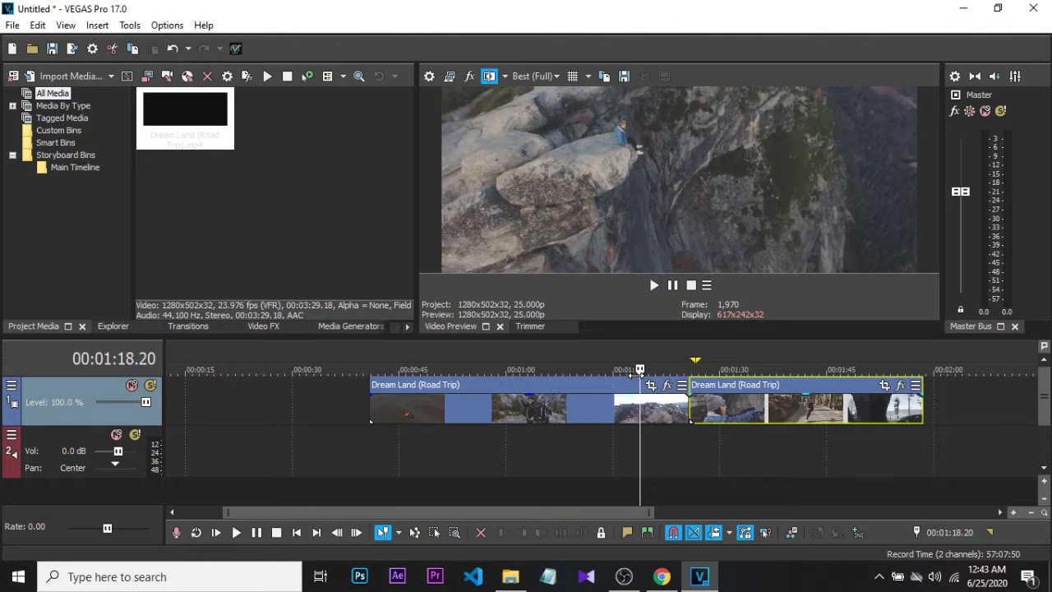
left_click_drag(712, 390, 726, 390)
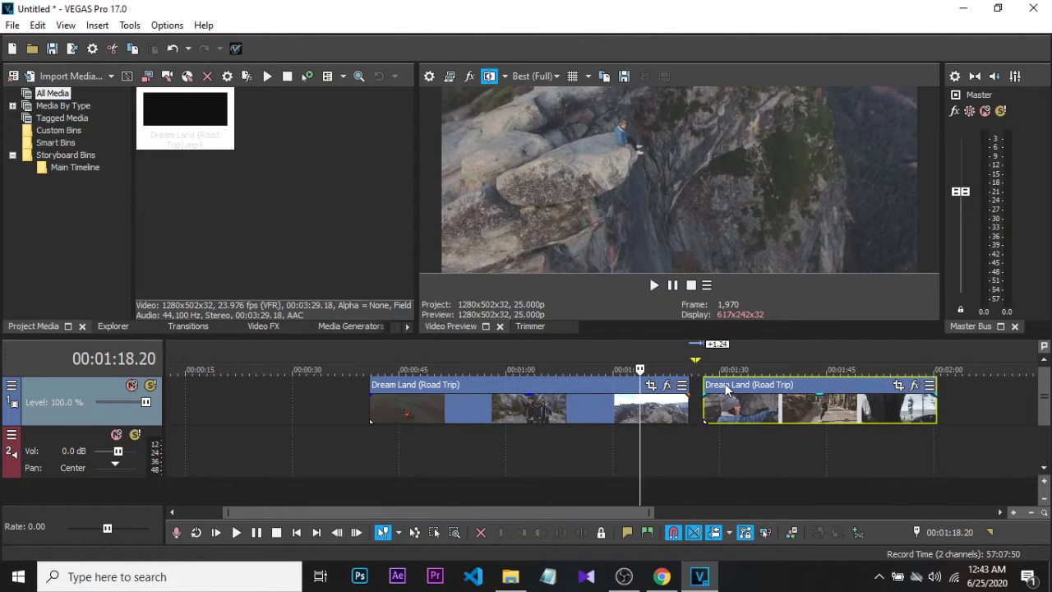
left_click_drag(726, 390, 675, 393)
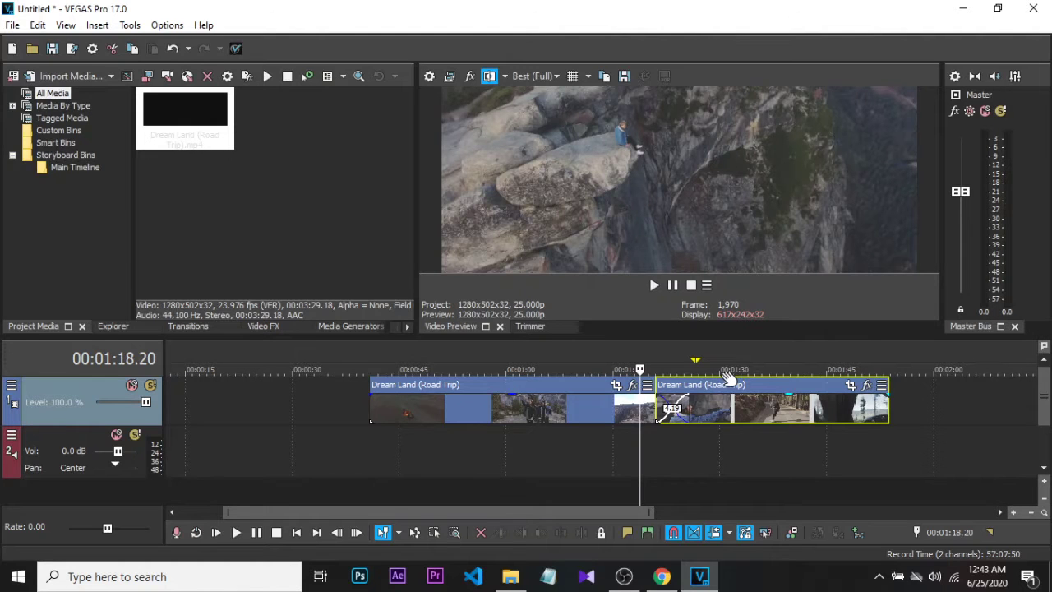
Step: Play the crossfade between the two clips several times, starting from points just before and inside the overlap
key("space")
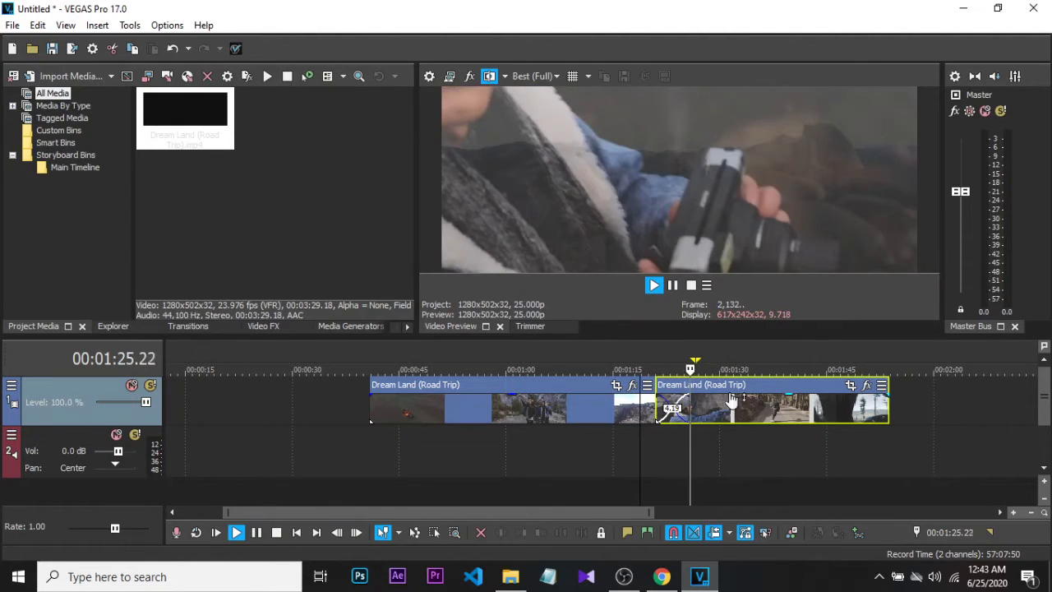
left_click(637, 368)
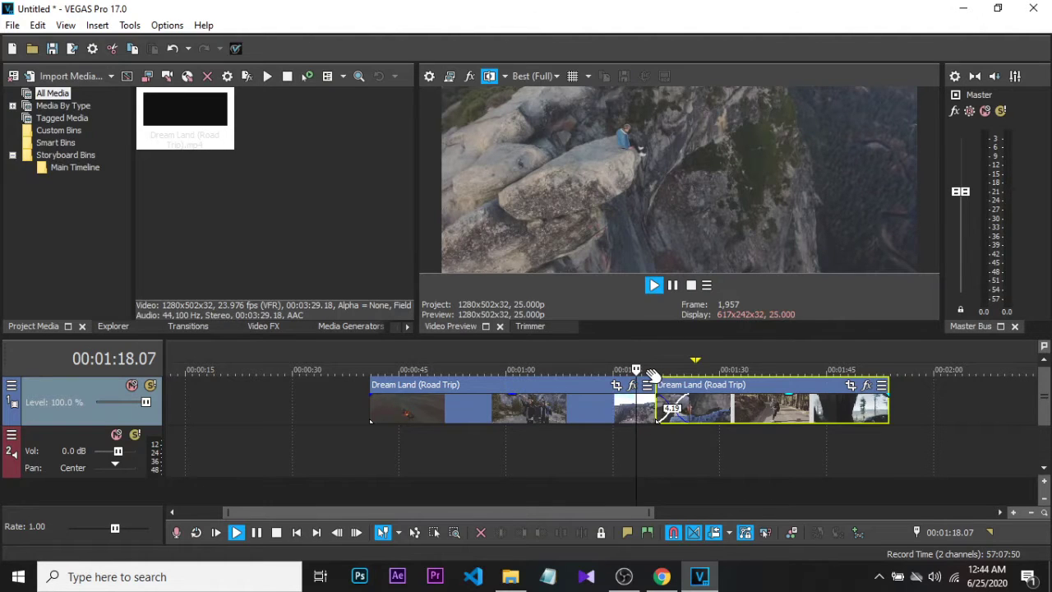
key("space")
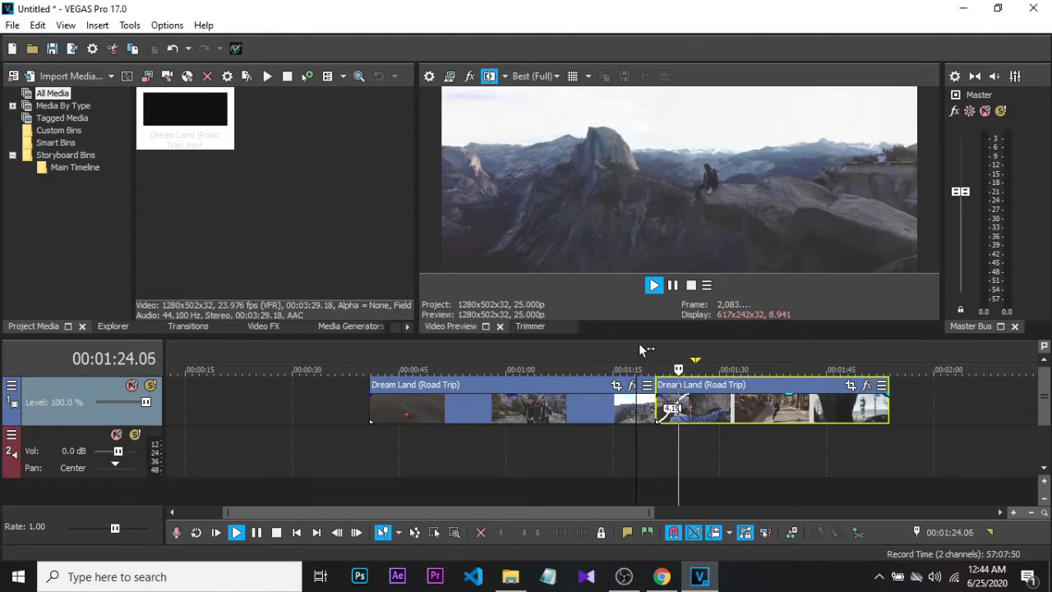
key("space")
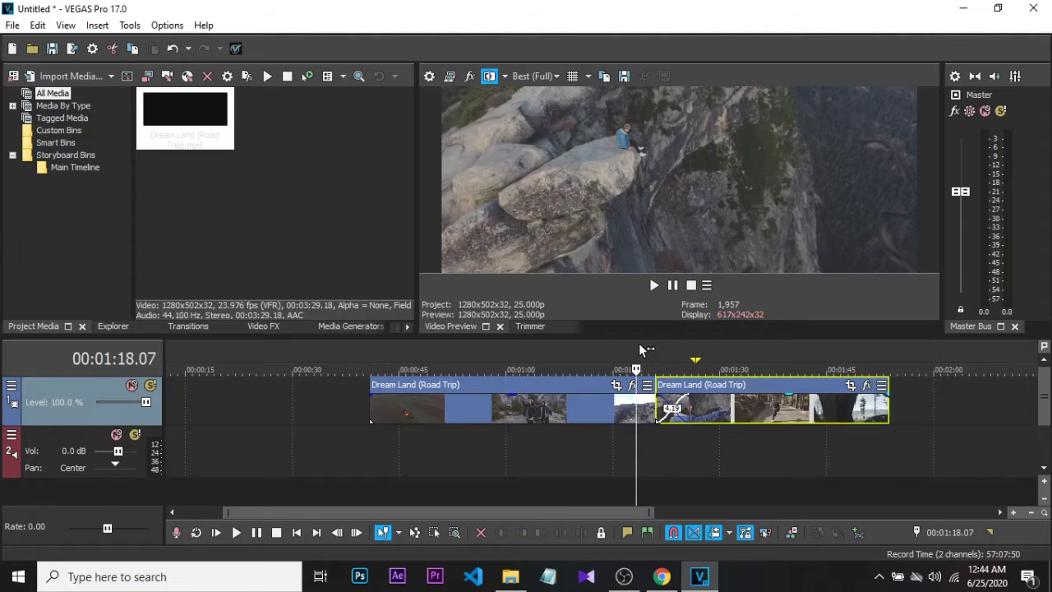
left_click(662, 367)
key("space")
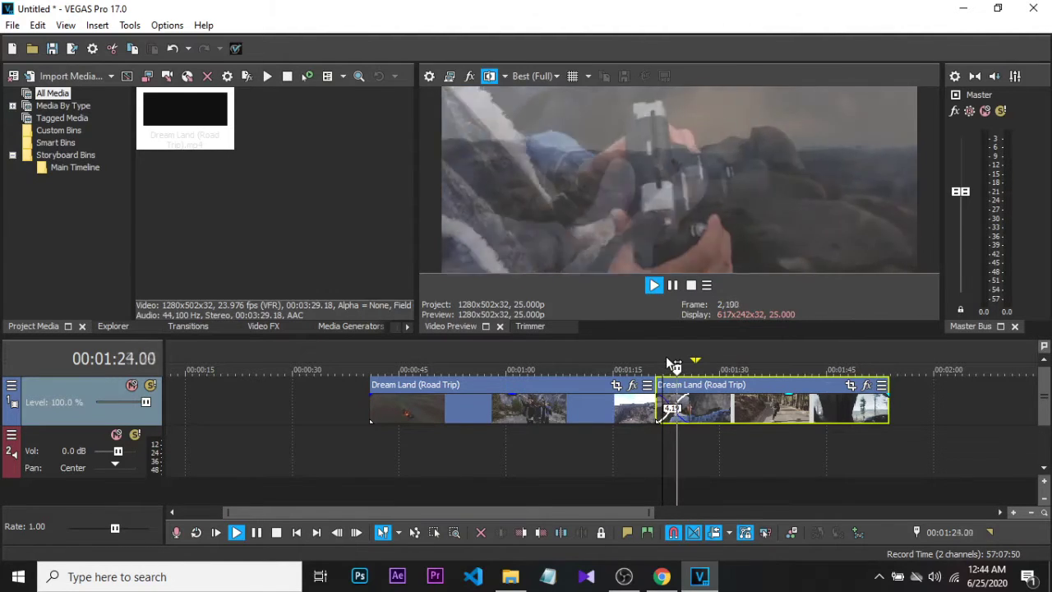
left_click(633, 368)
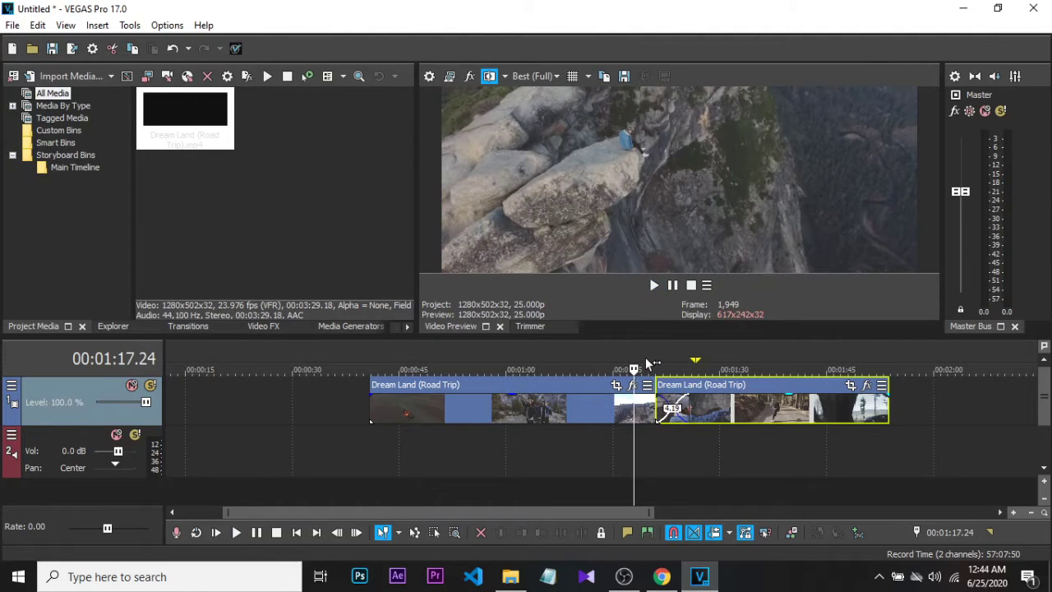
key("space")
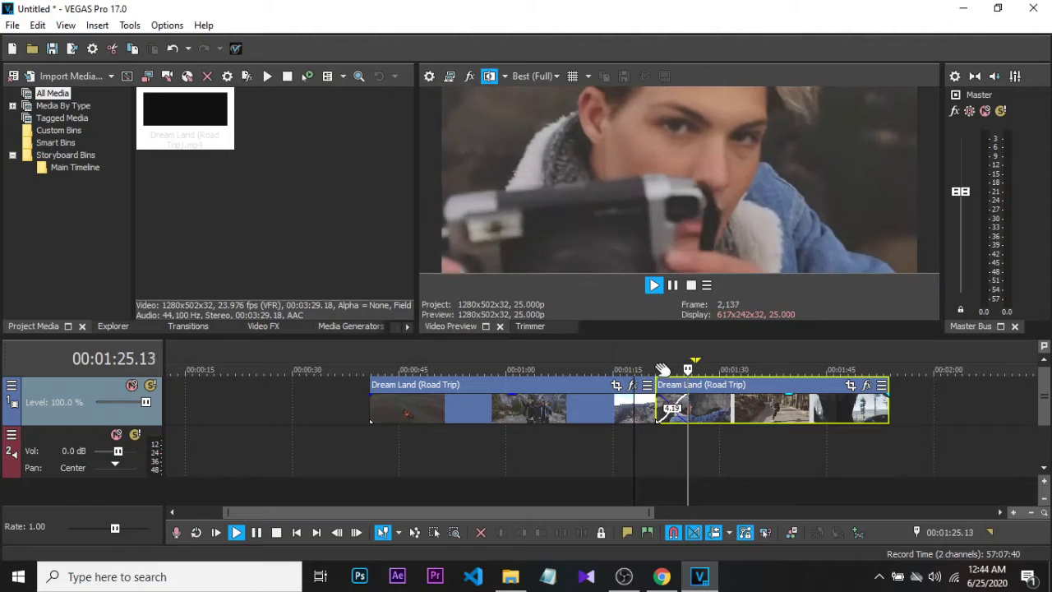
left_click(648, 369)
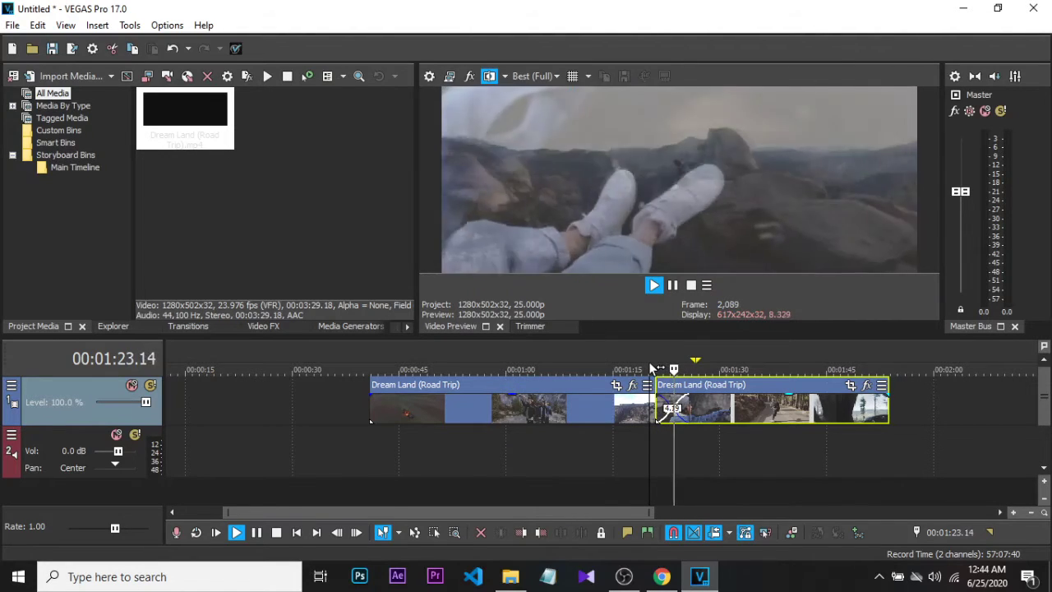
key("space")
left_click(658, 368)
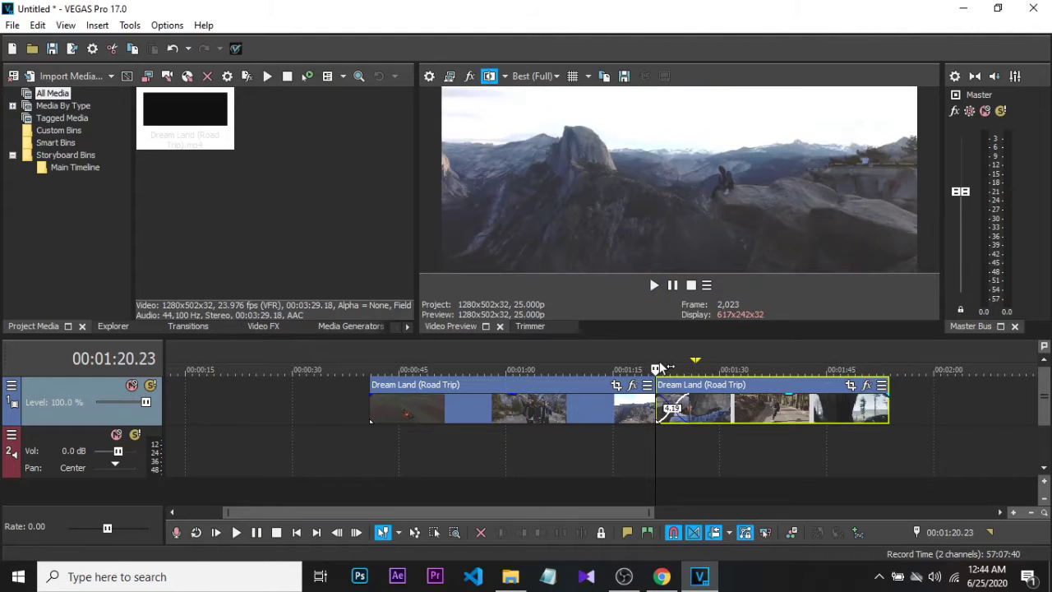
key("space")
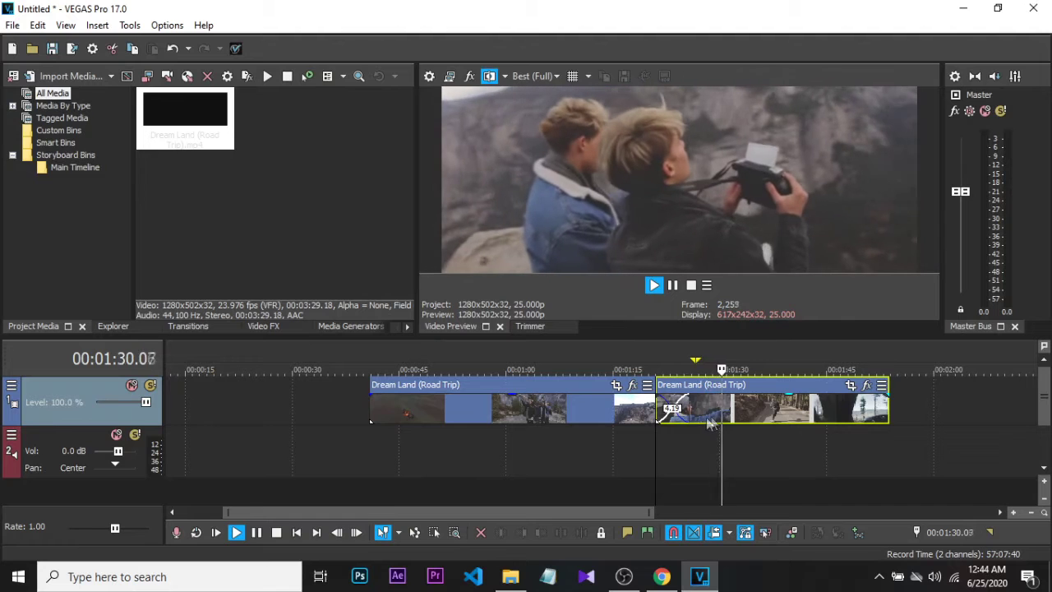
key("space")
Step: Move the second clip off the overlap to start at 00:01:27.24, leaving a small gap after the first clip
left_click_drag(708, 392, 748, 388)
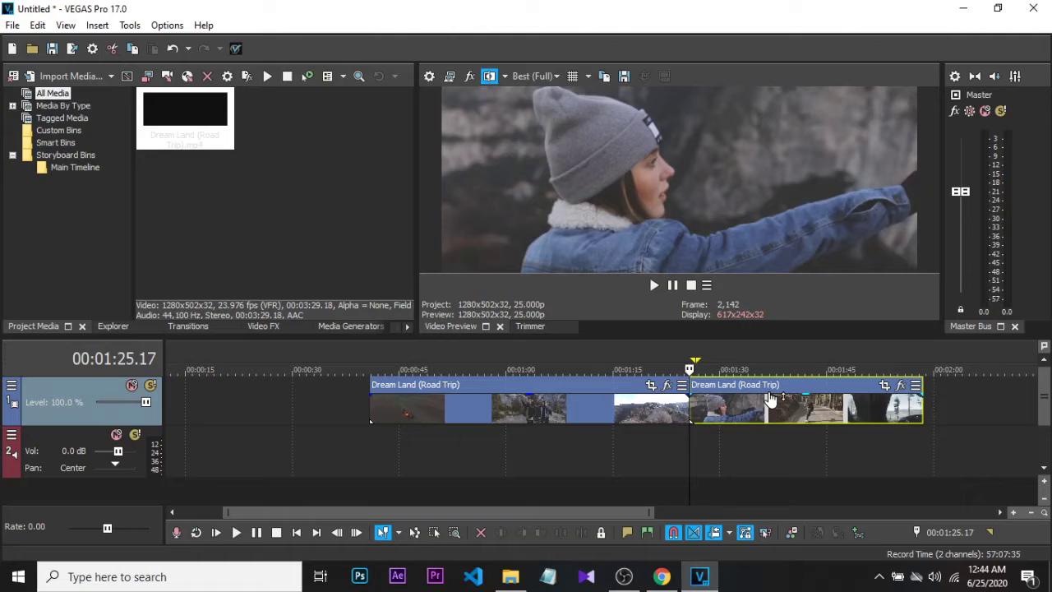
mouse_move(720, 387)
left_mouse_down()
mouse_move(747, 387)
mouse_move(721, 391)
left_mouse_up()
left_click_drag(688, 399, 701, 395)
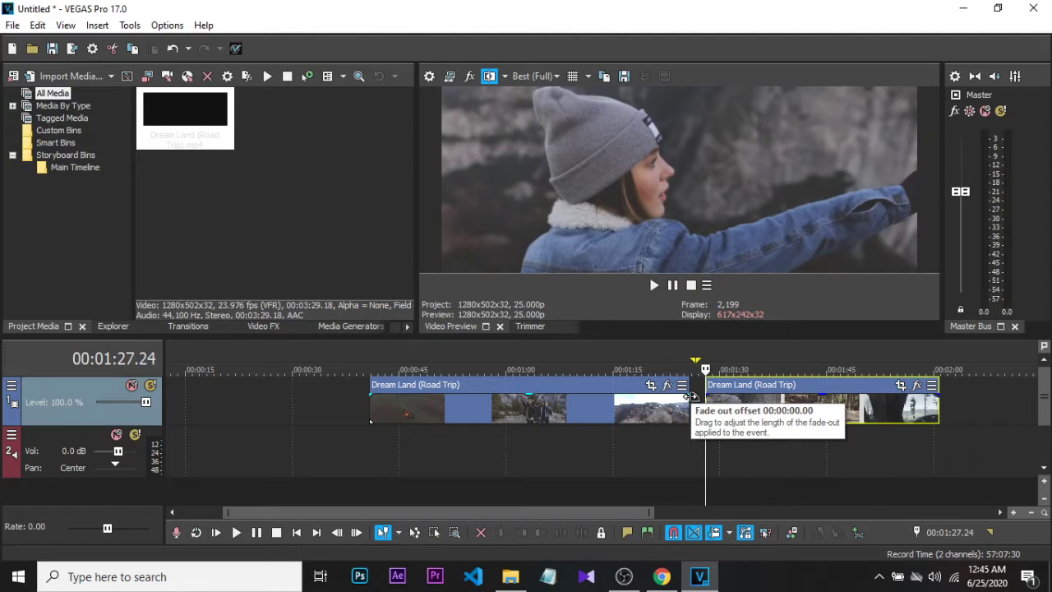
Step: Add a fade-out to the first clip's end and a fade-in to the second clip's start, rejoining them at 00:01:25.17
left_click(691, 396)
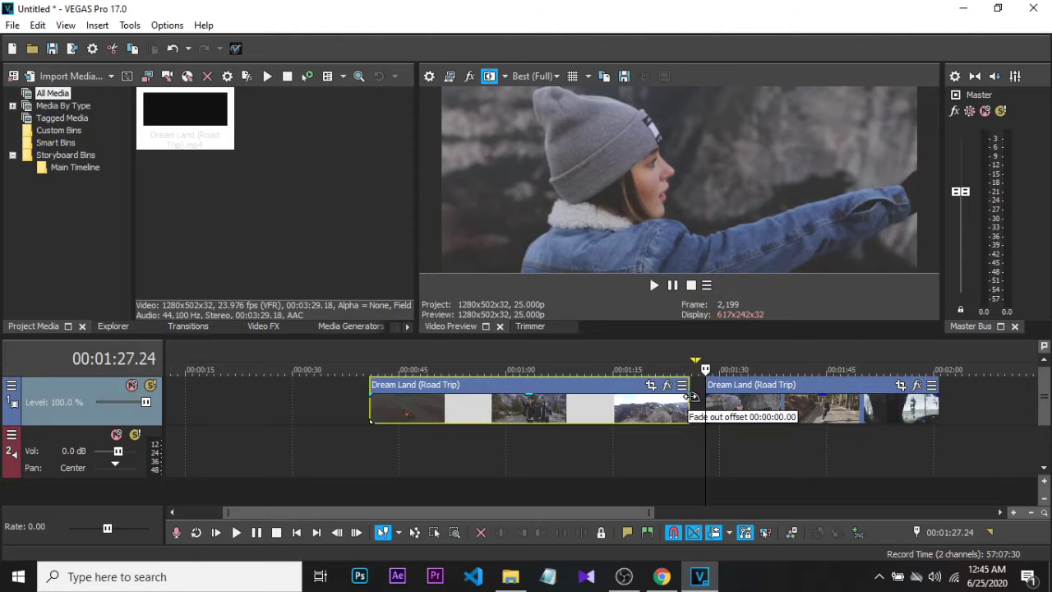
left_click_drag(691, 397, 645, 417)
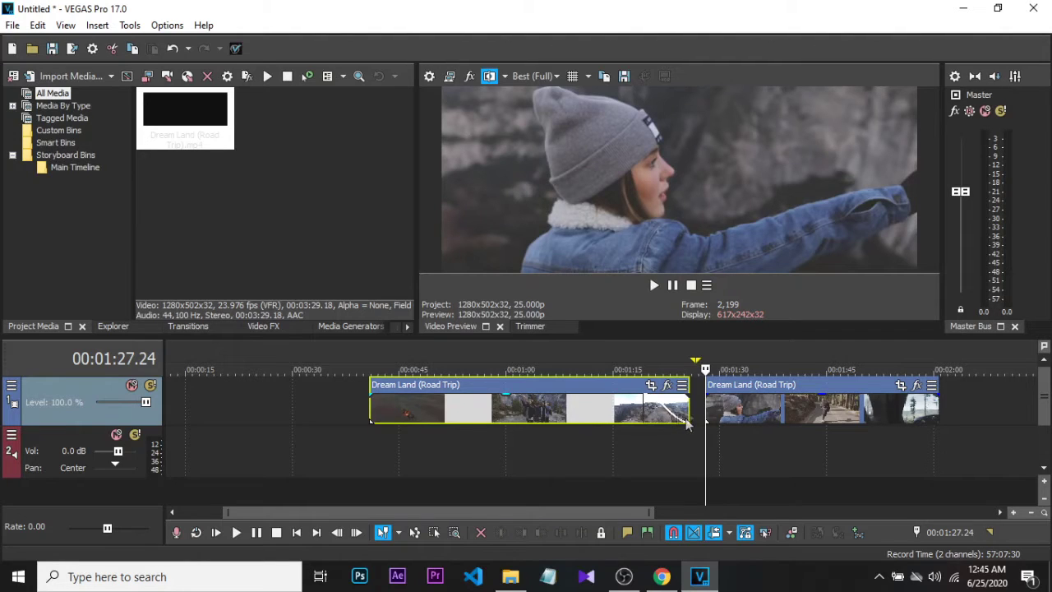
mouse_move(749, 398)
left_mouse_down()
mouse_move(742, 387)
mouse_move(698, 399)
mouse_move(721, 402)
left_mouse_up()
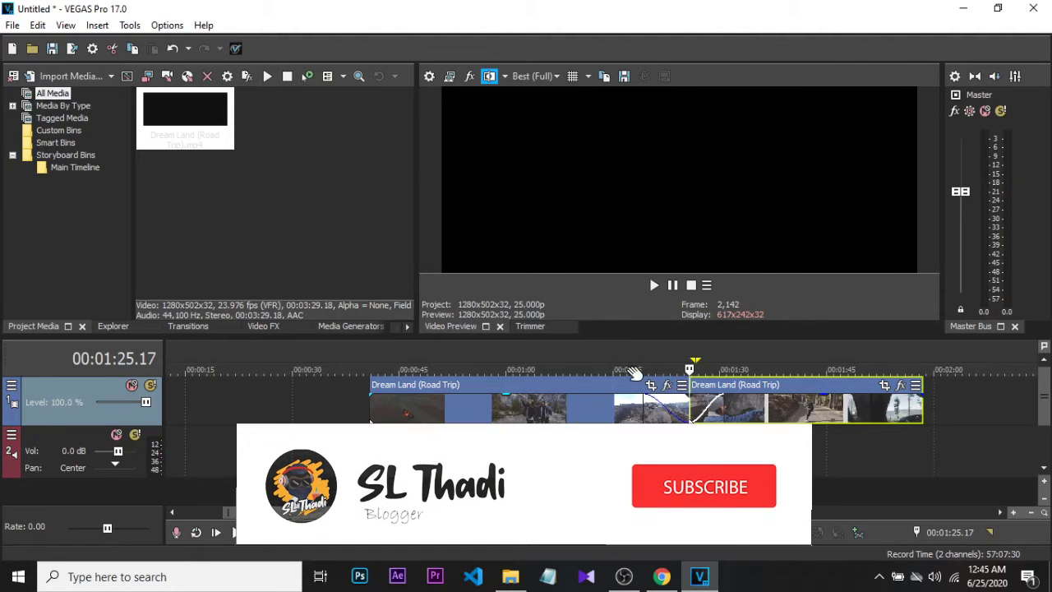
Step: Play back the fade-out and fade-in transition between the two clips from 00:01:17.10
left_click(630, 370)
key("space")
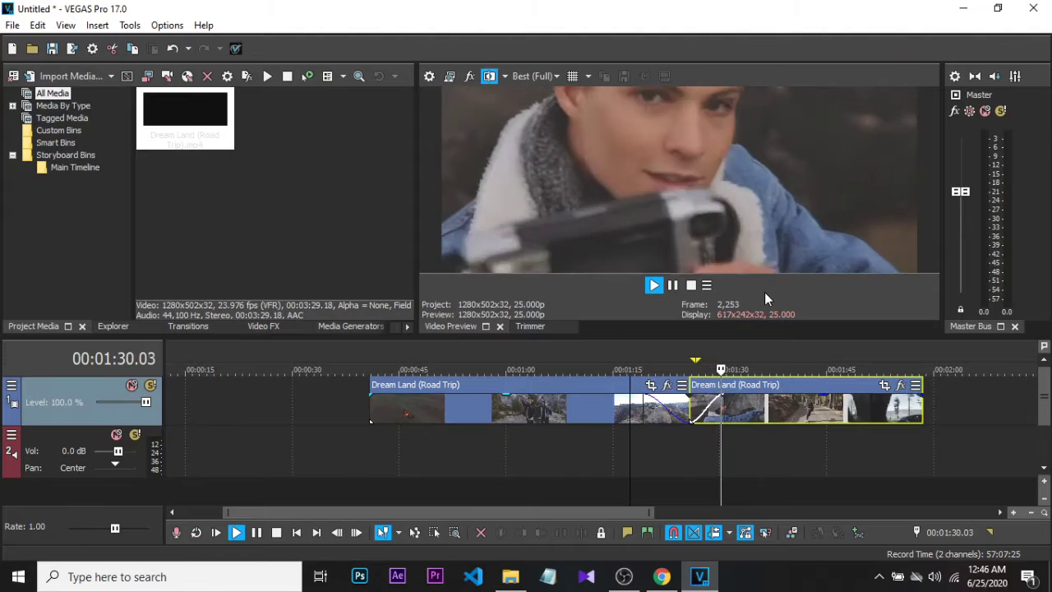
key("space")
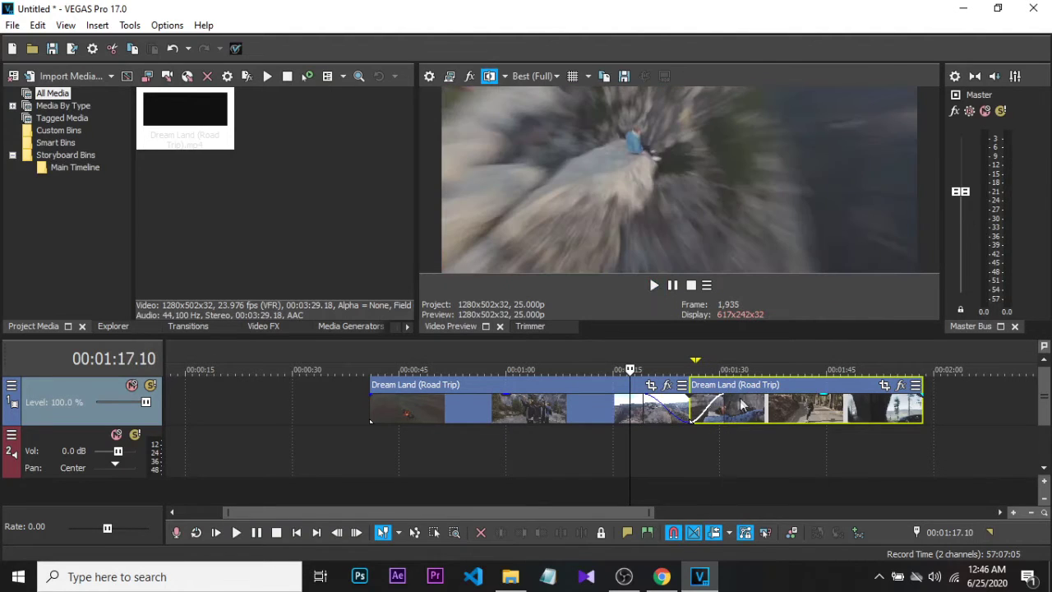
Step: Remove the fade-out and fade-in where the two clips meet and overlap the second clip onto the first for a 4.08 crossfade
left_click(600, 412)
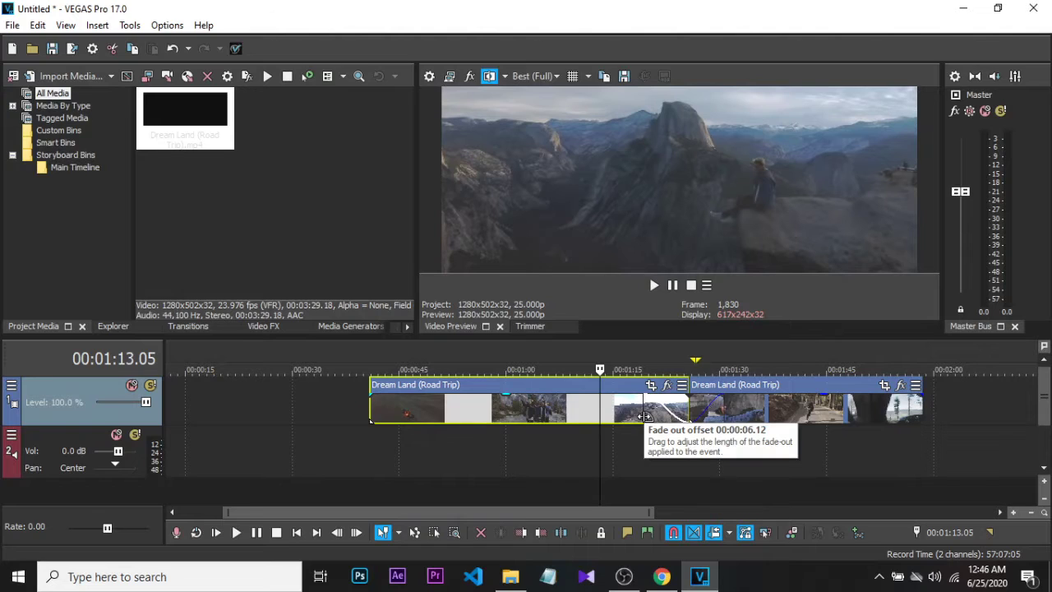
left_click_drag(644, 411, 720, 417)
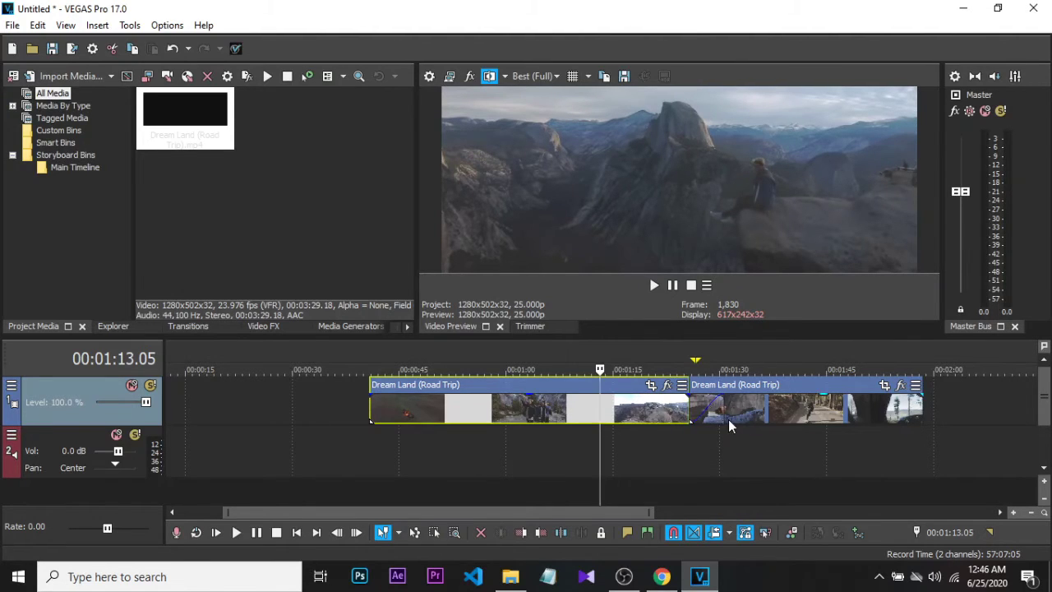
left_click(721, 415)
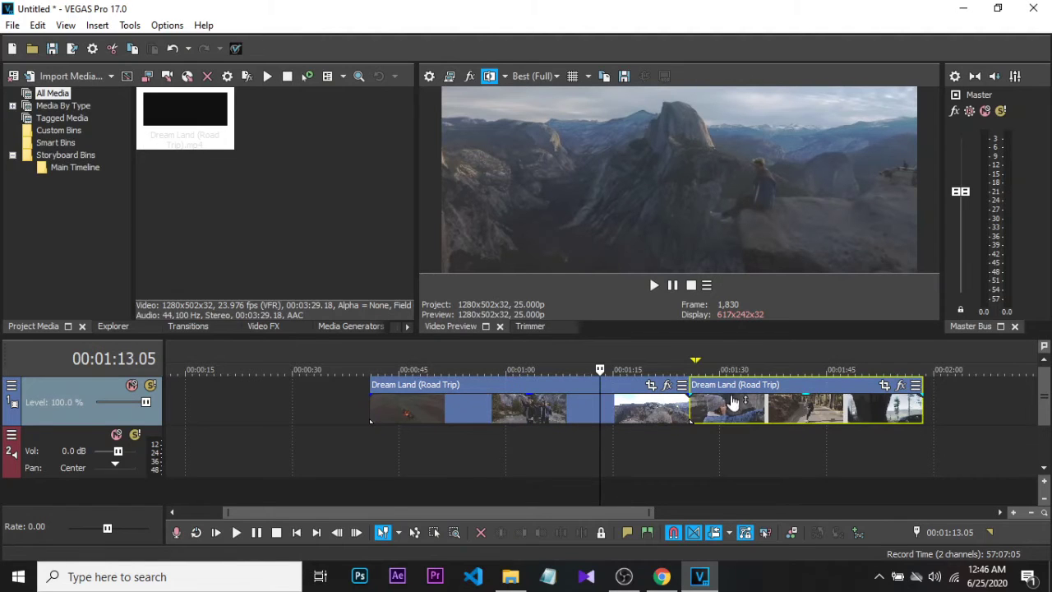
left_click_drag(733, 393, 701, 398)
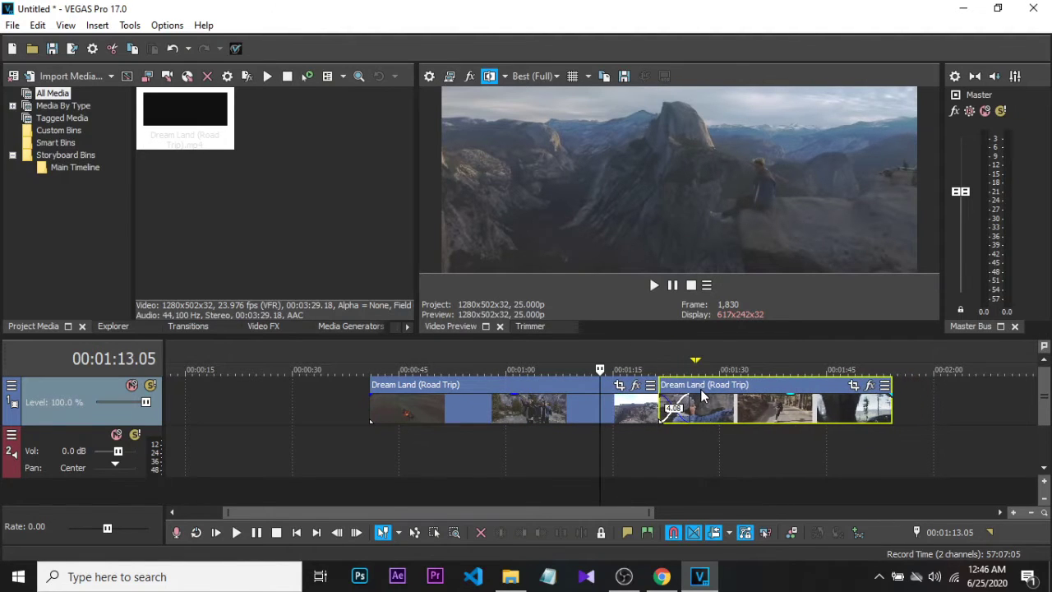
left_click(695, 437)
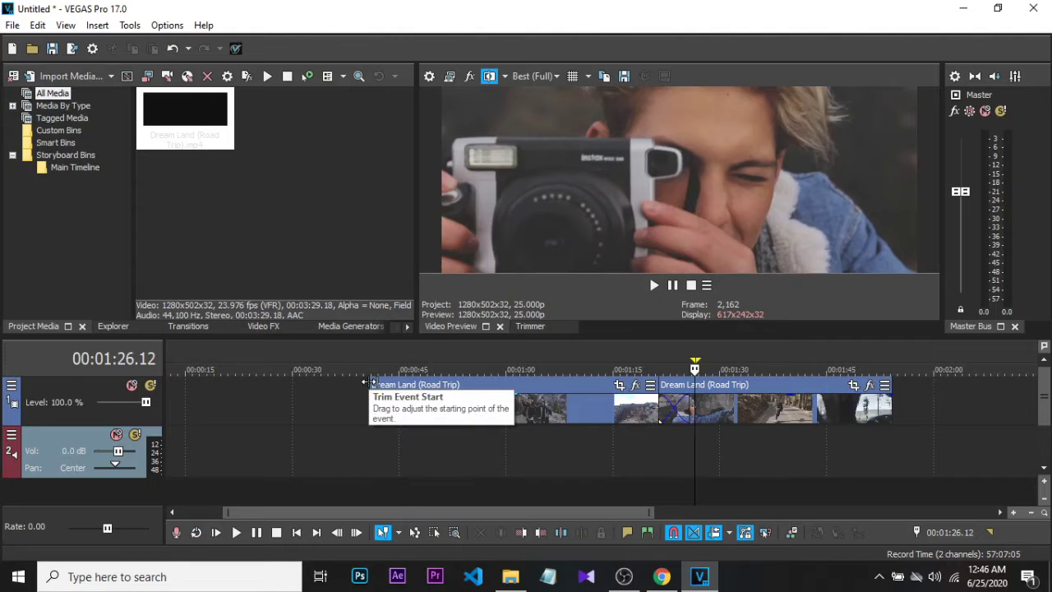
Step: Add a short fade-in to the start of the first clip and play the opening back
left_click(370, 401)
key("space")
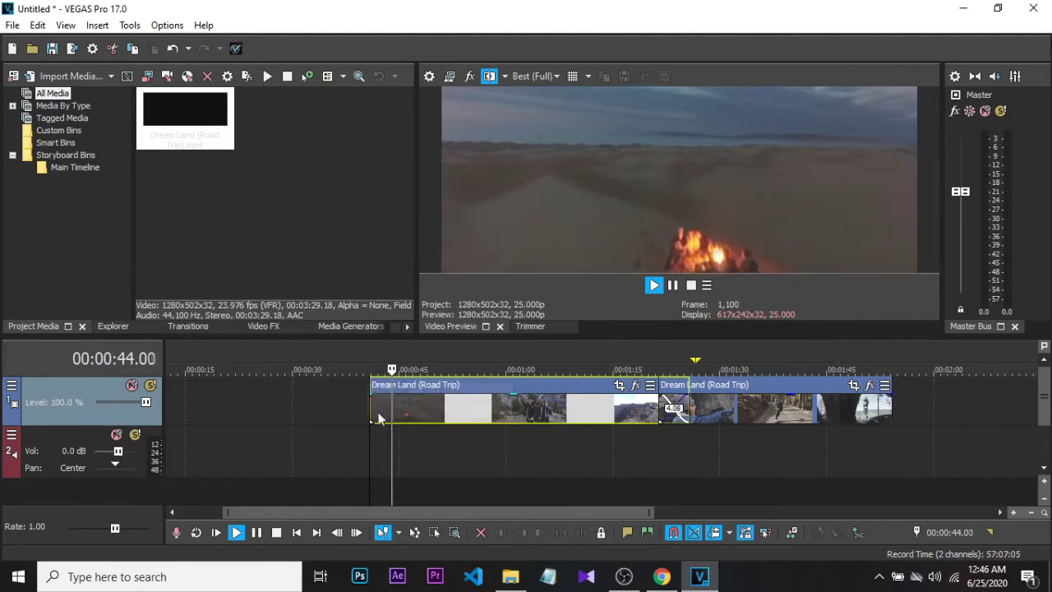
key("space")
left_click_drag(372, 397, 393, 399)
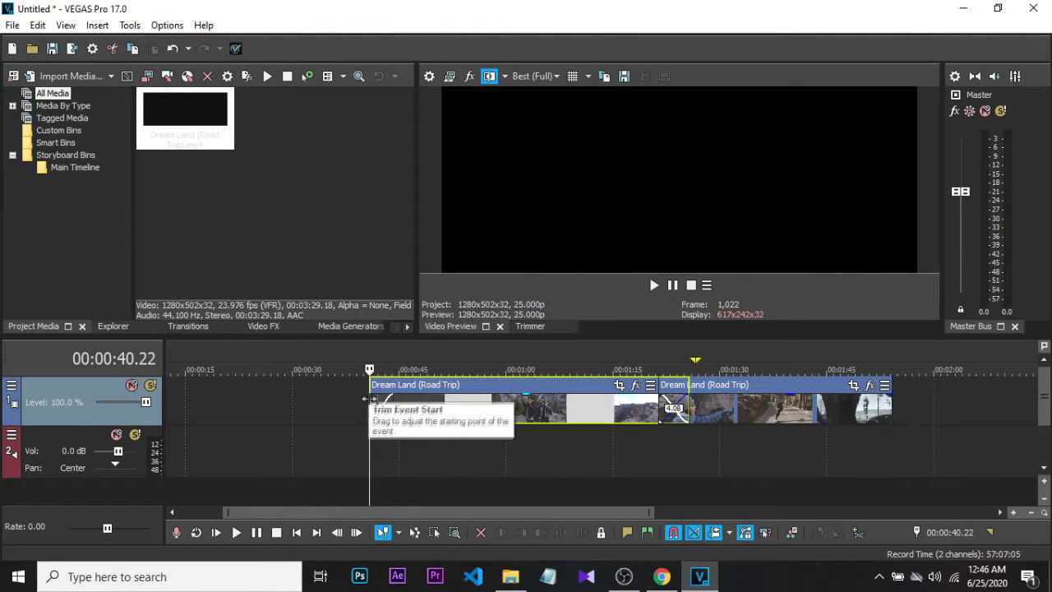
key("space")
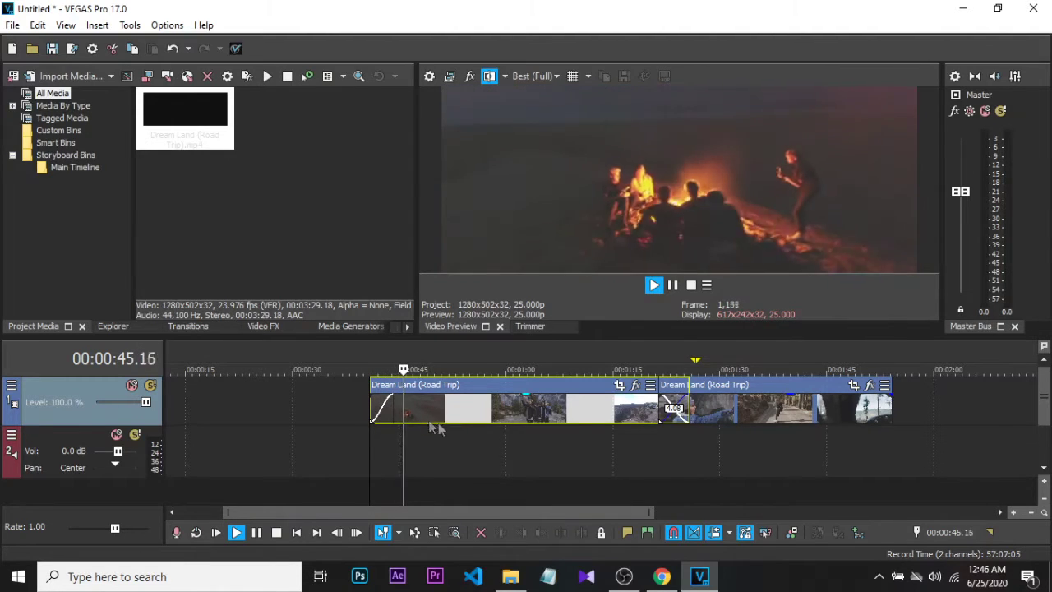
key("space")
Step: Add a short fade-out to the end of the second clip and play the ending back
left_click_drag(893, 397, 859, 404)
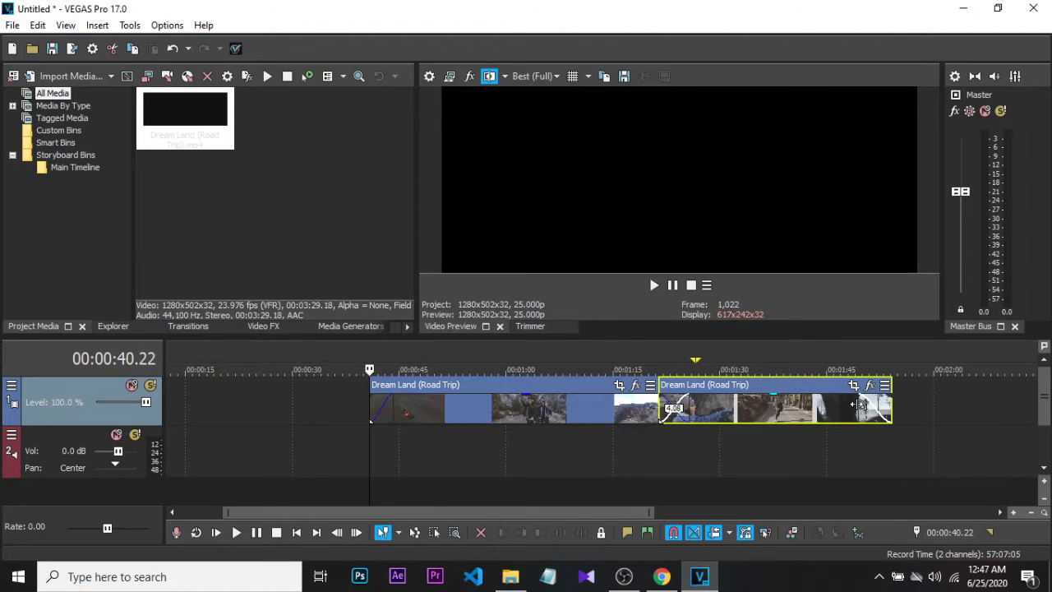
left_click(850, 369)
key("space")
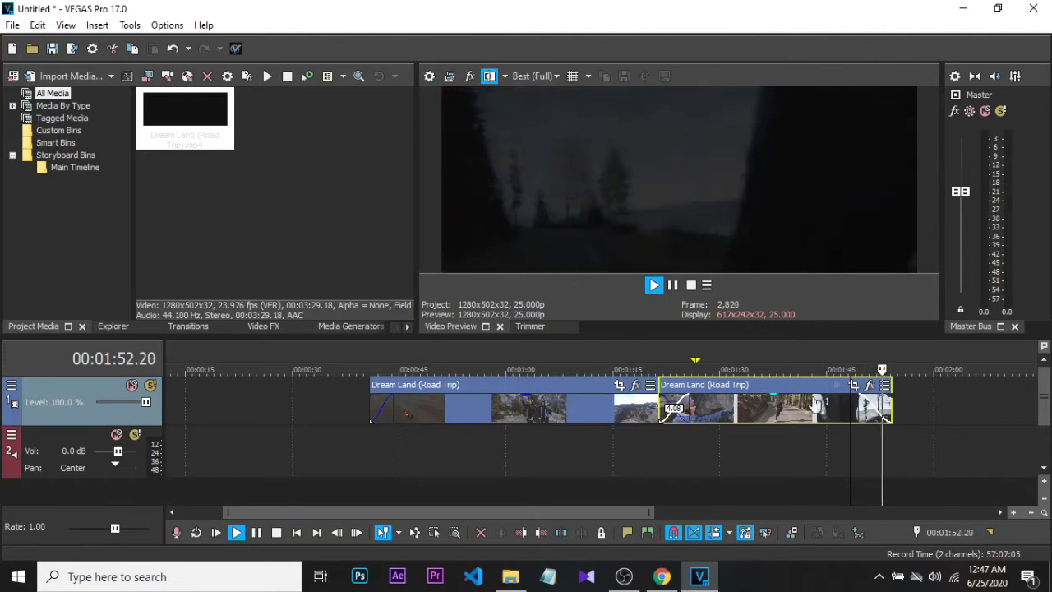
key("space")
Step: Place the playhead at 00:01:04.00 and open Event Pan/Crop for the first clip
left_click(555, 379)
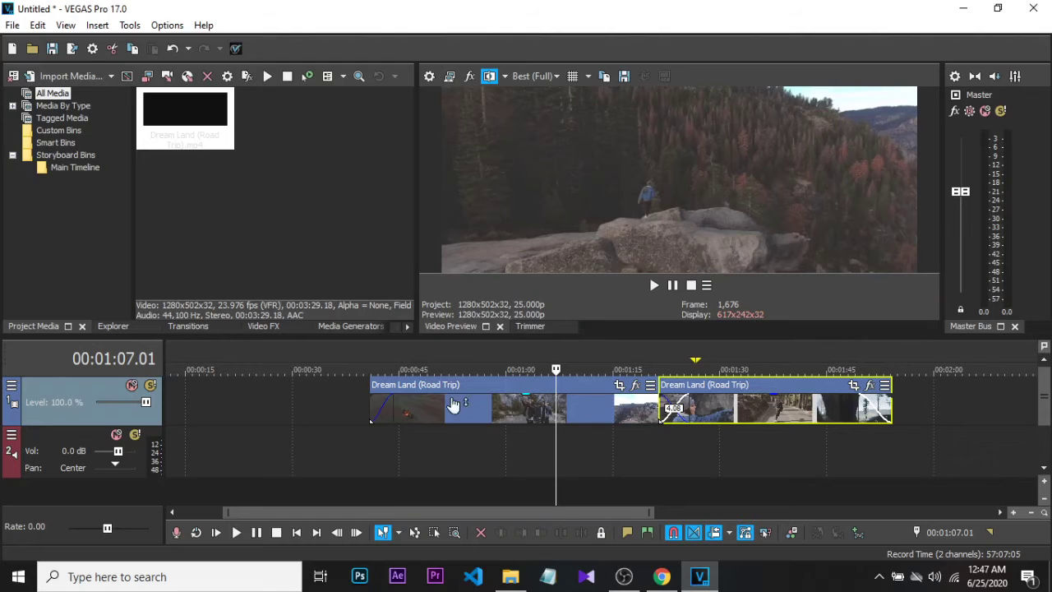
left_click(441, 370)
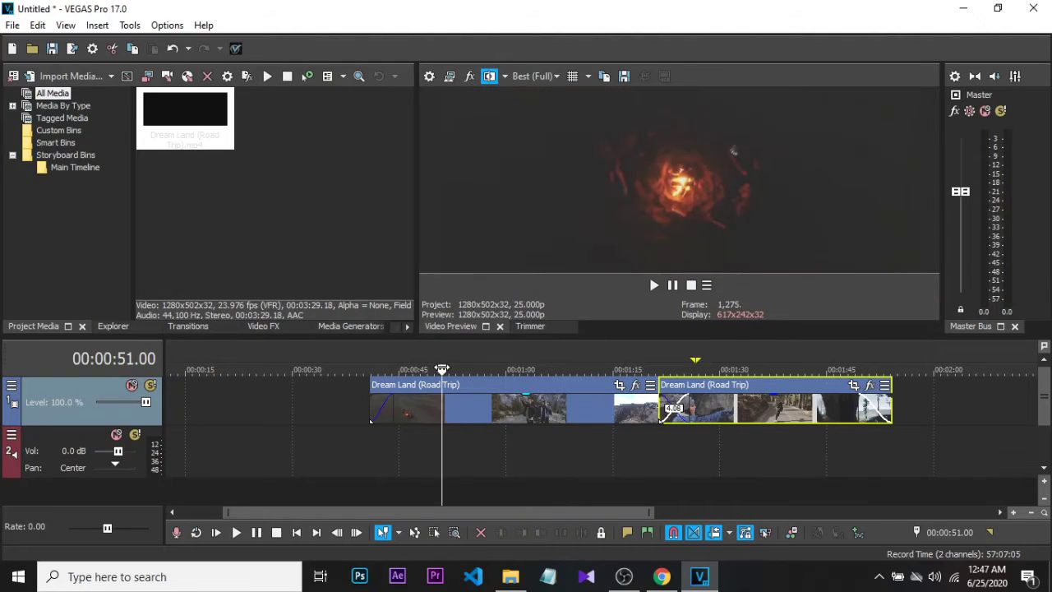
left_click(454, 370)
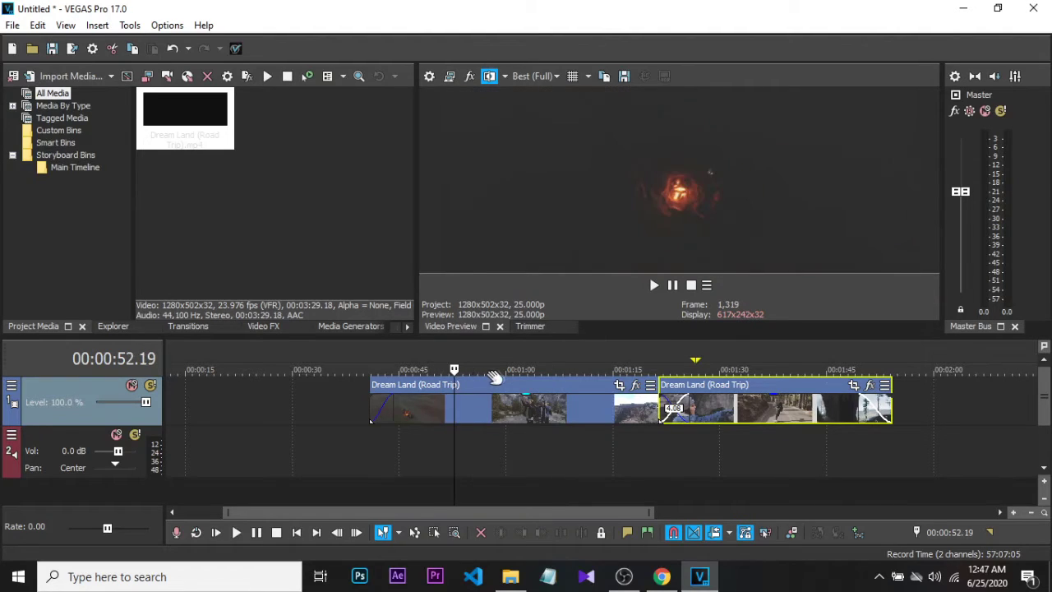
left_click(506, 370)
left_click(535, 369)
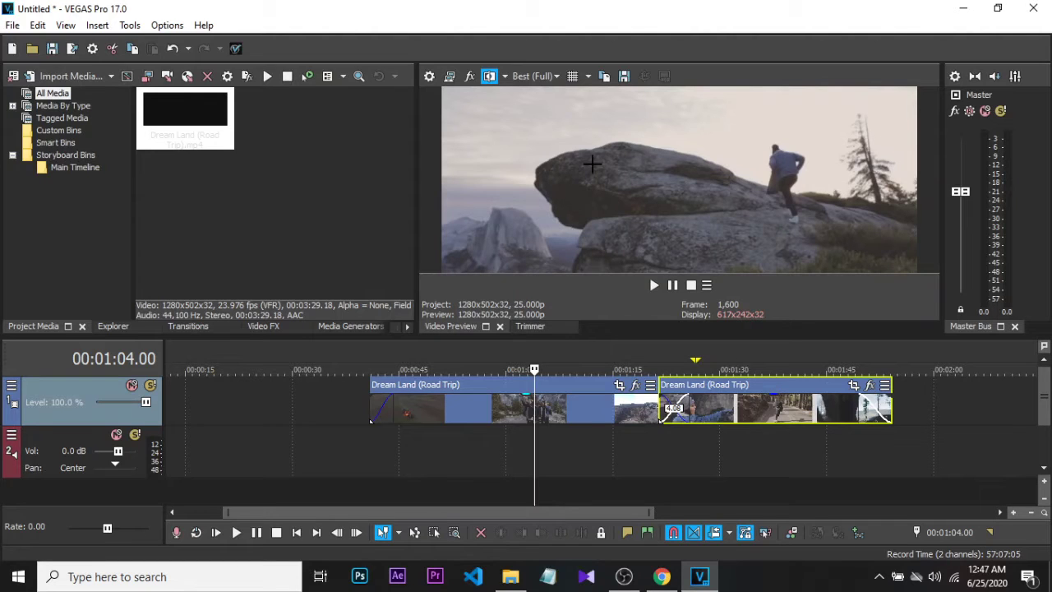
left_click(619, 386)
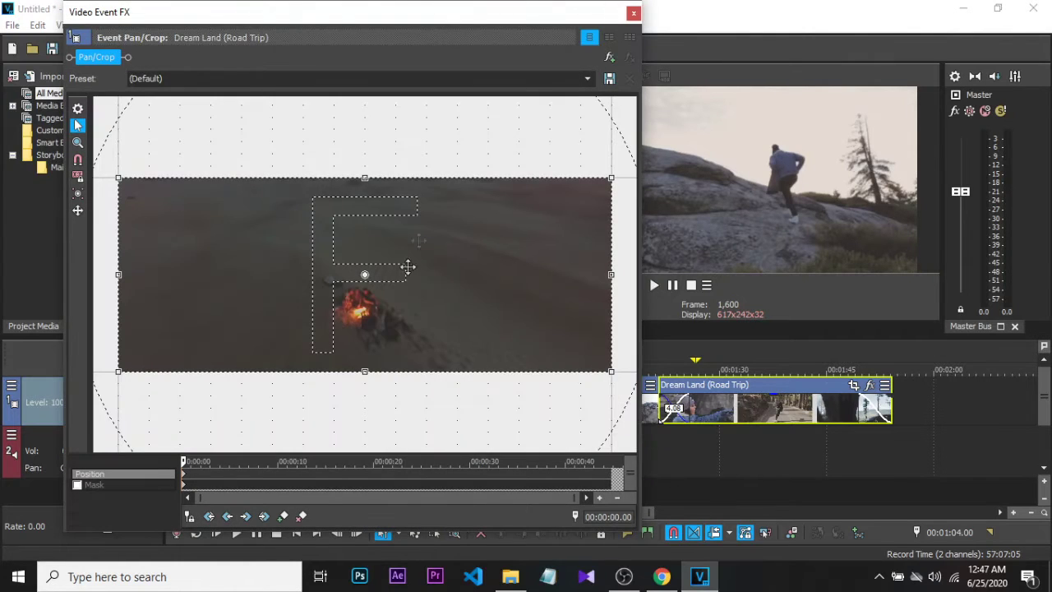
Step: Try cropping the first clip in from its right edge with the preview uncovered, and restore the full width
scroll(364, 286, "down", 3)
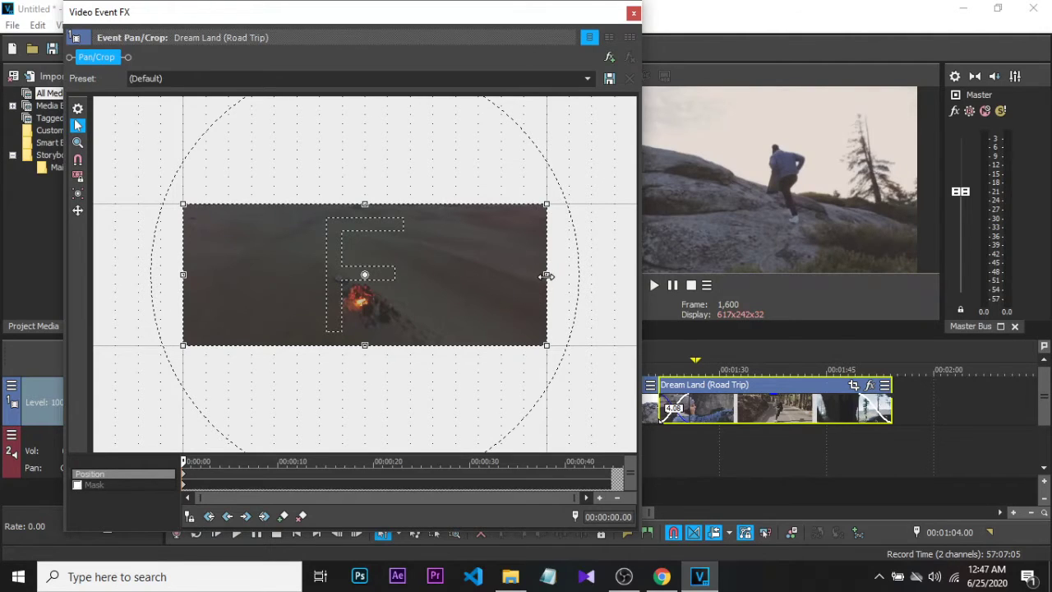
left_click_drag(545, 276, 496, 276)
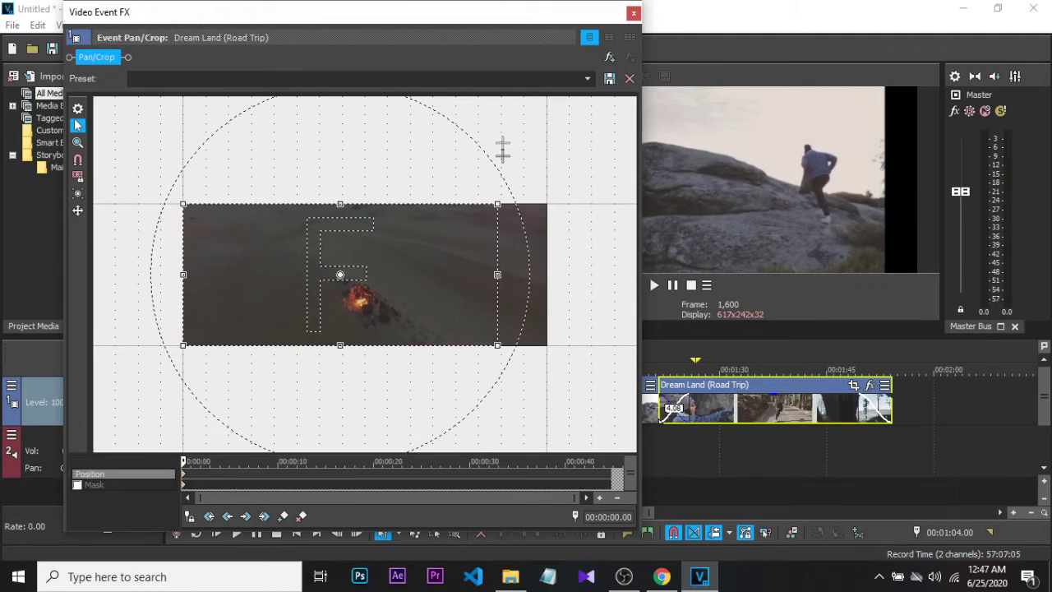
left_click_drag(637, 8, 489, 109)
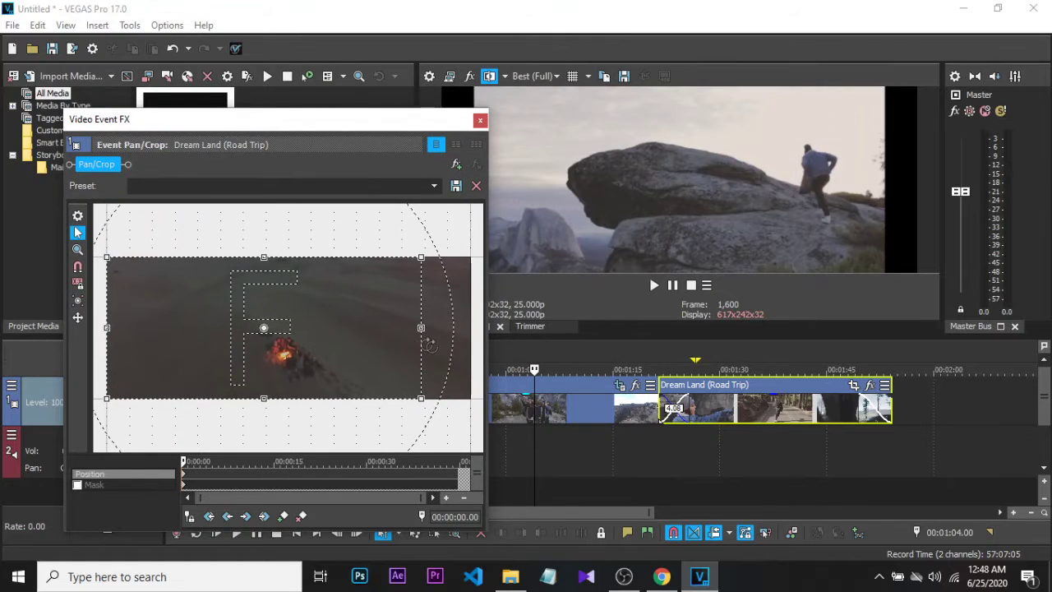
left_click_drag(421, 329, 469, 349)
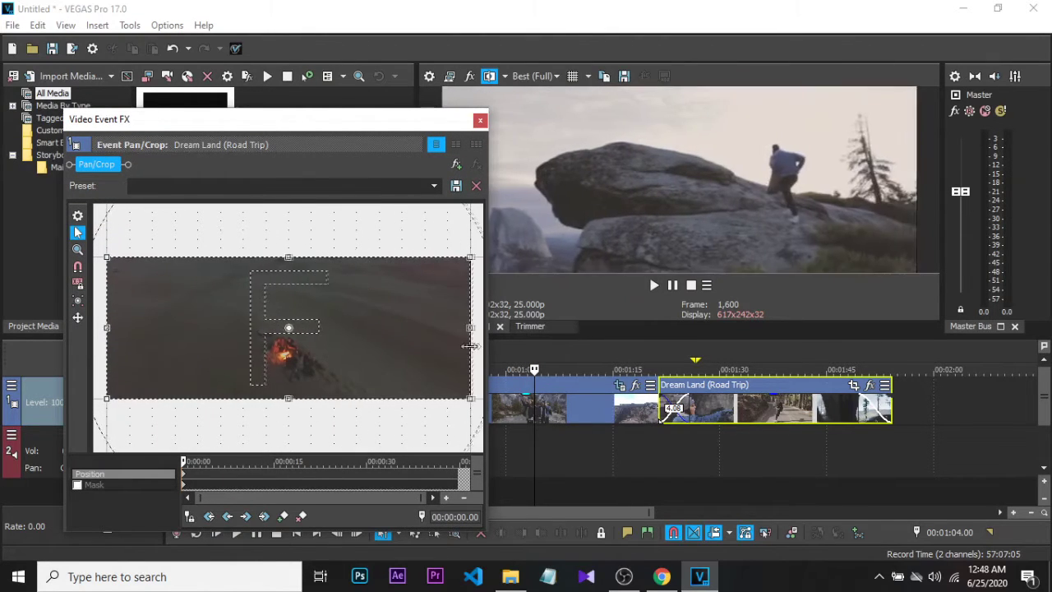
Step: Try cropping the first clip in from its left and top edges, and restore the full frame
left_click_drag(102, 327, 176, 327)
left_click_drag(322, 257, 323, 286)
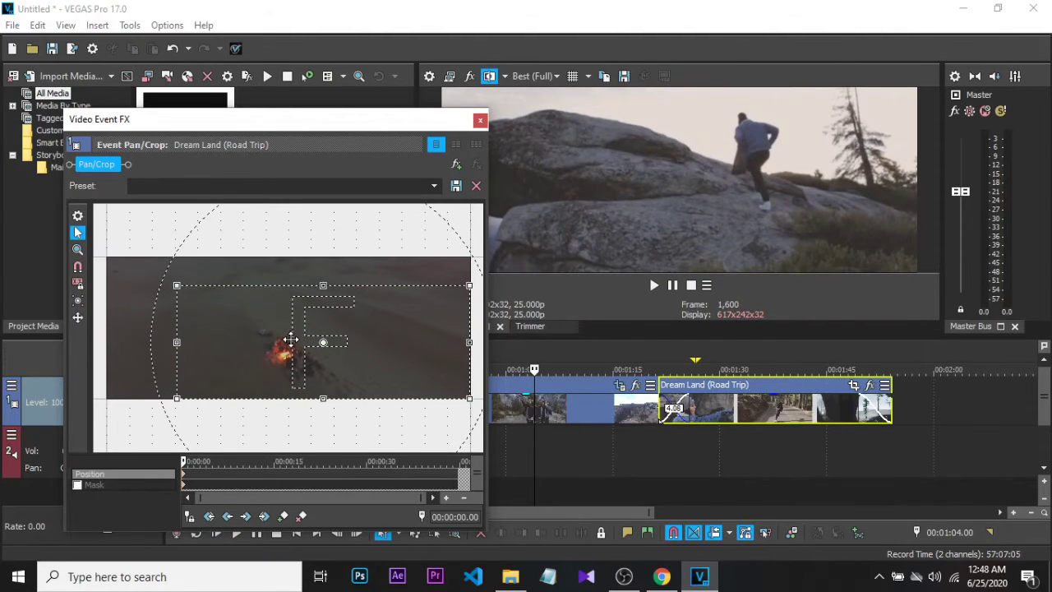
scroll(290, 338, "down", 8)
scroll(290, 339, "up", 5)
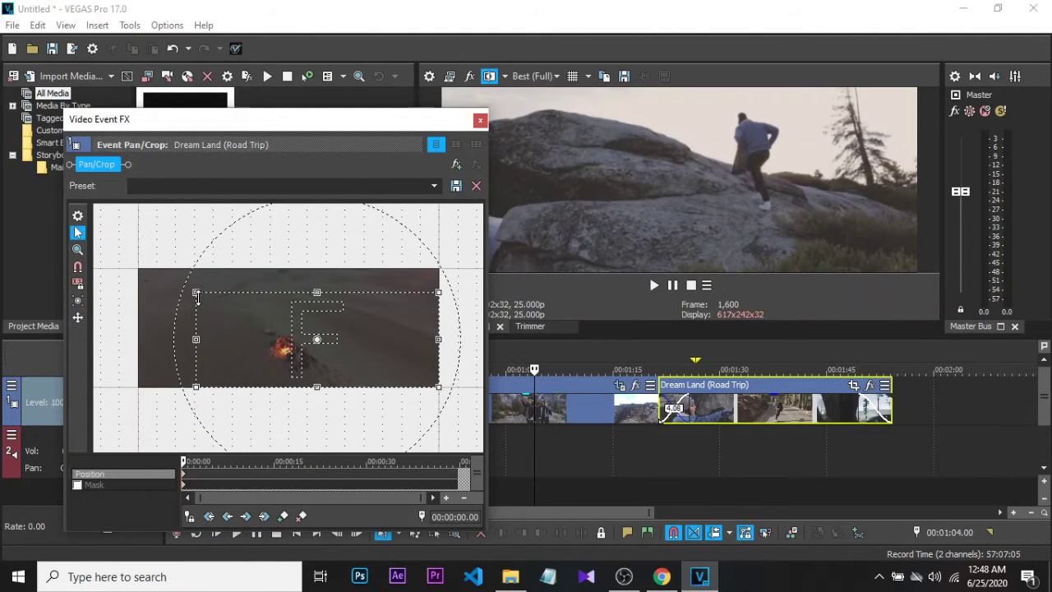
left_click_drag(196, 293, 136, 269)
left_click_drag(298, 121, 347, 51)
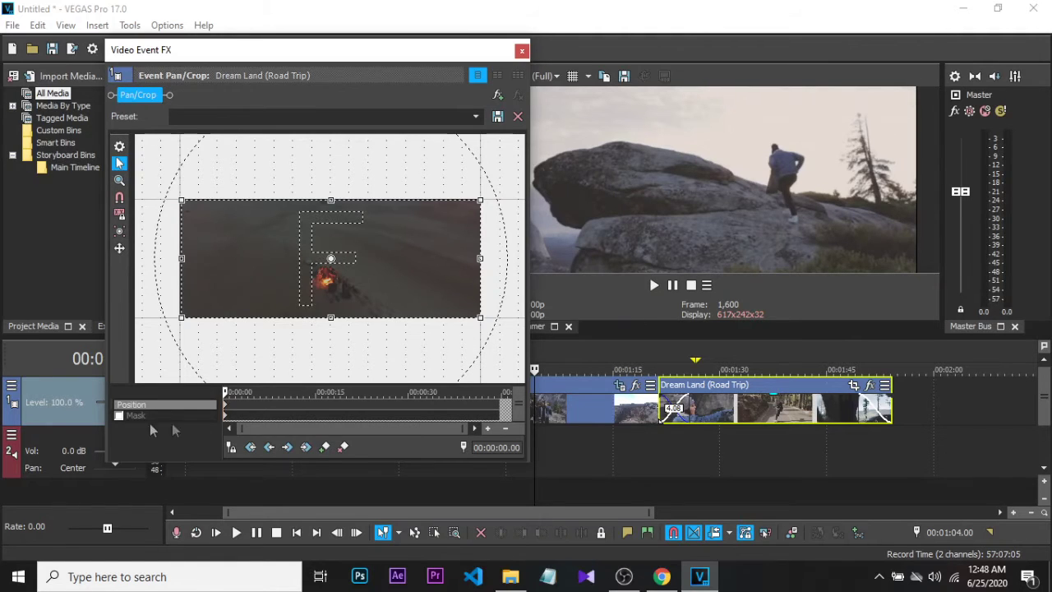
Step: Try a rectangular mask around the running man, switch the mask off and close the Pan/Crop window
left_click(119, 416)
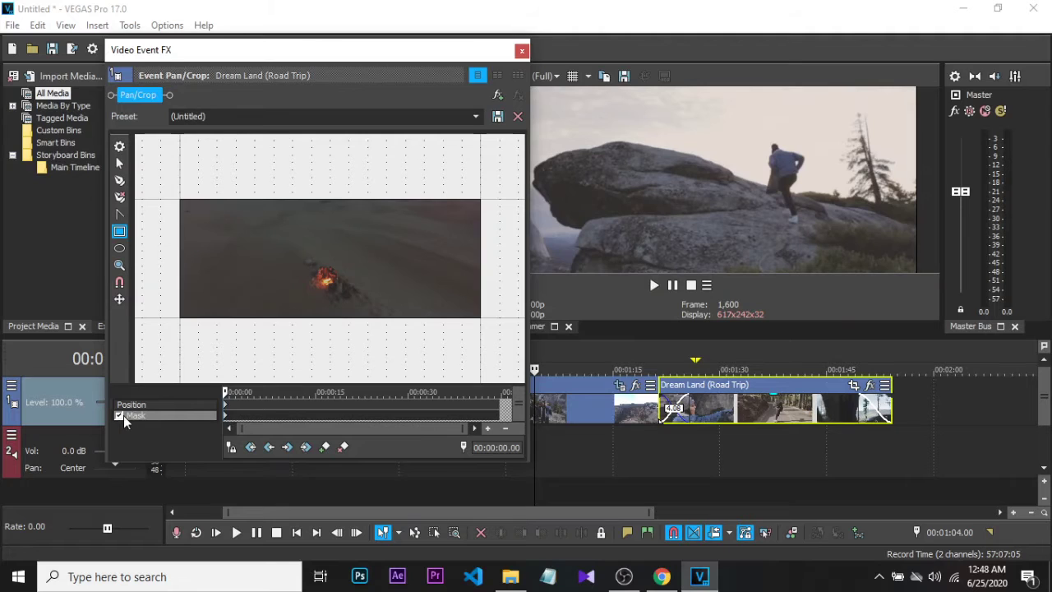
left_click_drag(384, 222, 419, 281)
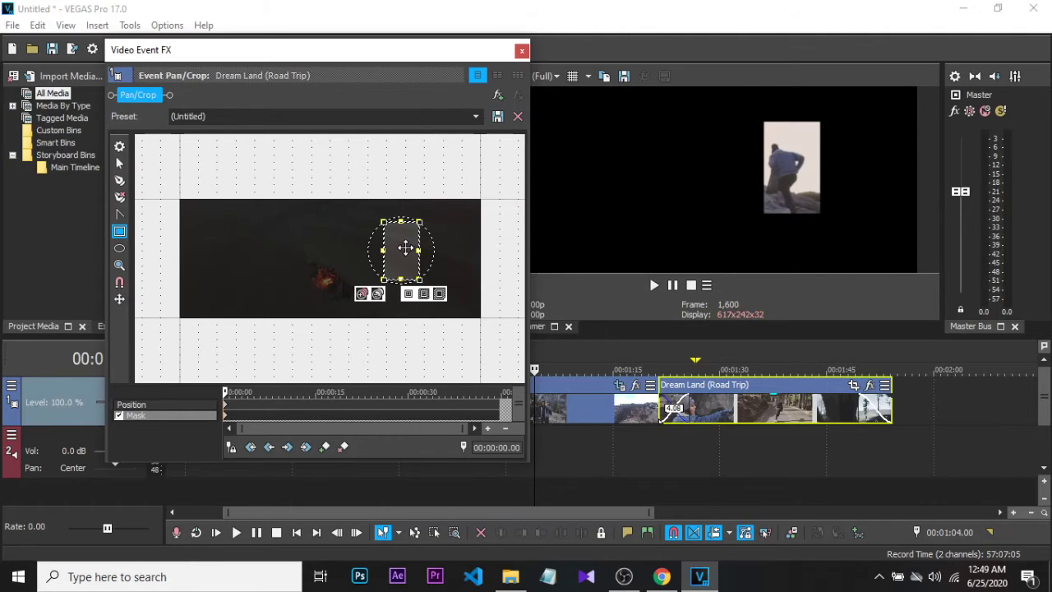
left_click(119, 416)
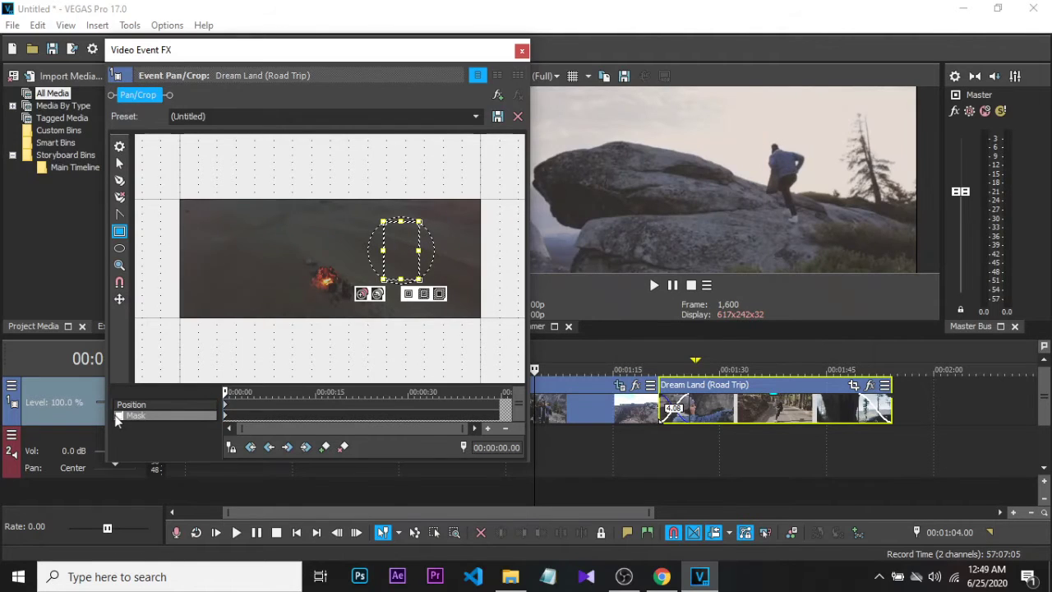
left_click_drag(226, 393, 282, 390)
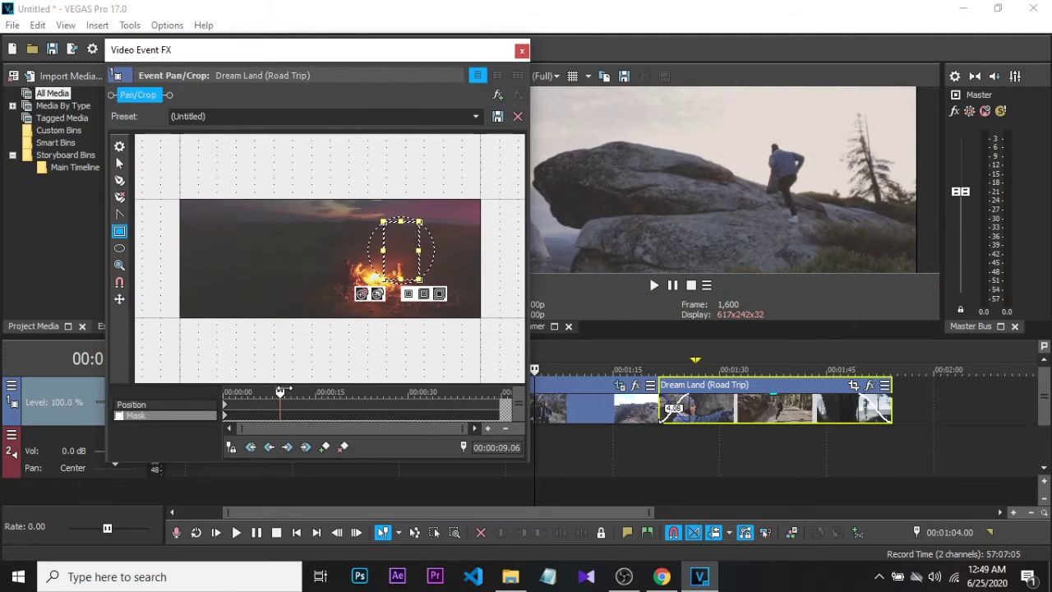
left_click(521, 50)
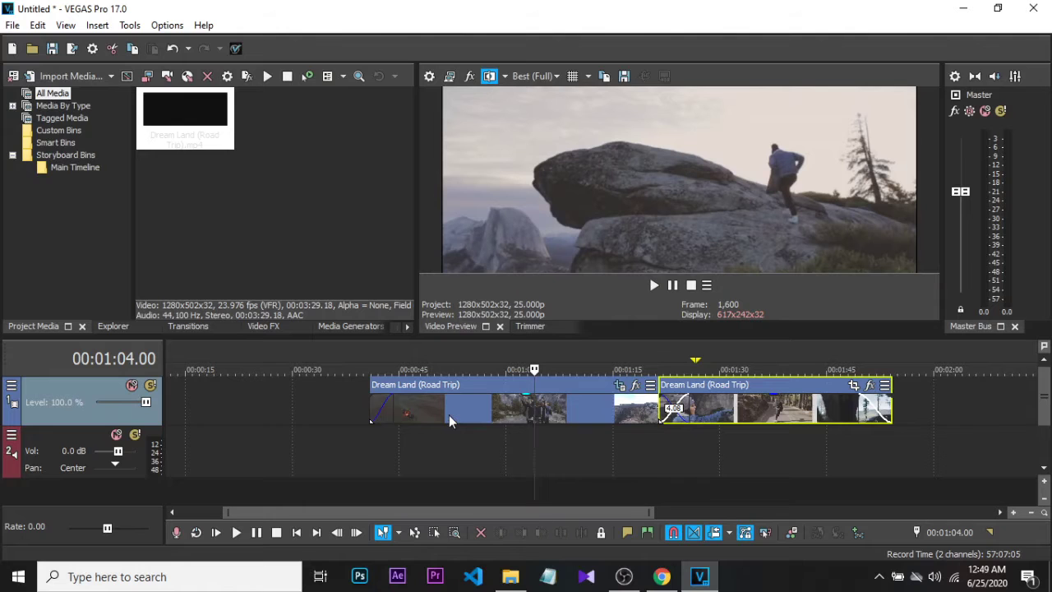
Step: Import the Electro-Light - Symbolism MP3 from the desktop into the project media and return VEGAS Pro to full screen
left_click(457, 451)
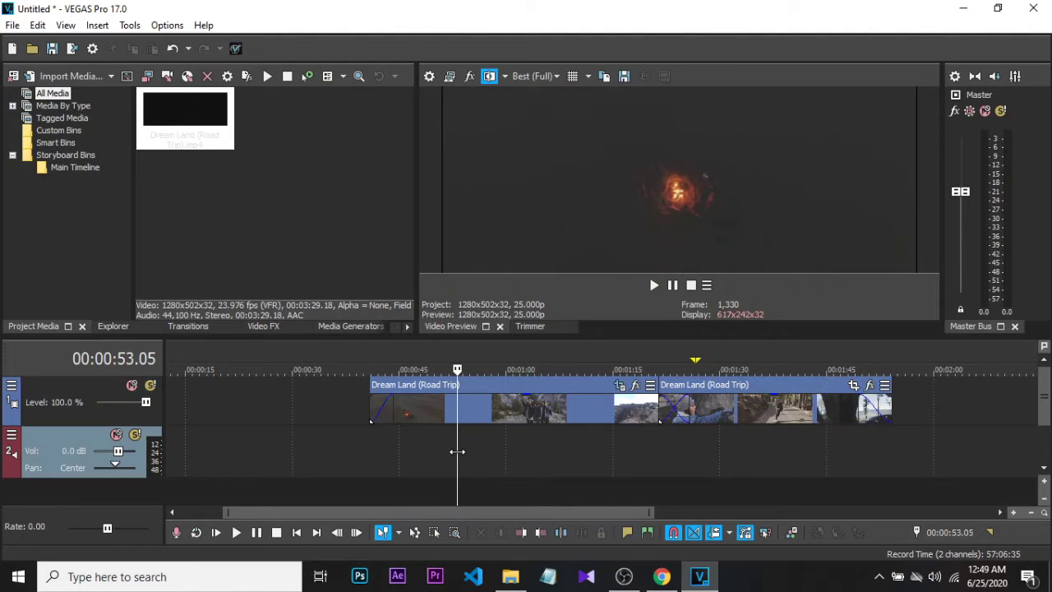
double_click(610, 12)
left_click_drag(431, 33, 501, 21)
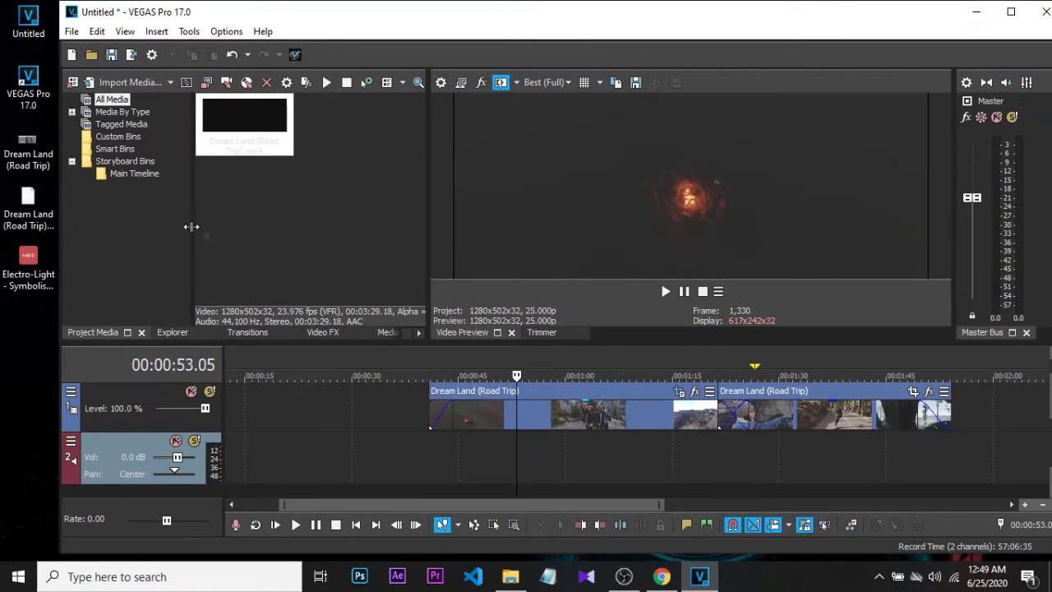
left_click(27, 261)
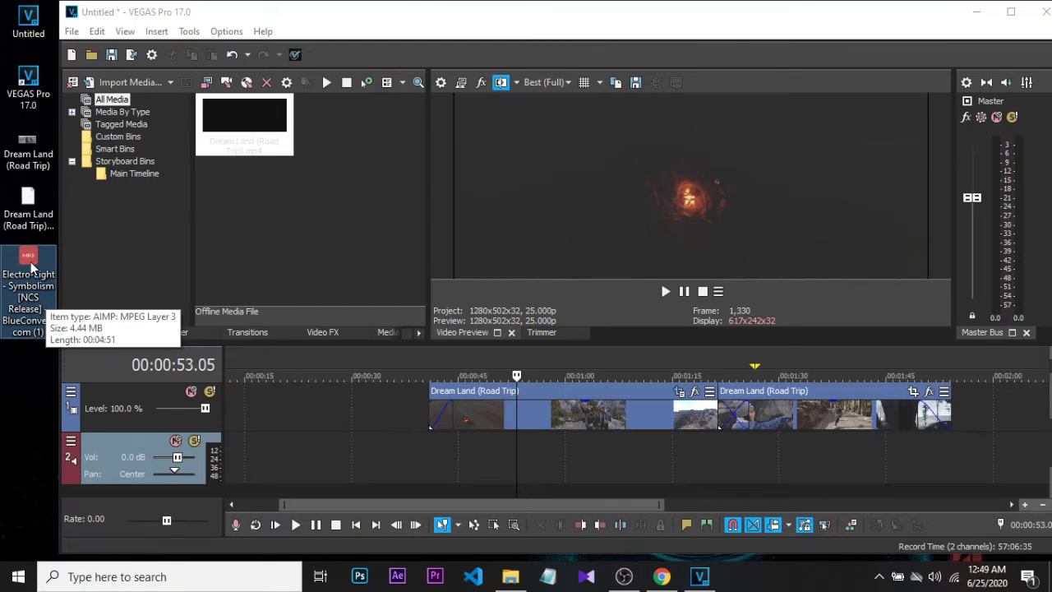
left_click_drag(31, 267, 300, 235)
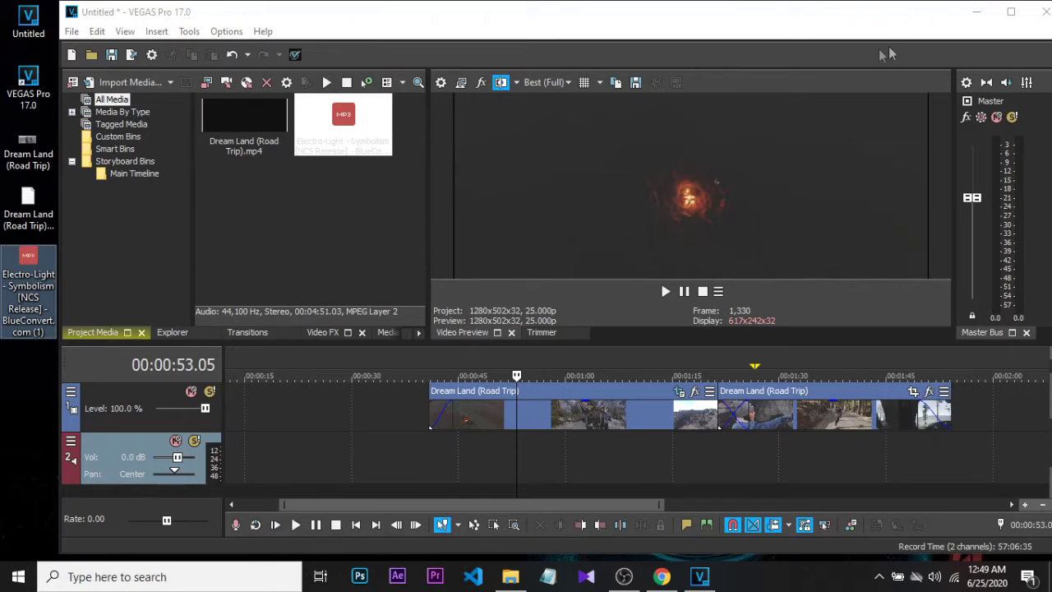
left_click(1011, 11)
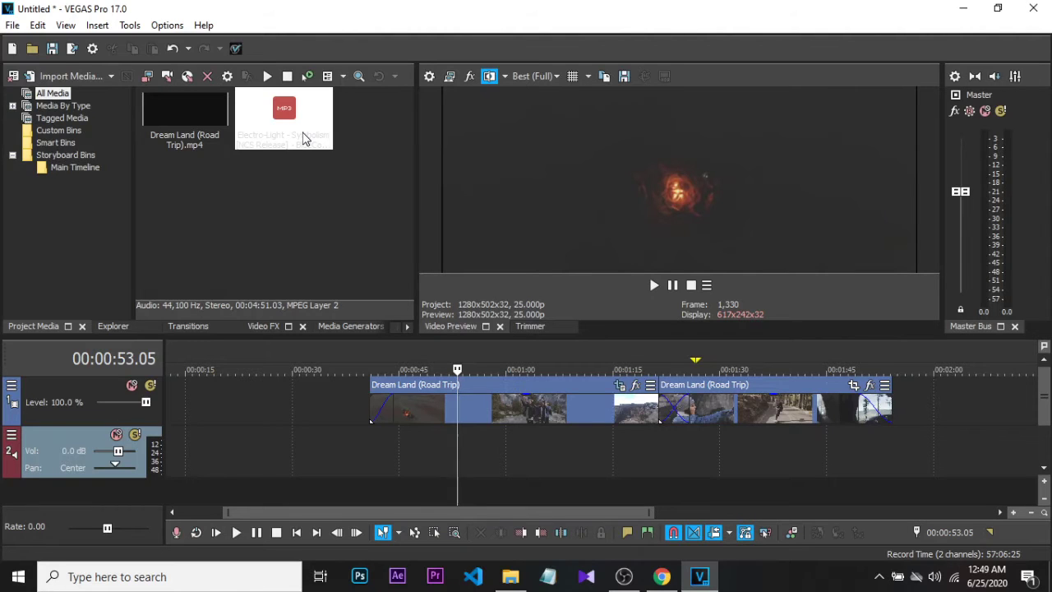
Step: Add the Electro-Light - Symbolism song to the audio track from about 00:00:30 and play it from 00:00:35.03
left_click_drag(304, 138, 300, 424)
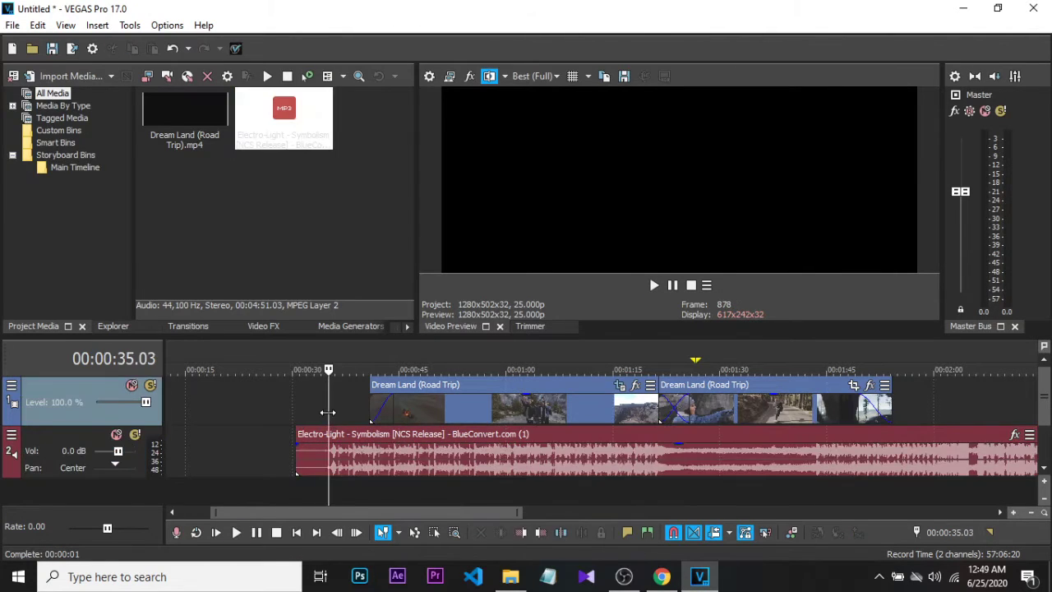
key("space")
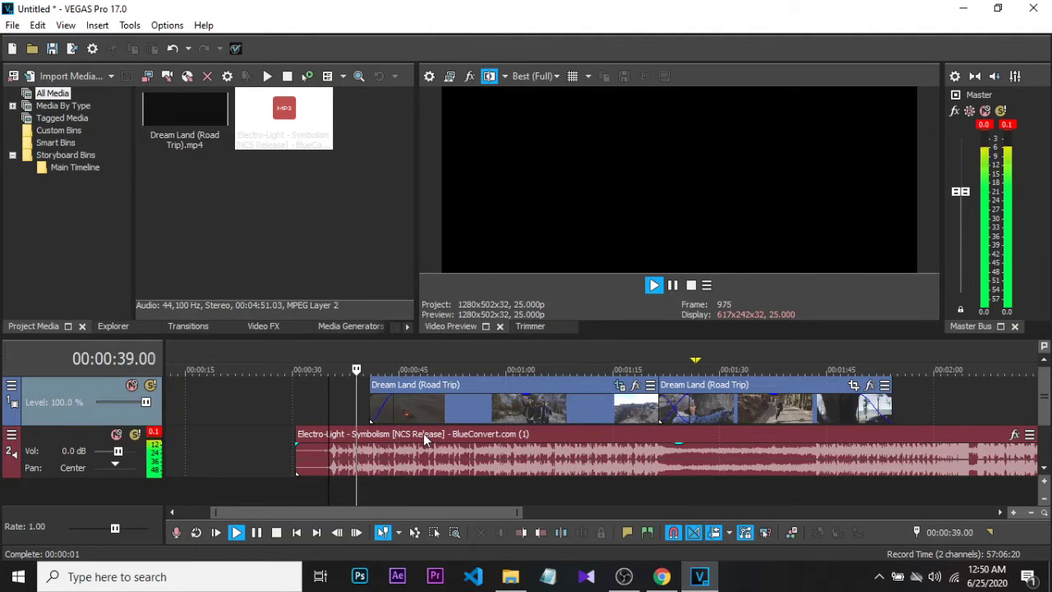
key("space")
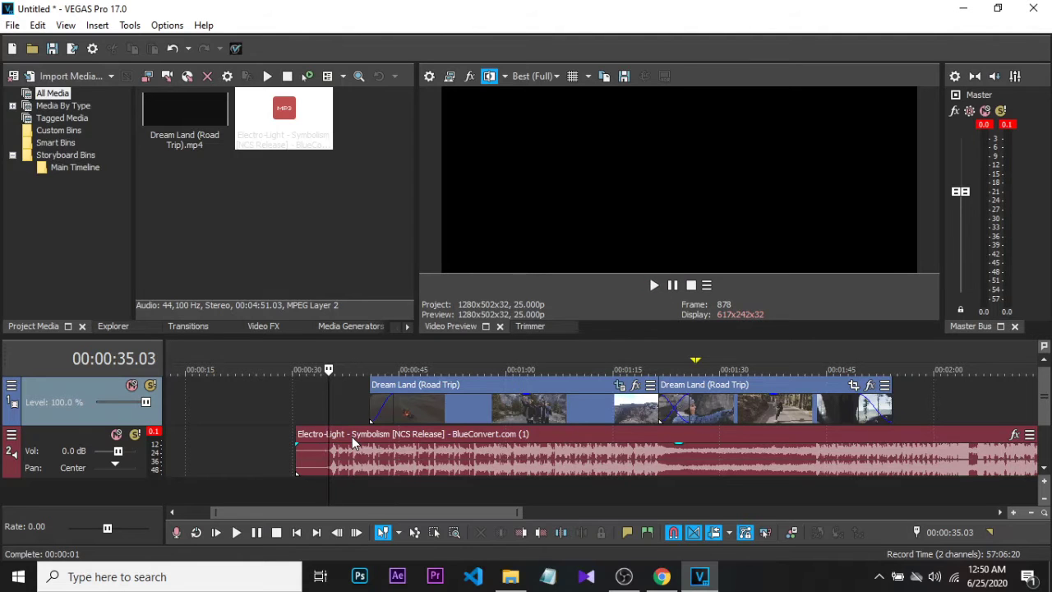
Step: Trim off the song's intro at 00:00:40.24 and move the song so it starts with the first video clip
left_click_drag(381, 435, 421, 441)
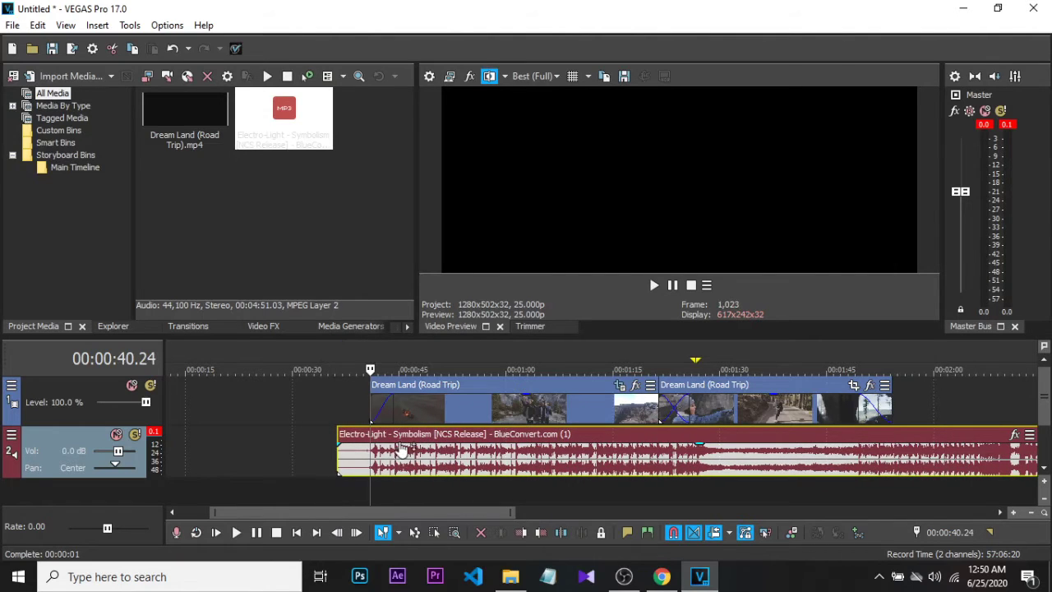
right_click(369, 437)
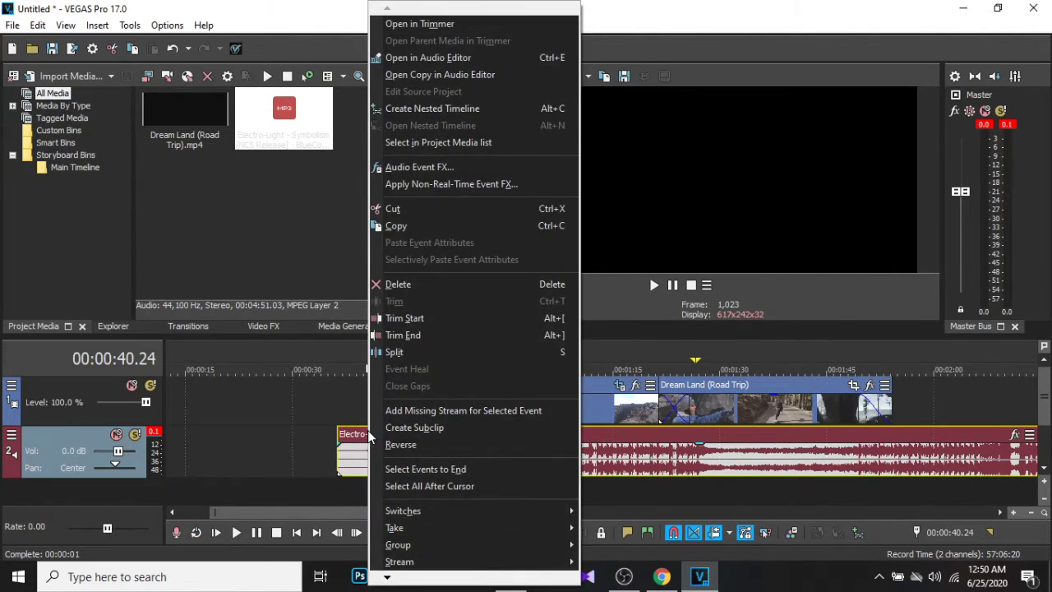
left_click(393, 353)
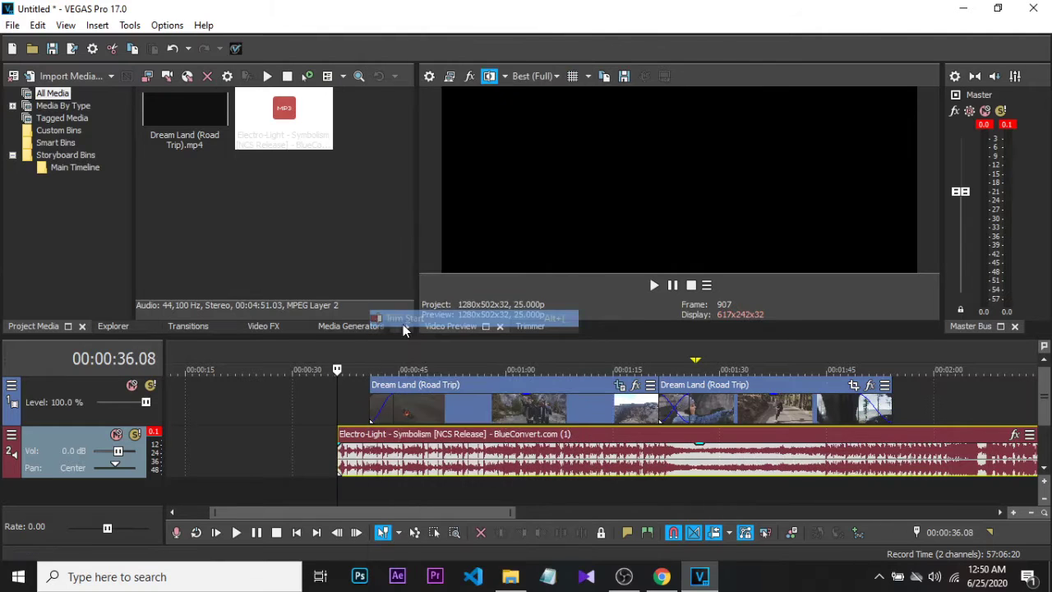
left_click_drag(363, 438, 399, 440)
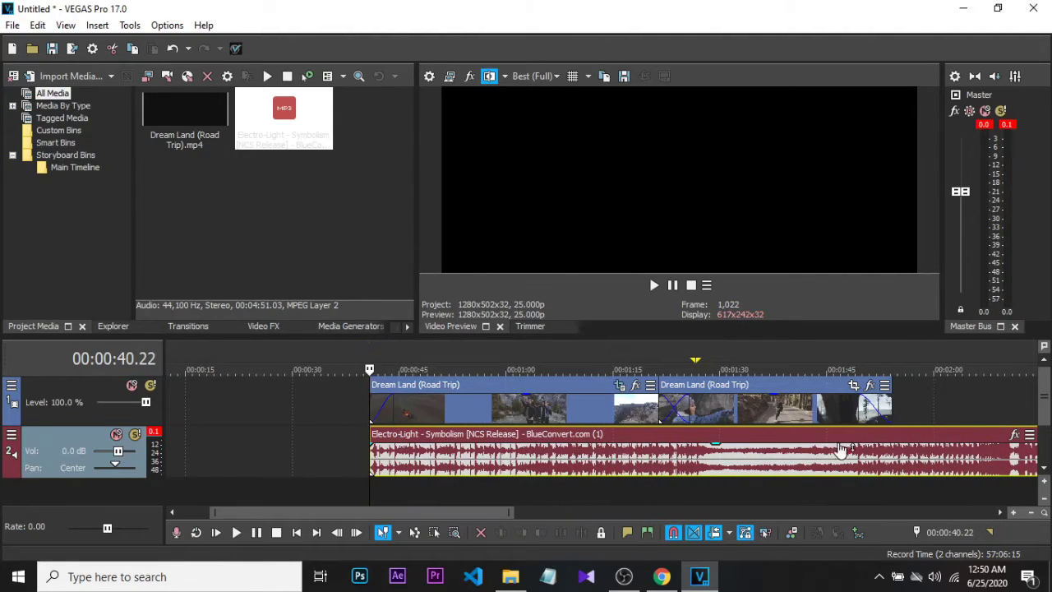
Step: Trim the song's end at 00:01:54.05, where the second video clip finishes
left_click(890, 429)
right_click(892, 429)
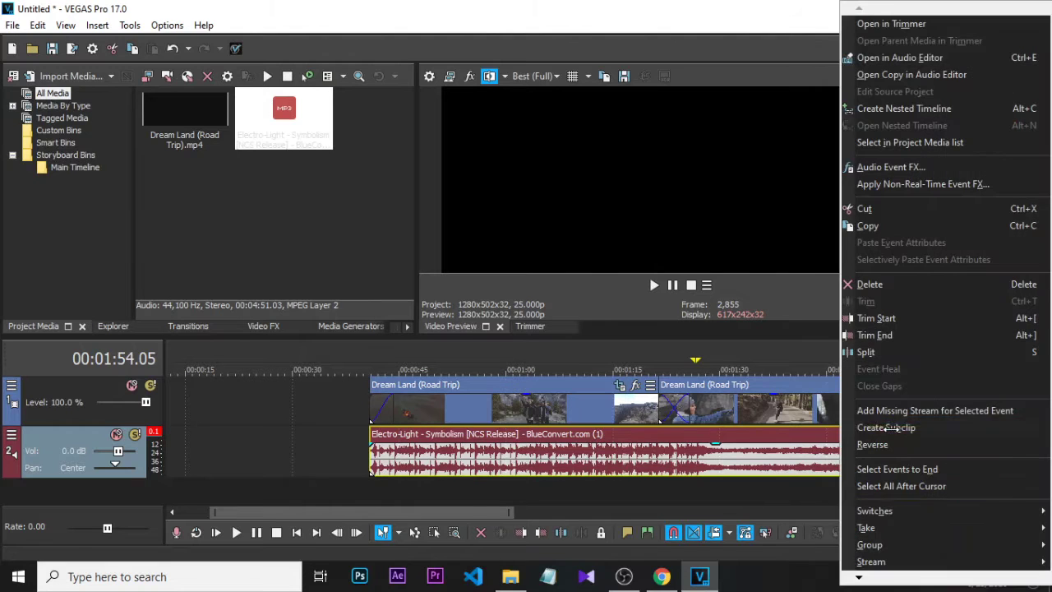
left_click(900, 335)
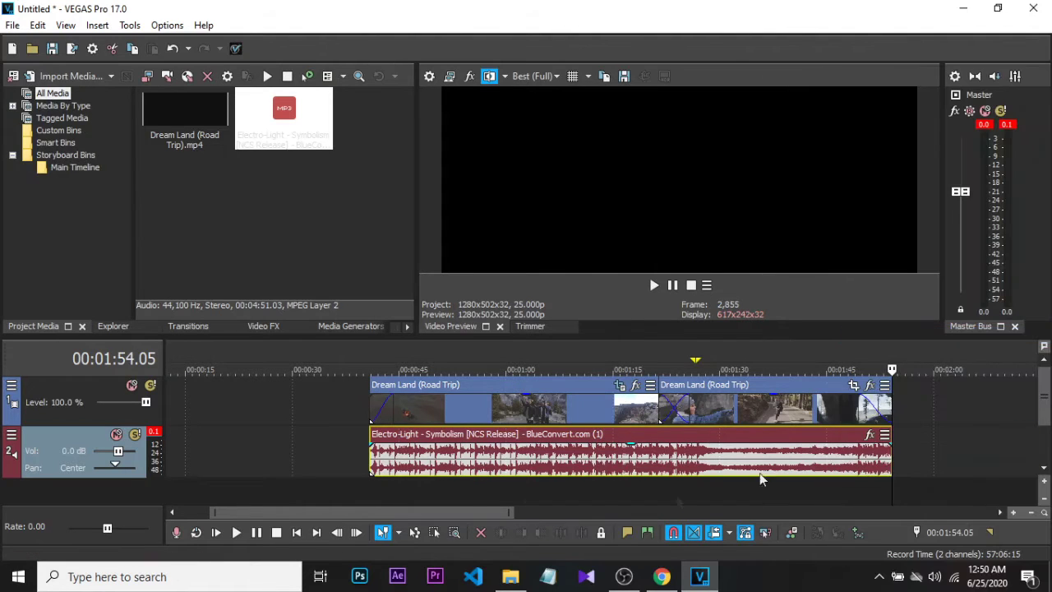
Step: Play the end of the timeline from 00:01:51.05 to check how the video and song finish
left_click_drag(488, 513, 506, 512)
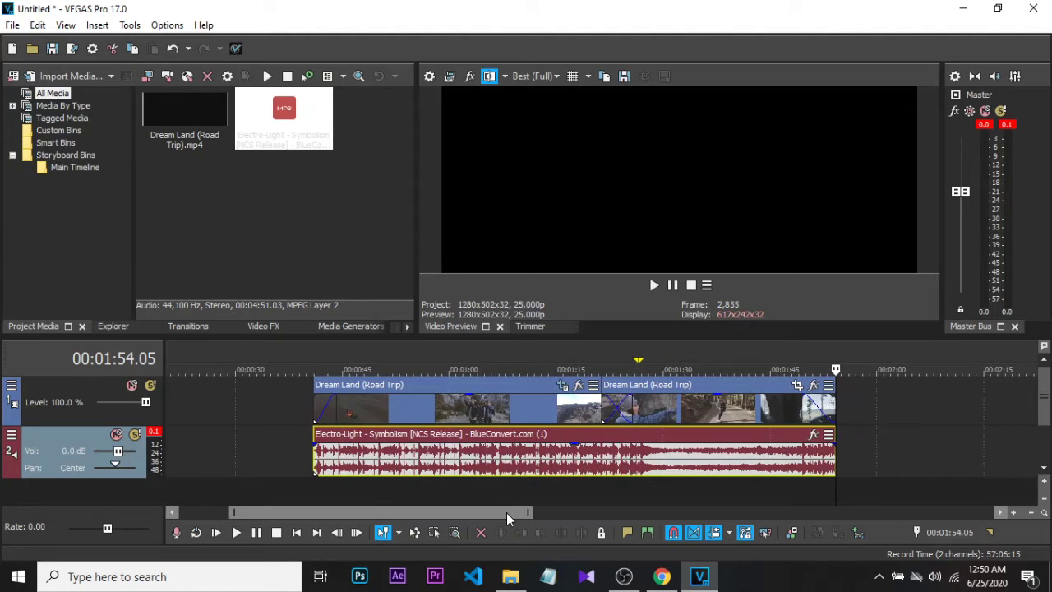
left_click(117, 434)
left_click(117, 435)
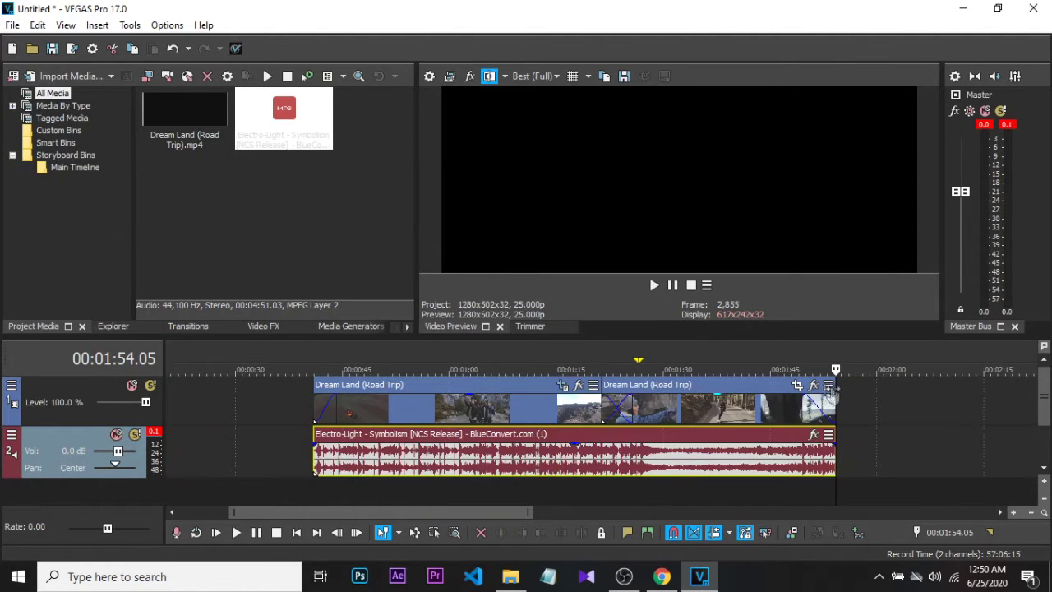
left_click(815, 367)
key("space")
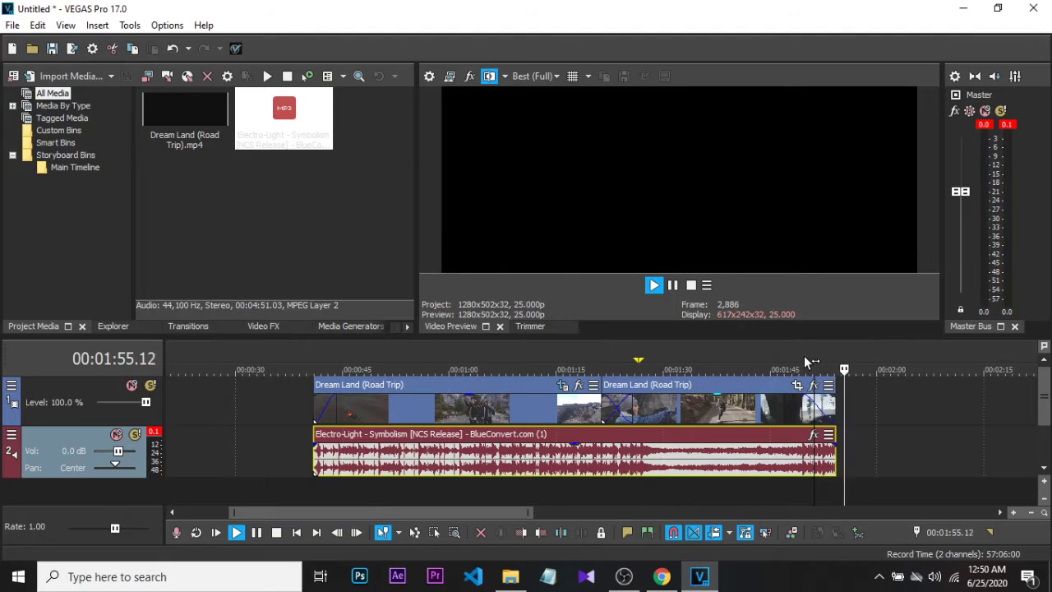
key("space")
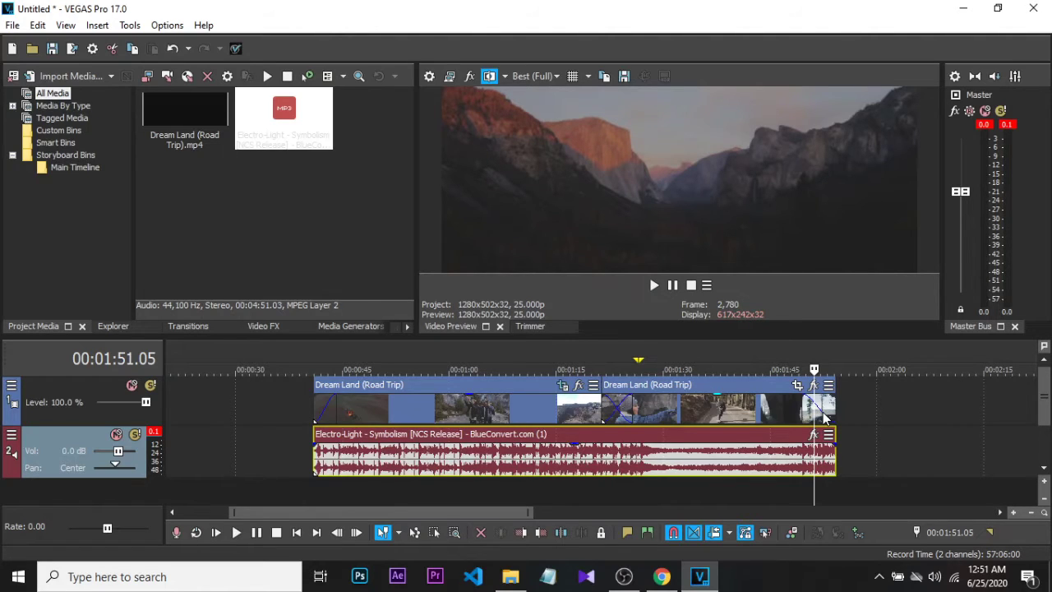
Step: Add a fade-out of about 9 seconds to the song's end and play it from 00:01:42.11
left_click(752, 457)
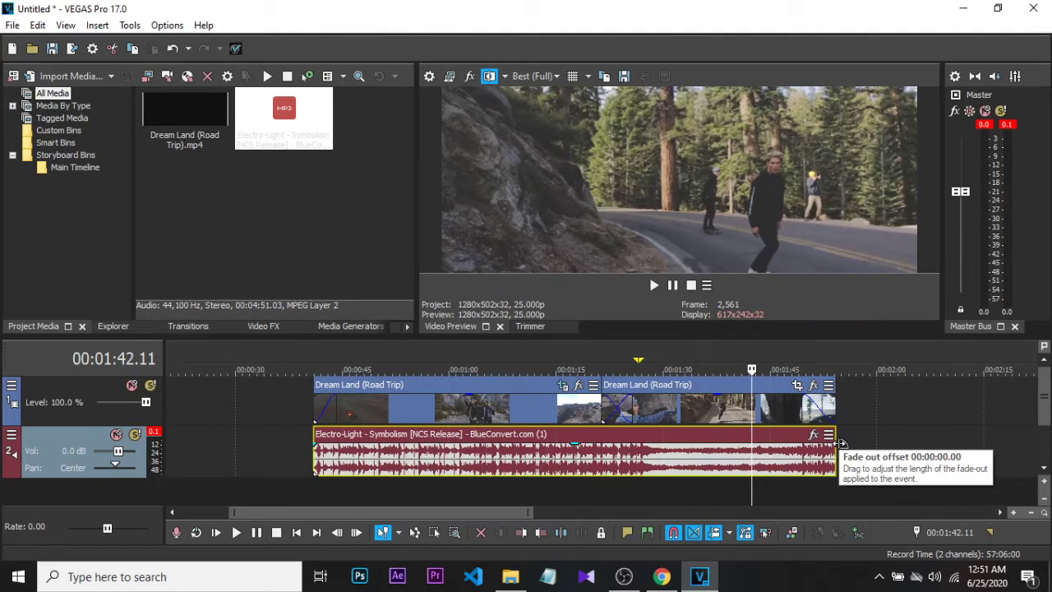
left_click_drag(839, 444, 772, 460)
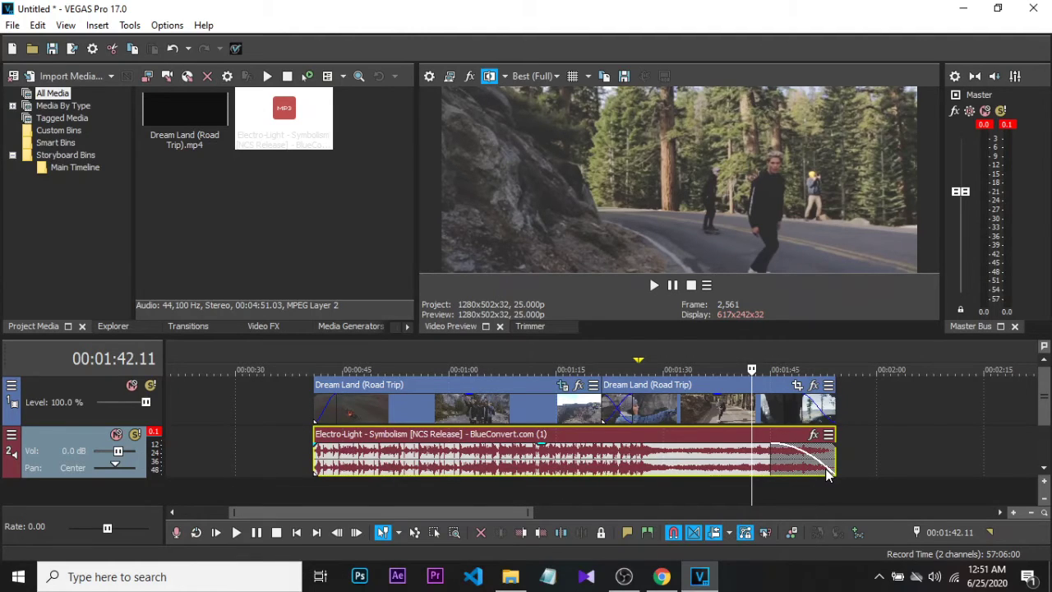
key("space")
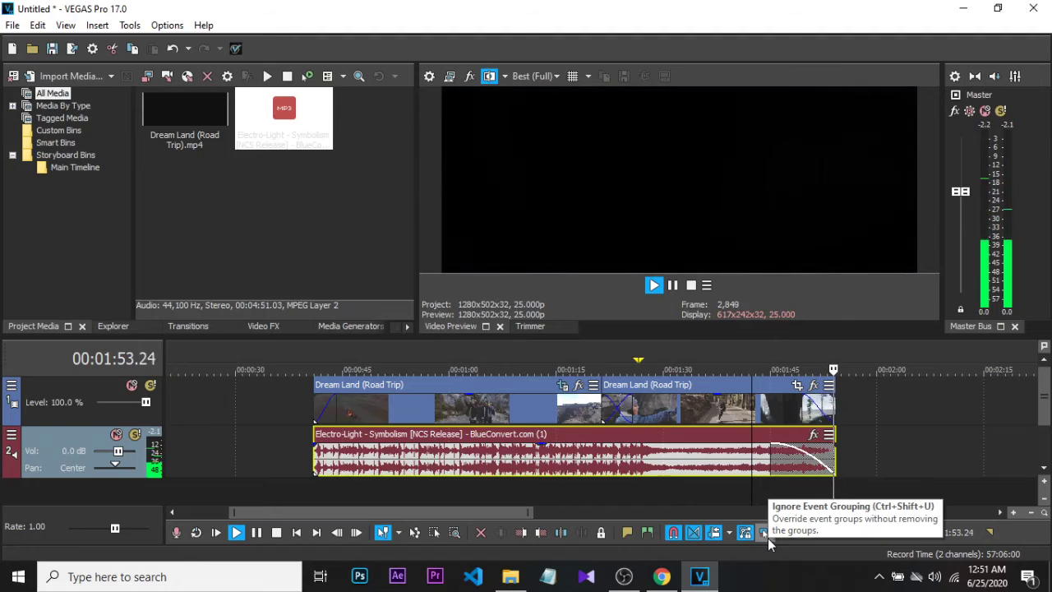
key("space")
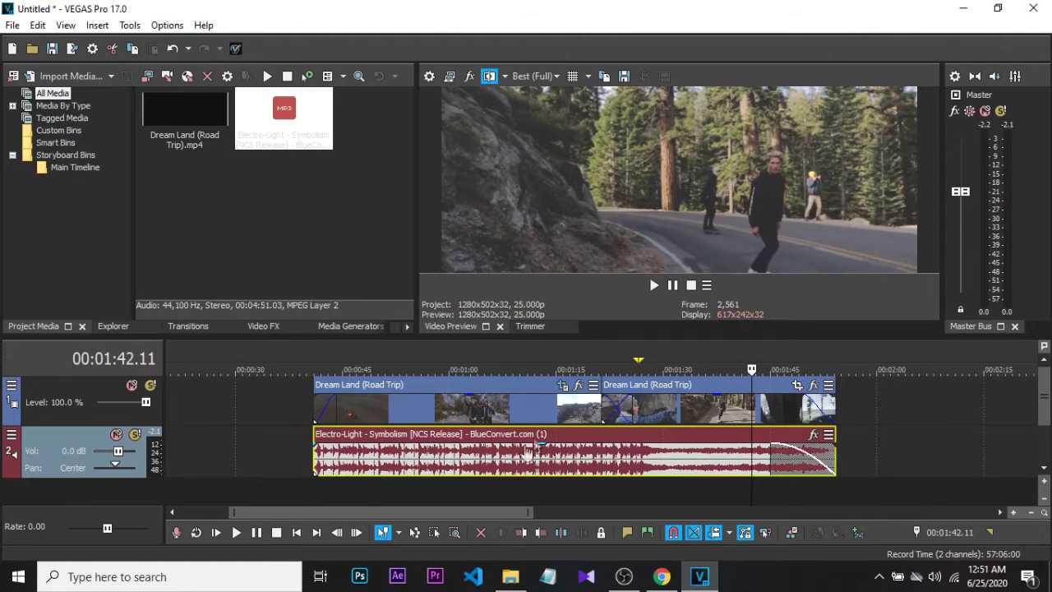
Step: Try lowering the song's gain on the timeline and restore it to full level
left_click(1045, 465)
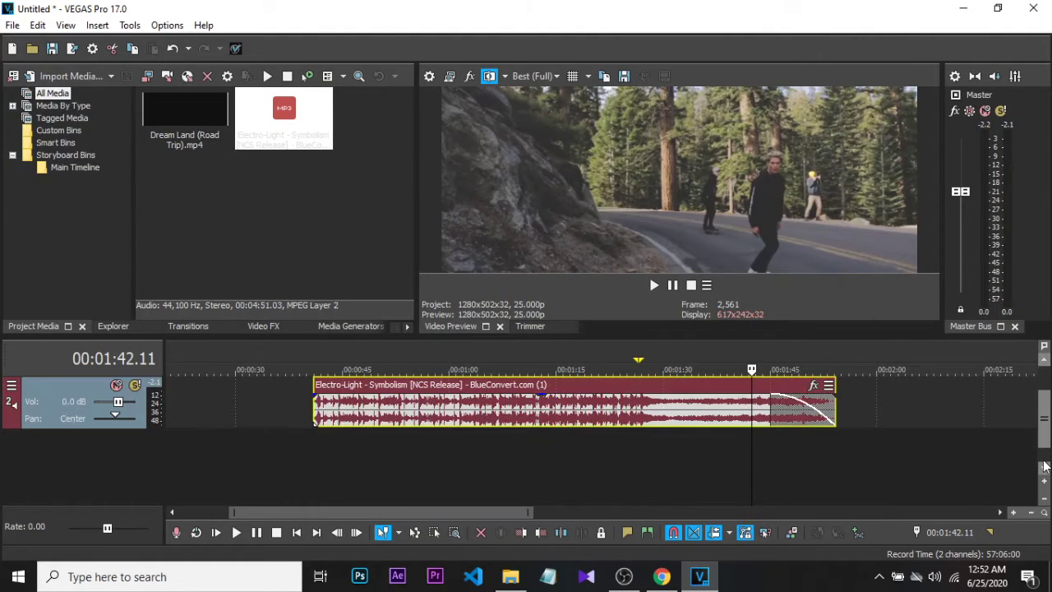
left_click(1044, 421)
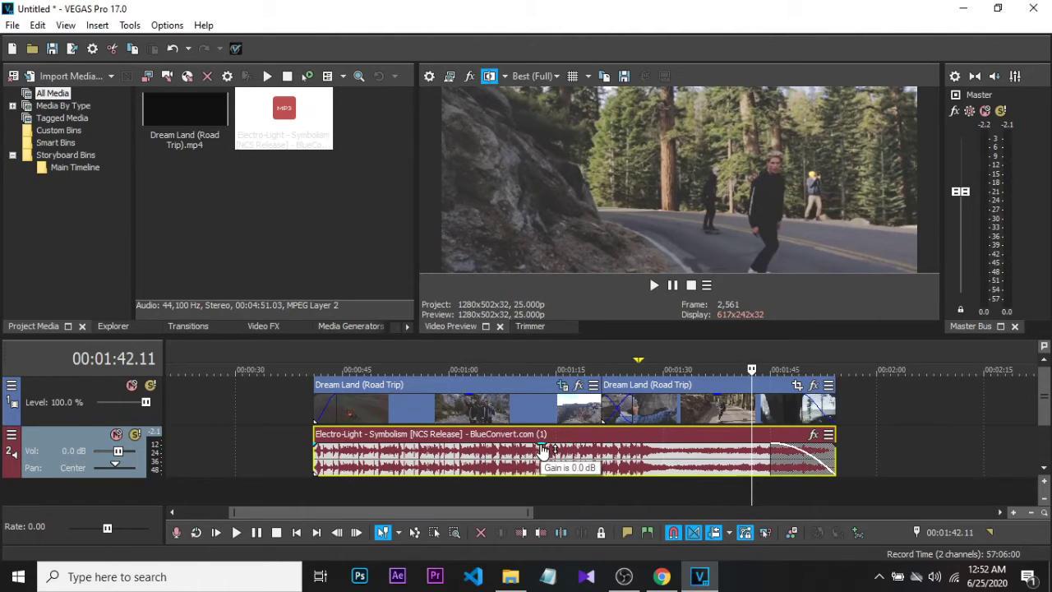
left_click_drag(543, 450, 543, 465)
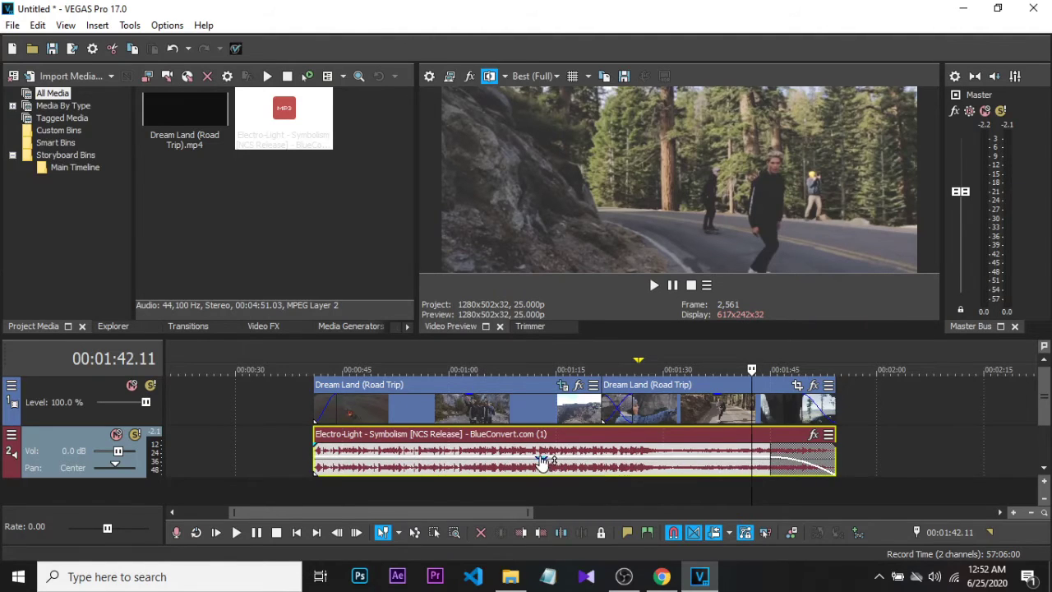
left_click_drag(541, 461, 548, 442)
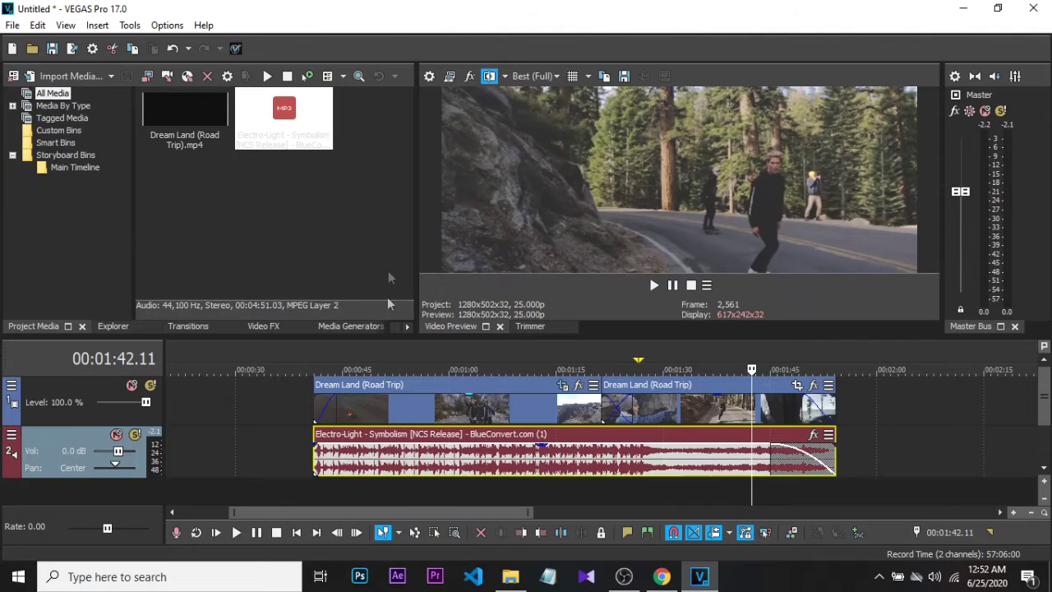
Step: Insert an empty audio track below the song and an empty video track above the clips
scroll(290, 482, "up", 3)
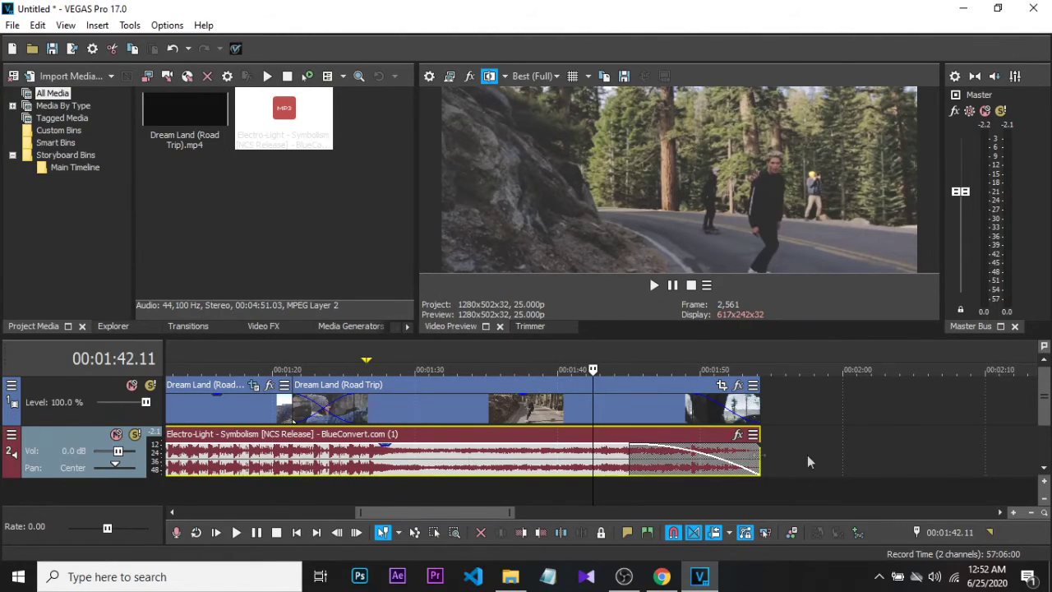
left_click_drag(473, 512, 399, 522)
right_click(74, 497)
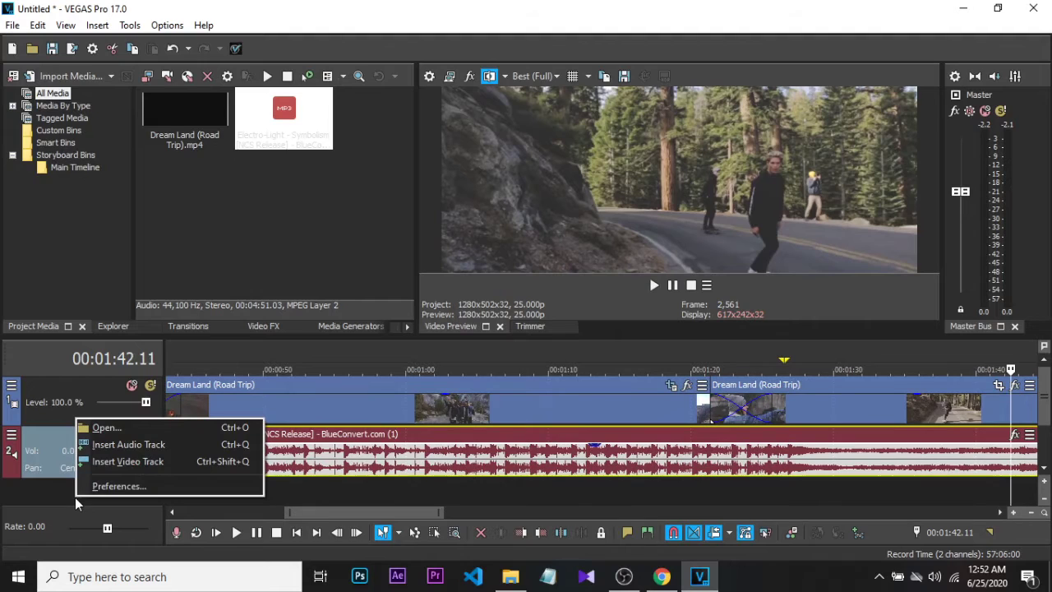
left_click(50, 490)
right_click(50, 490)
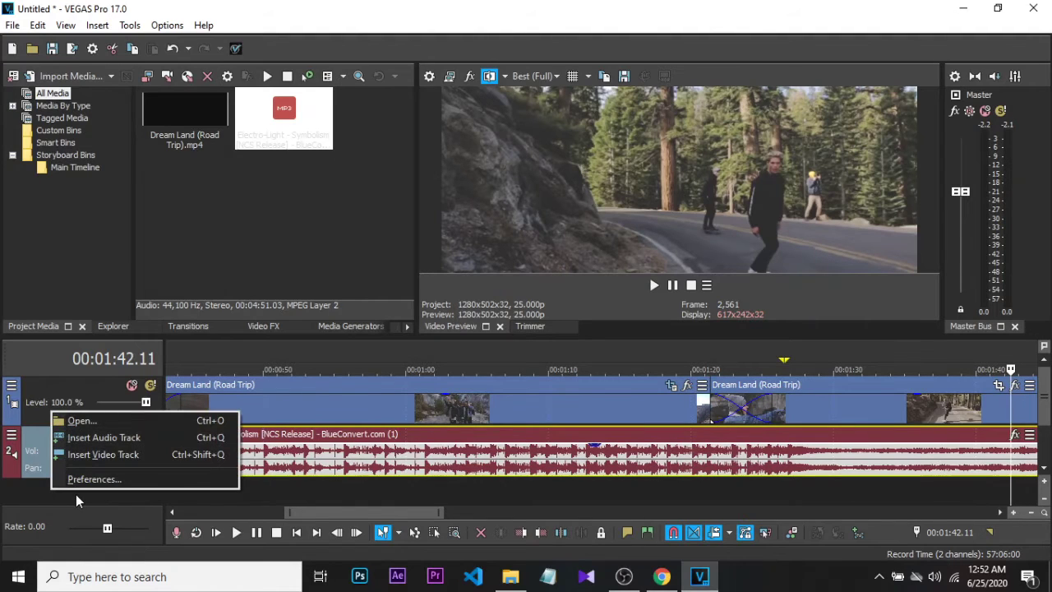
left_click(149, 439)
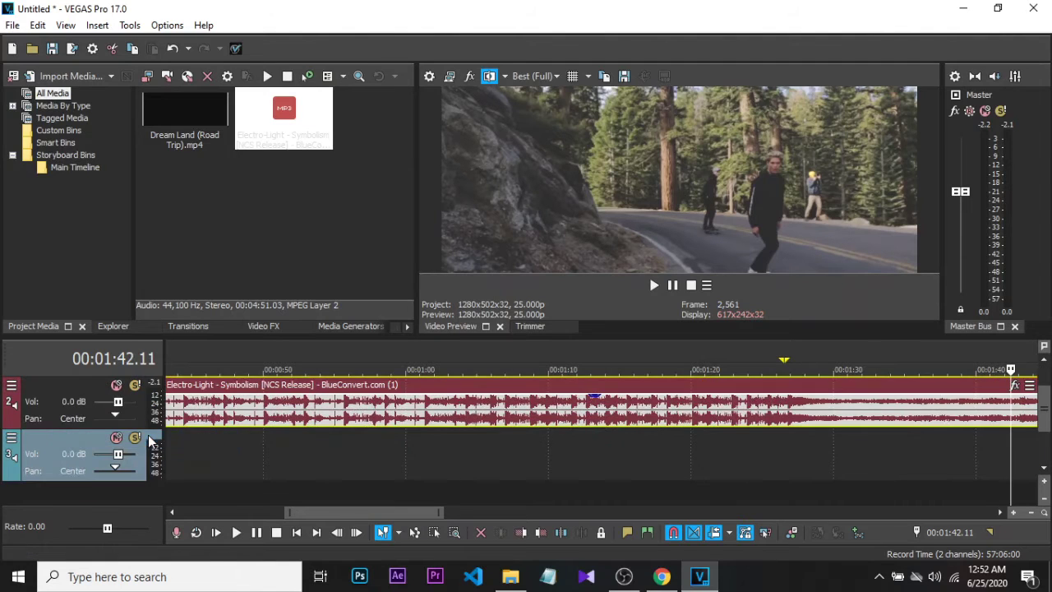
right_click(146, 494)
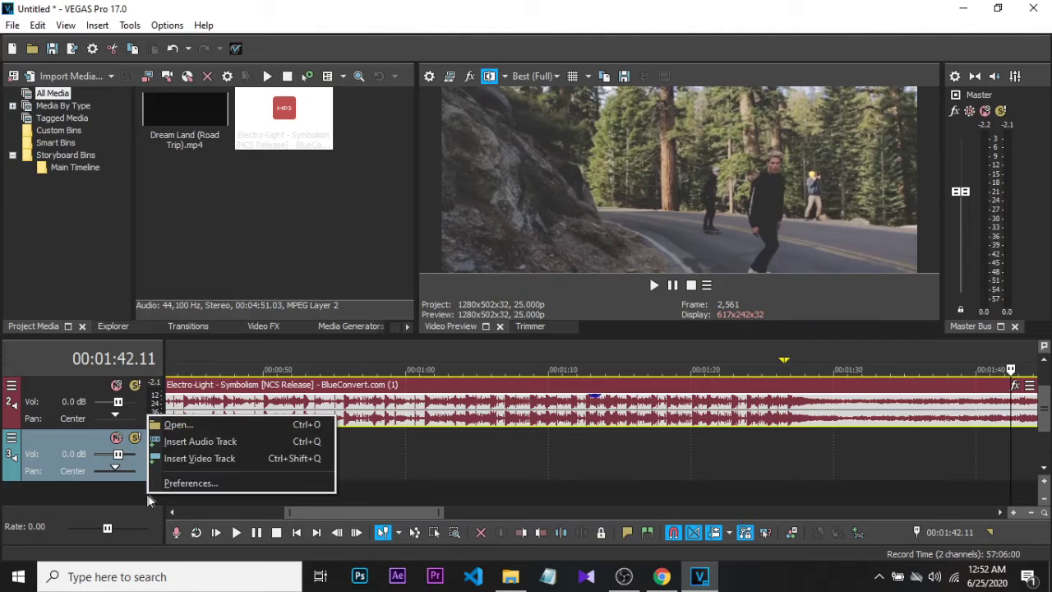
left_click(179, 459)
Step: Try moving the second video clip onto the new video track and return it to its crossfade with the first clip
left_click_drag(804, 431, 808, 389)
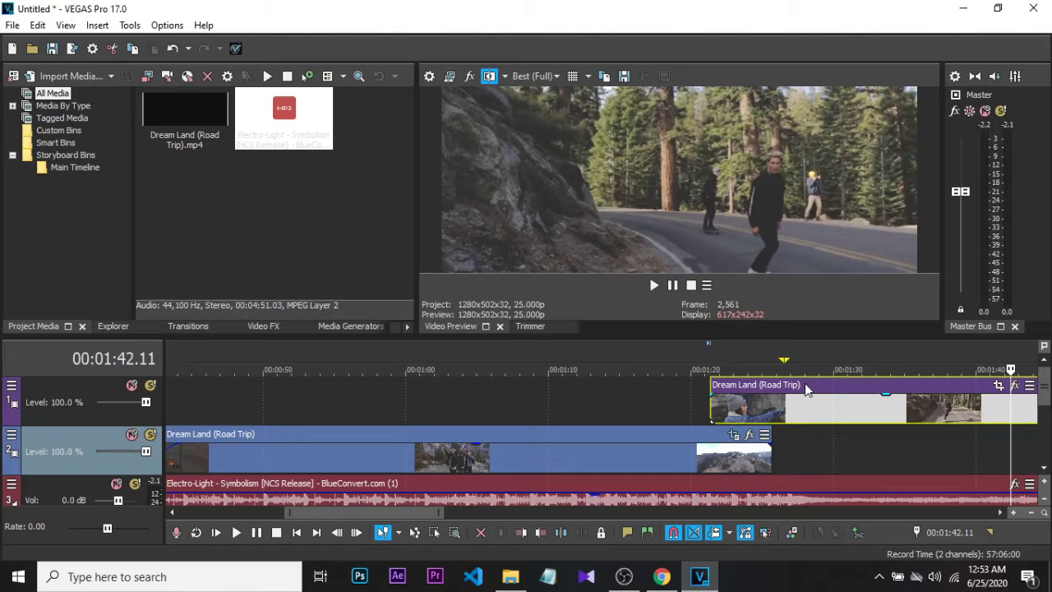
left_click_drag(807, 426, 807, 435)
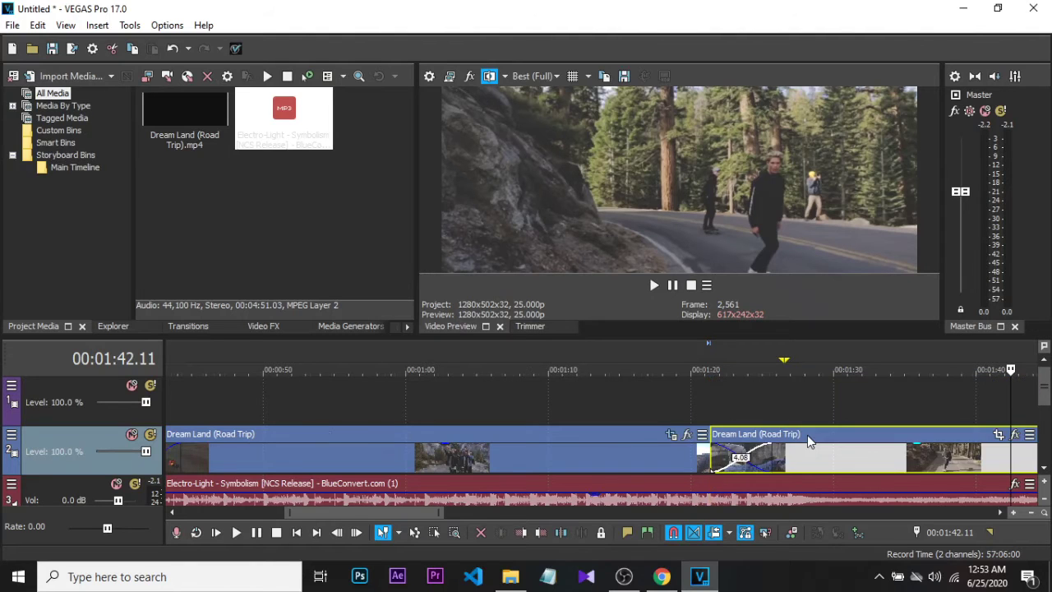
key("backslash")
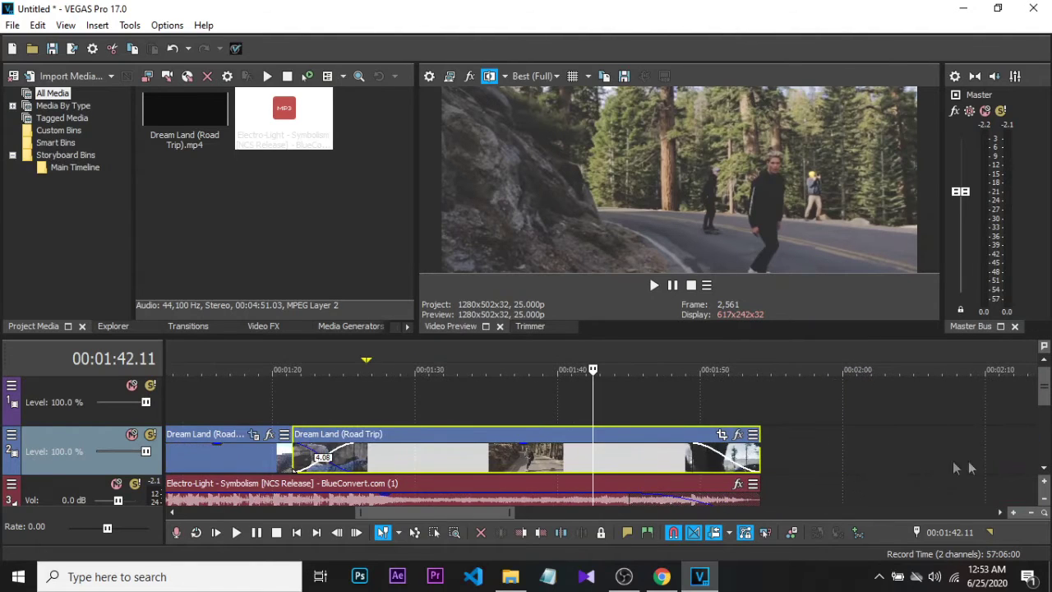
Step: Split the song at 00:01:31.15 and move its second part straight down to the new audio track
left_click(1044, 466)
left_click(1044, 467)
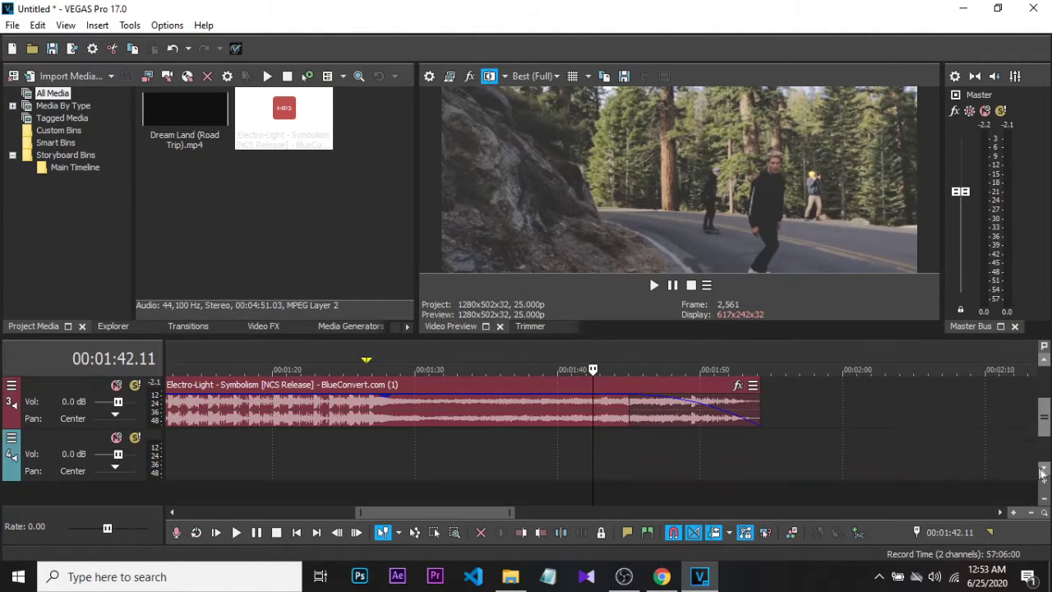
left_click(438, 383)
right_click(438, 383)
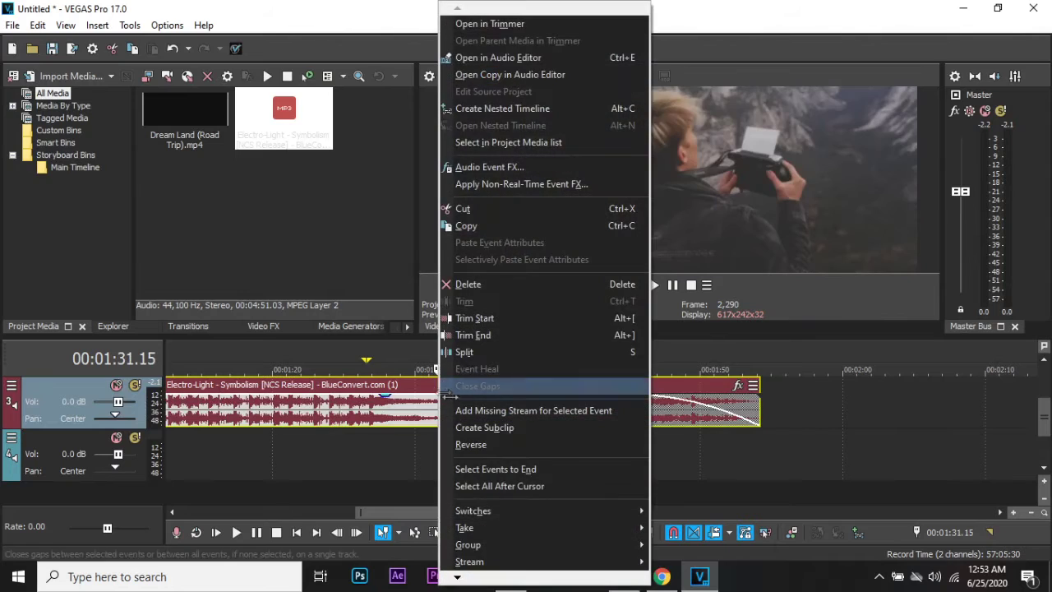
left_click(477, 350)
left_click_drag(481, 422, 488, 465)
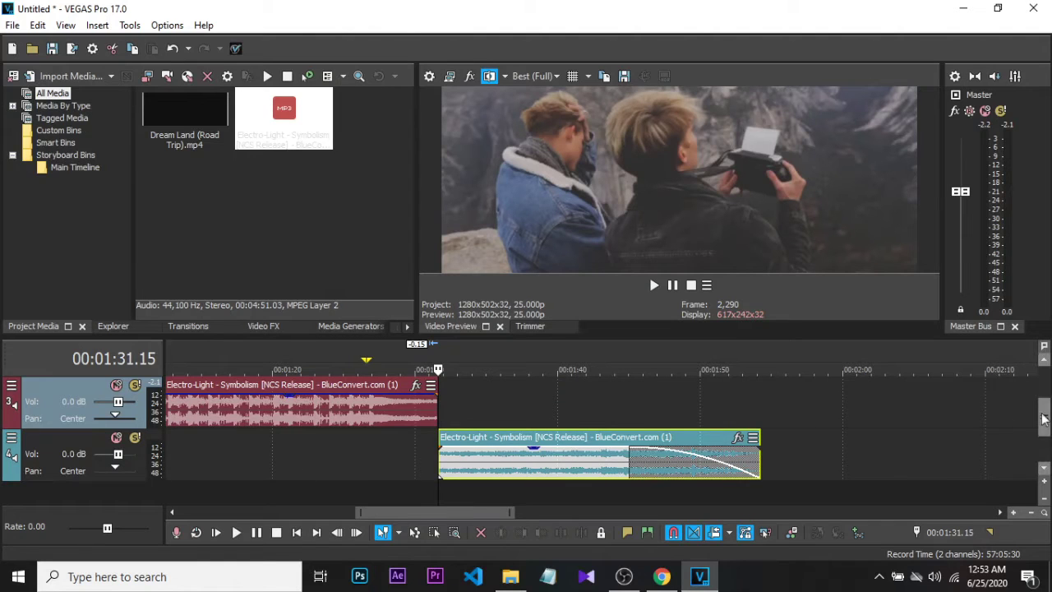
Step: Try lowering the gain of the song's second part to -3.5 dB and restore it to full level
scroll(1044, 419, "up", 1)
scroll(1044, 415, "down", 1)
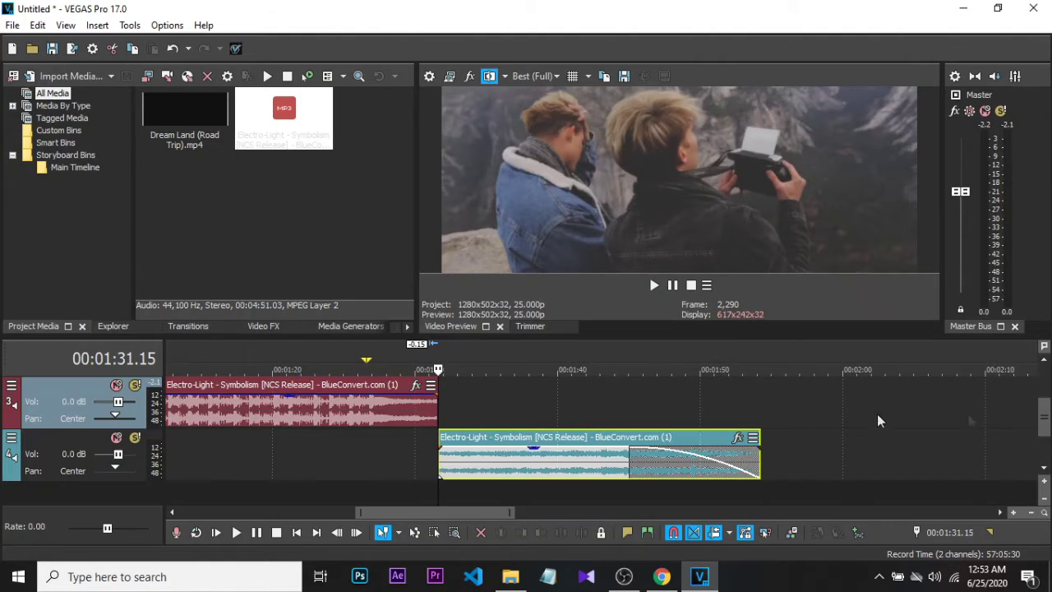
left_click_drag(534, 451, 532, 462)
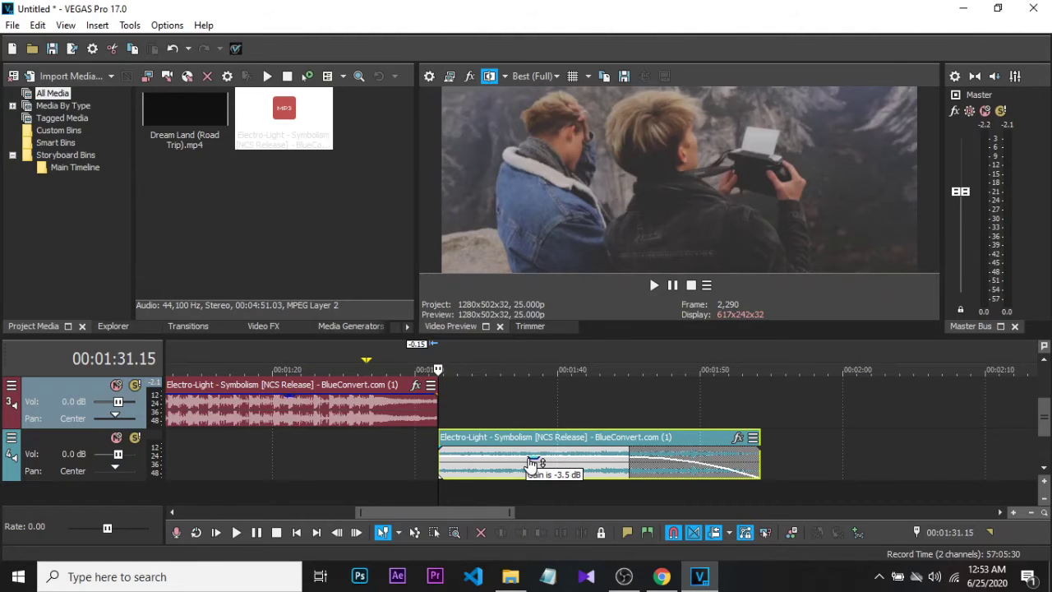
left_click_drag(531, 463, 536, 449)
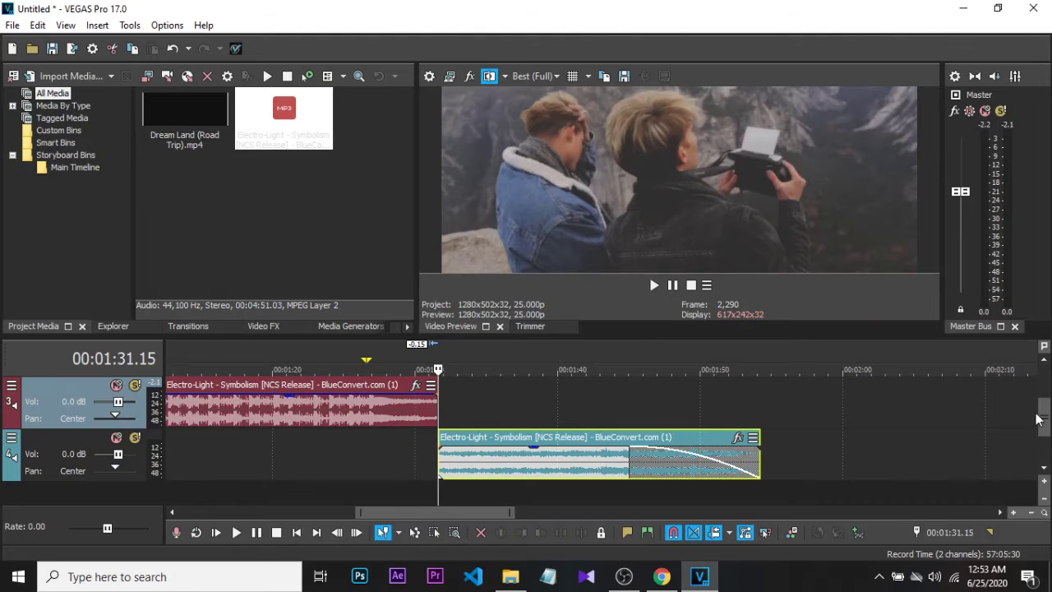
Step: Play the timeline from 00:01:13.16 through the crossfade between the two video clips
scroll(1046, 413, "up", 1)
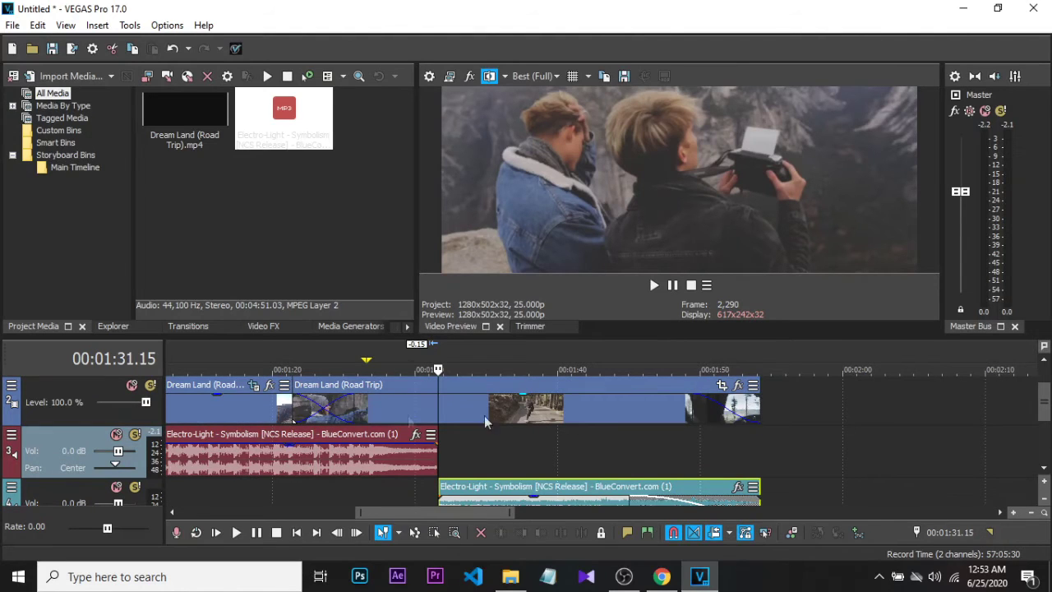
left_click(186, 365)
key("space")
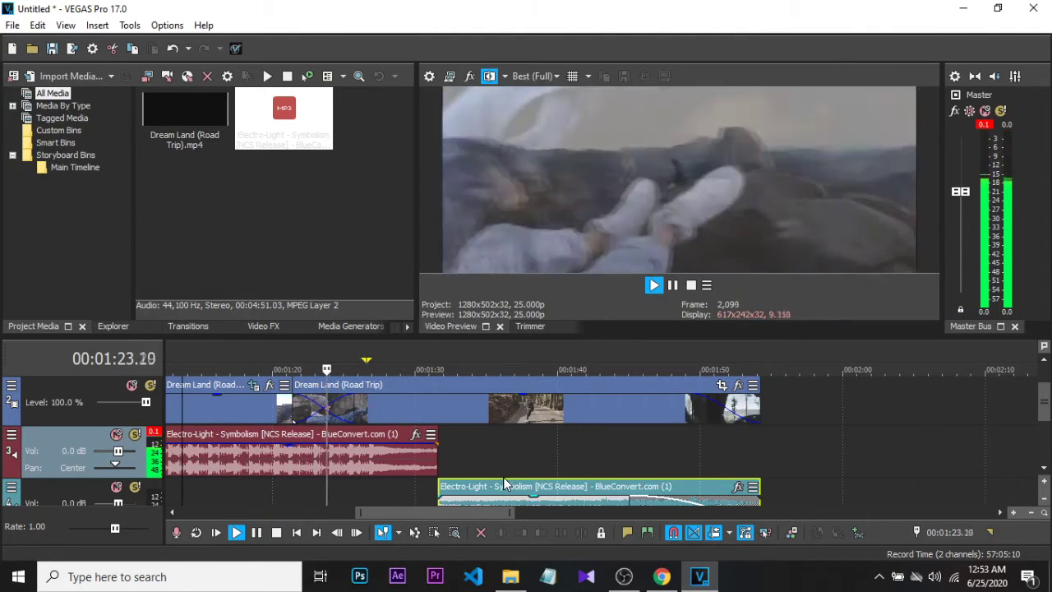
key("space")
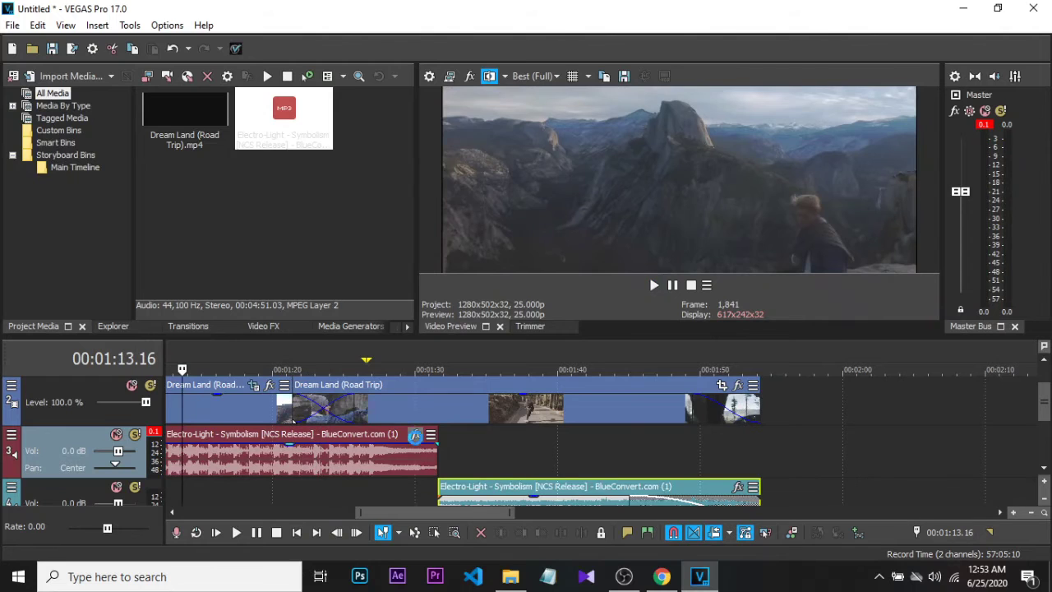
Step: View the available effects for the song's first part and for the second video clip, adding none
left_click(415, 434)
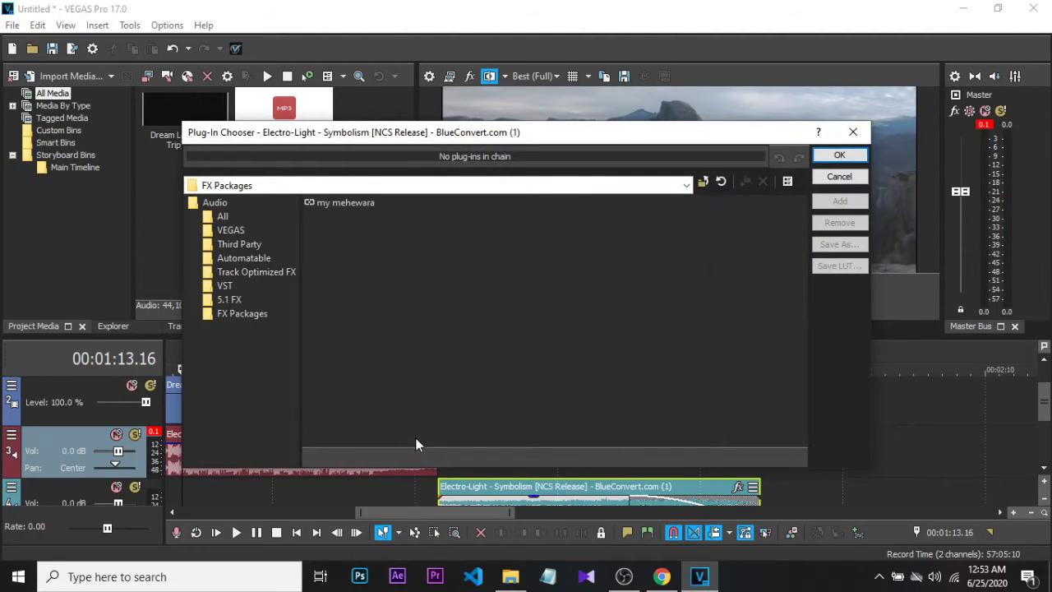
left_click(853, 132)
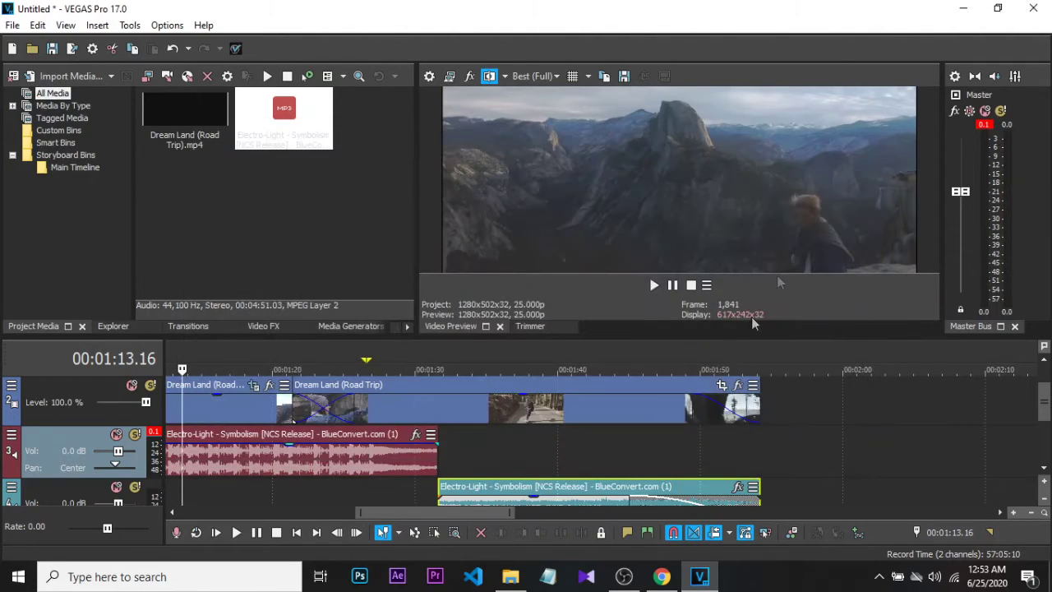
left_click(737, 385)
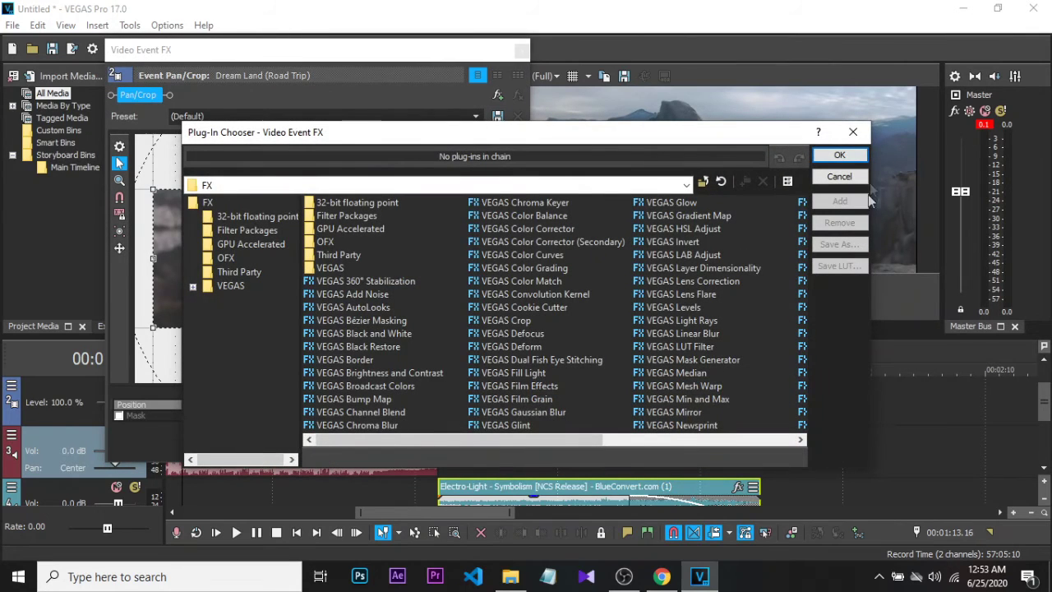
left_click(839, 176)
left_click(521, 50)
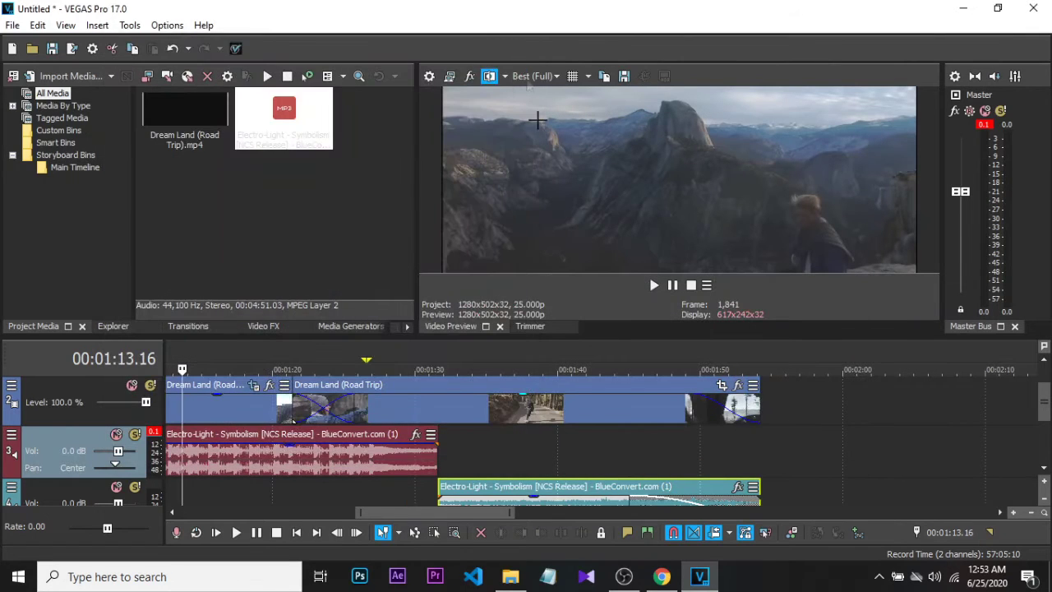
Step: Move the song's second part back up onto the first part's audio track and play the timeline to 00:01:38.14
left_click_drag(555, 485, 567, 434)
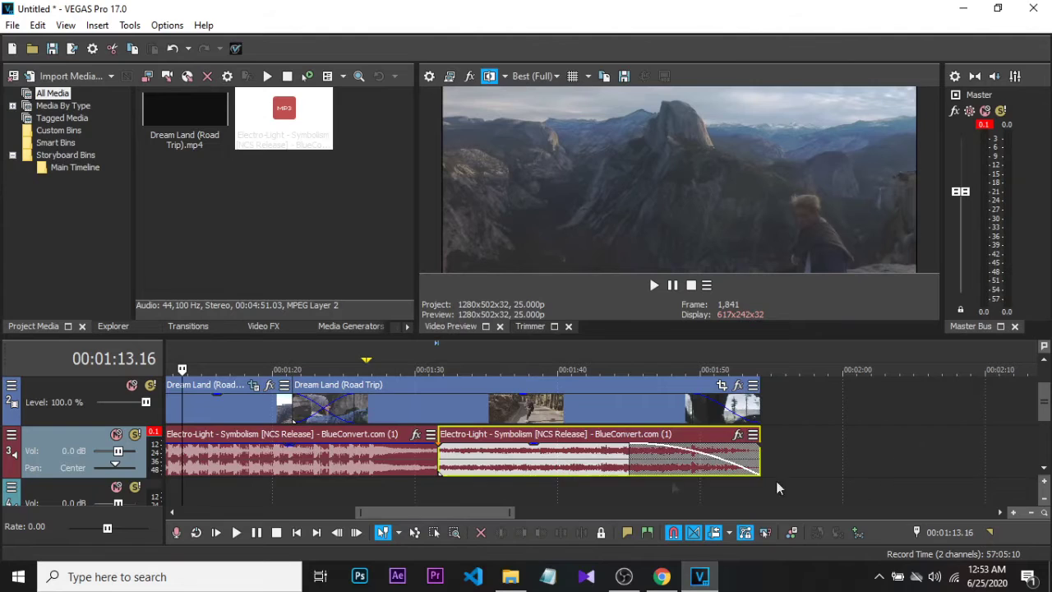
scroll(1046, 402, "up", 1)
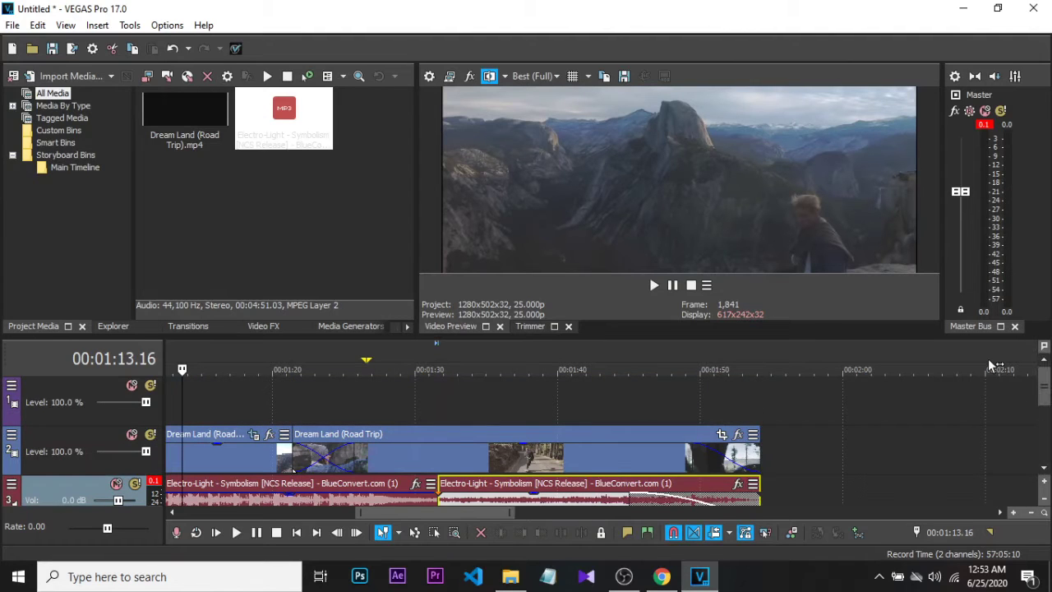
left_click(452, 390)
key("space")
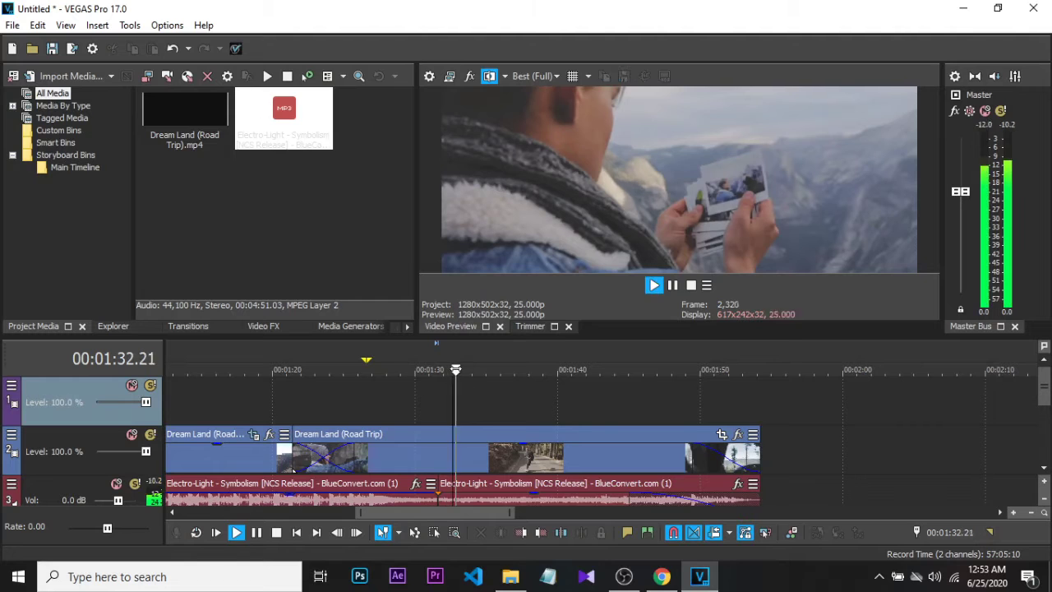
key("Return")
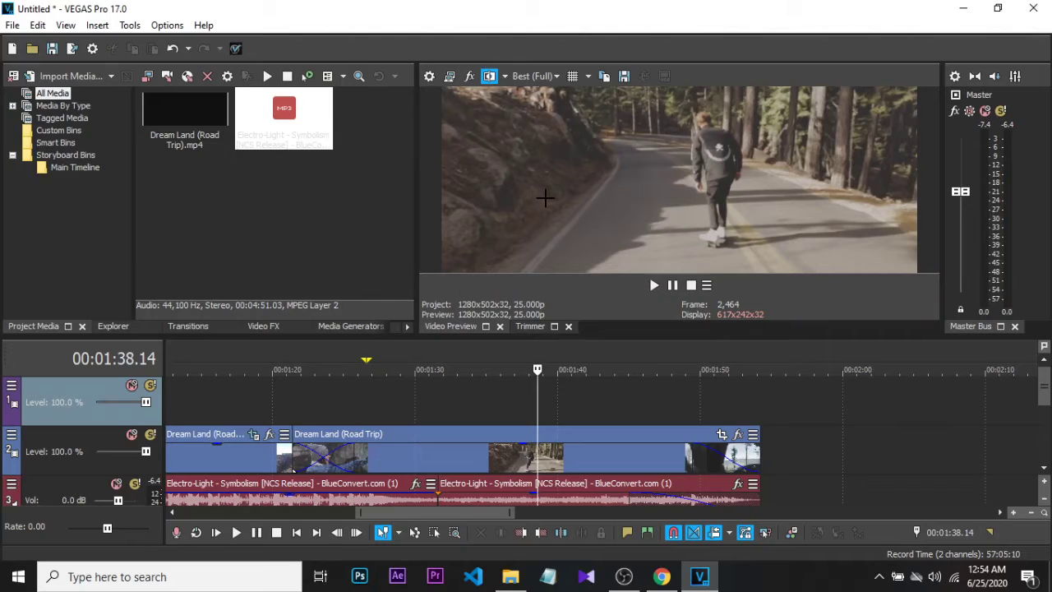
Step: Browse the animated presets of the Titles & Text media generator in a widened preset list
left_click(342, 328)
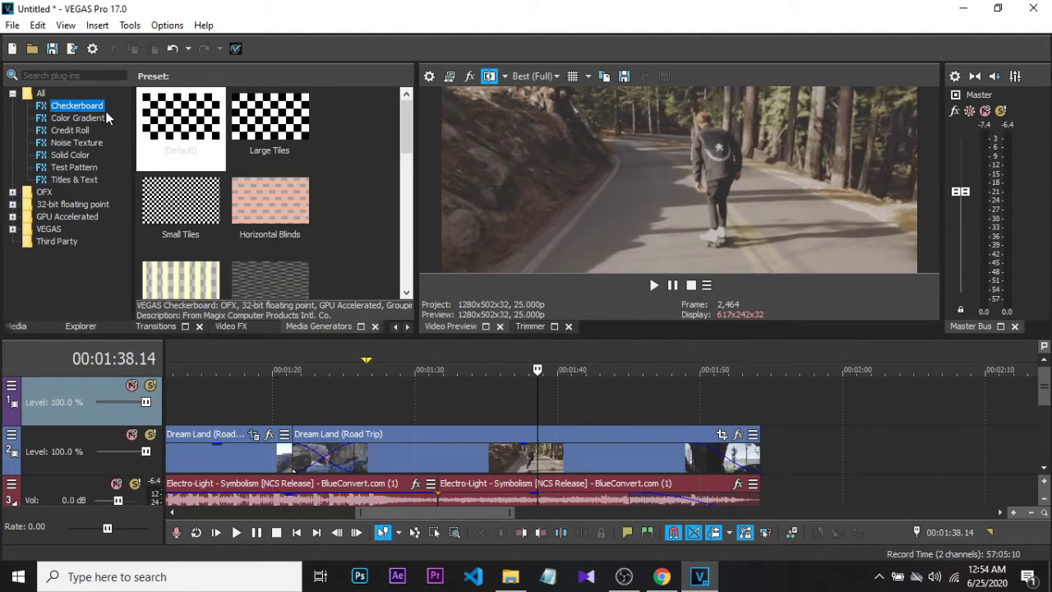
left_click(69, 180)
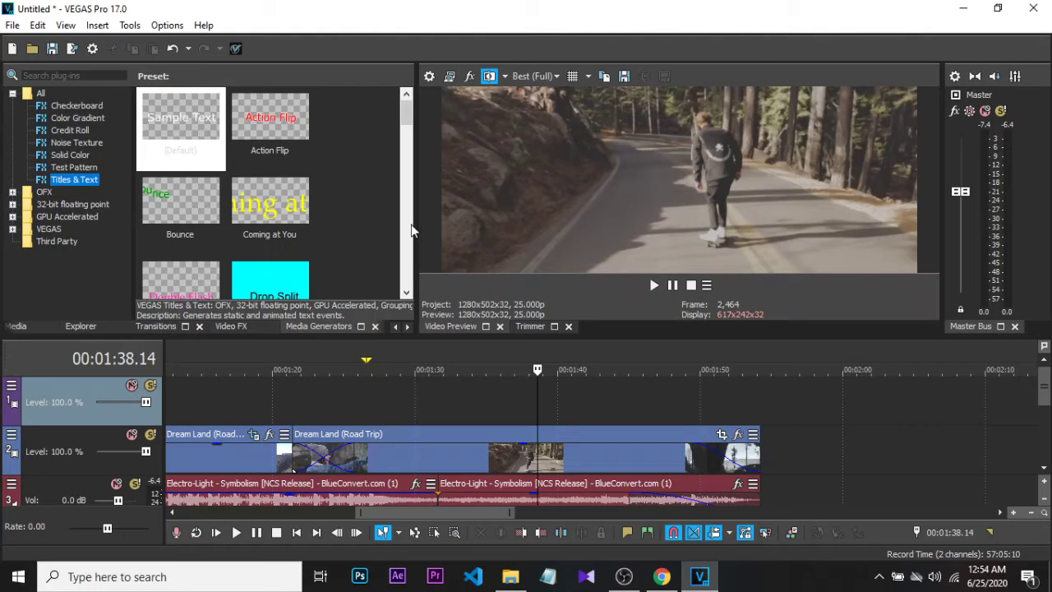
left_click_drag(413, 230, 485, 229)
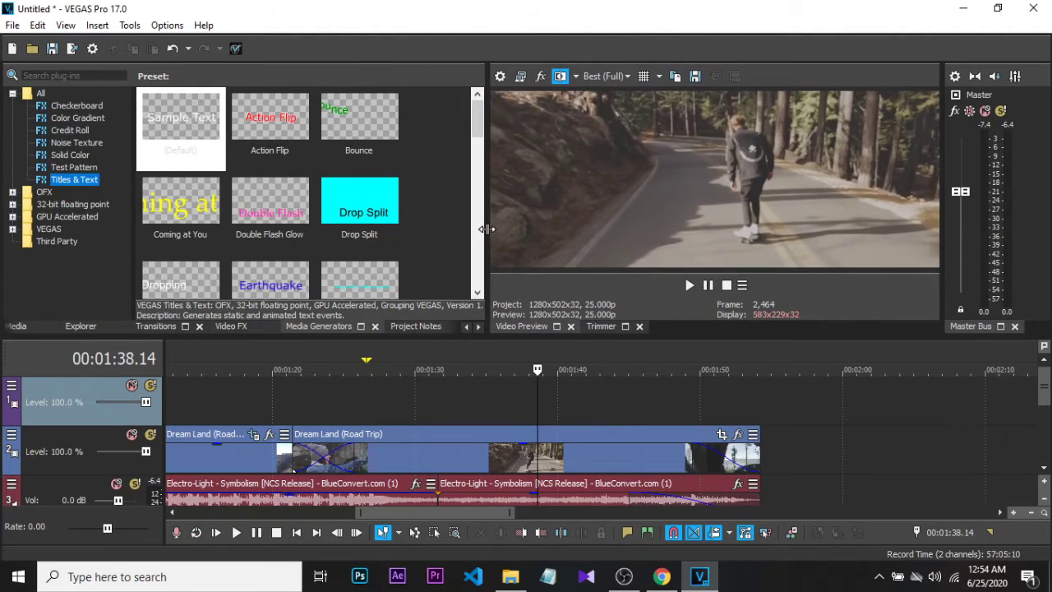
scroll(354, 235, "down", 6)
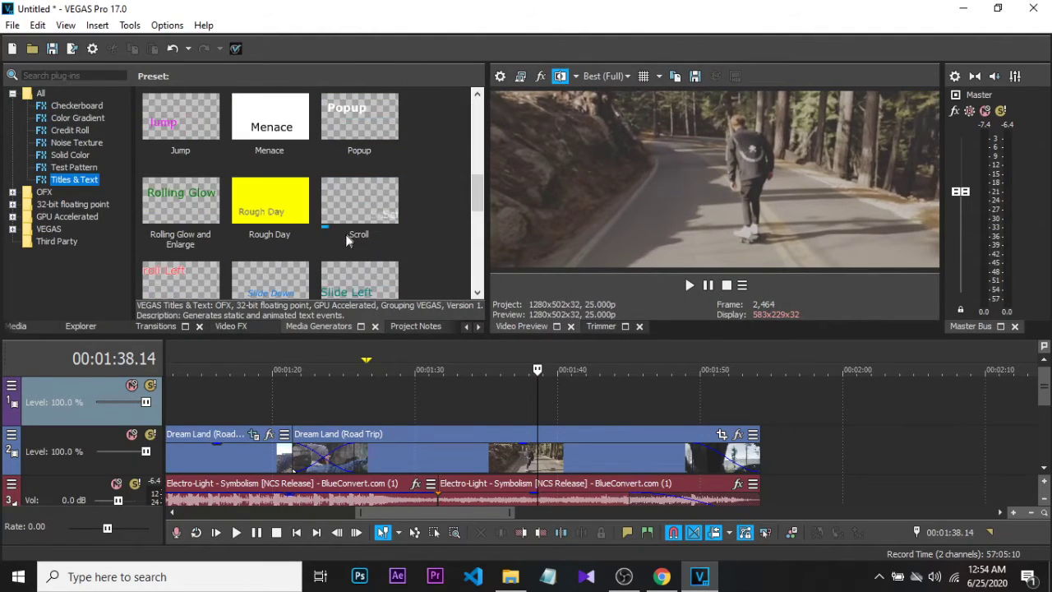
scroll(339, 246, "down", 2)
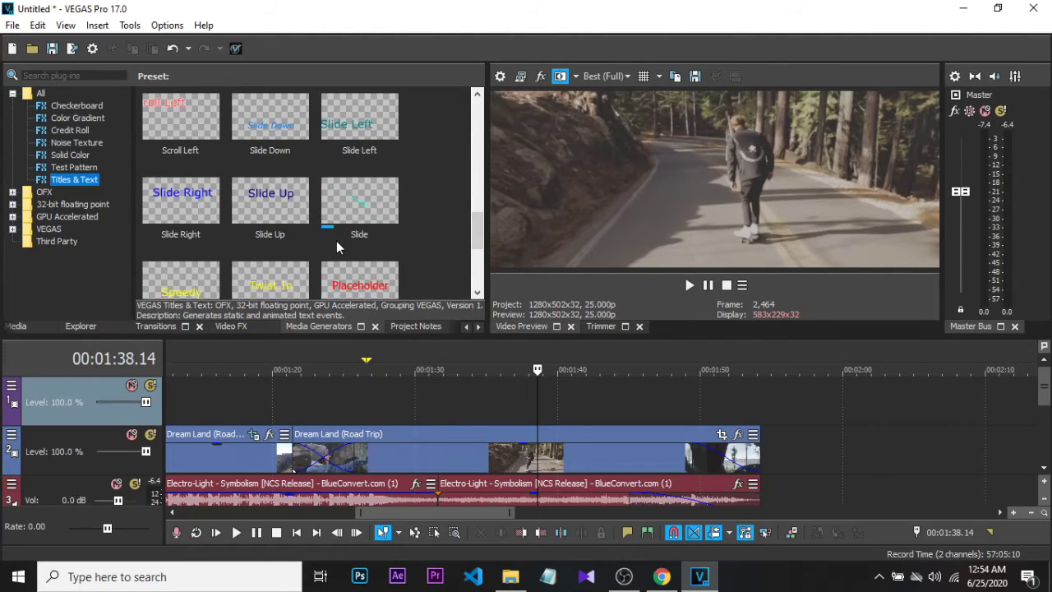
scroll(336, 247, "down", 1)
scroll(335, 247, "up", 2)
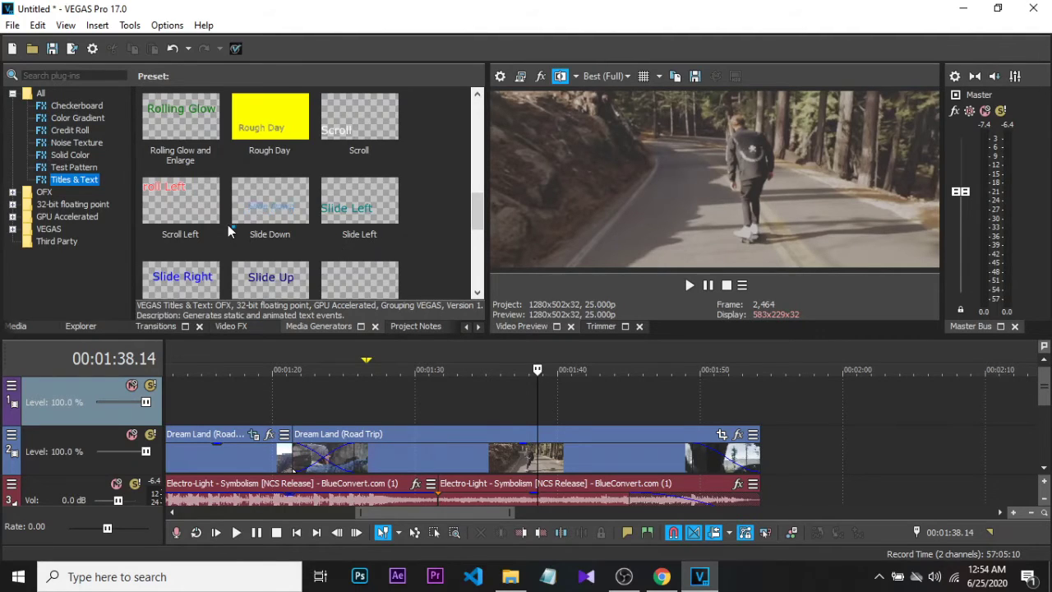
scroll(329, 238, "up", 1)
scroll(183, 145, "up", 2)
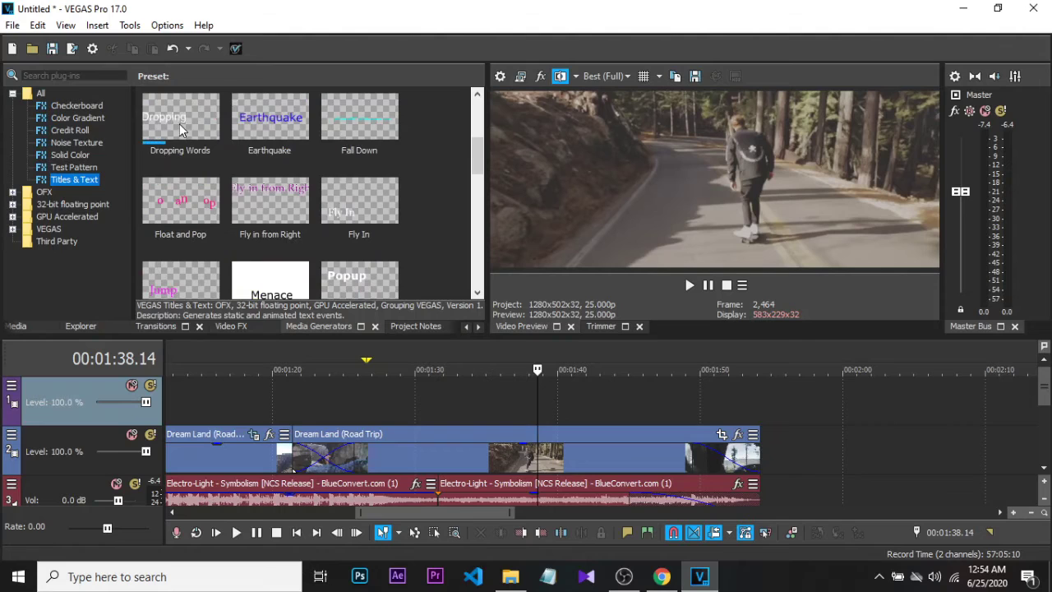
scroll(182, 145, "up", 2)
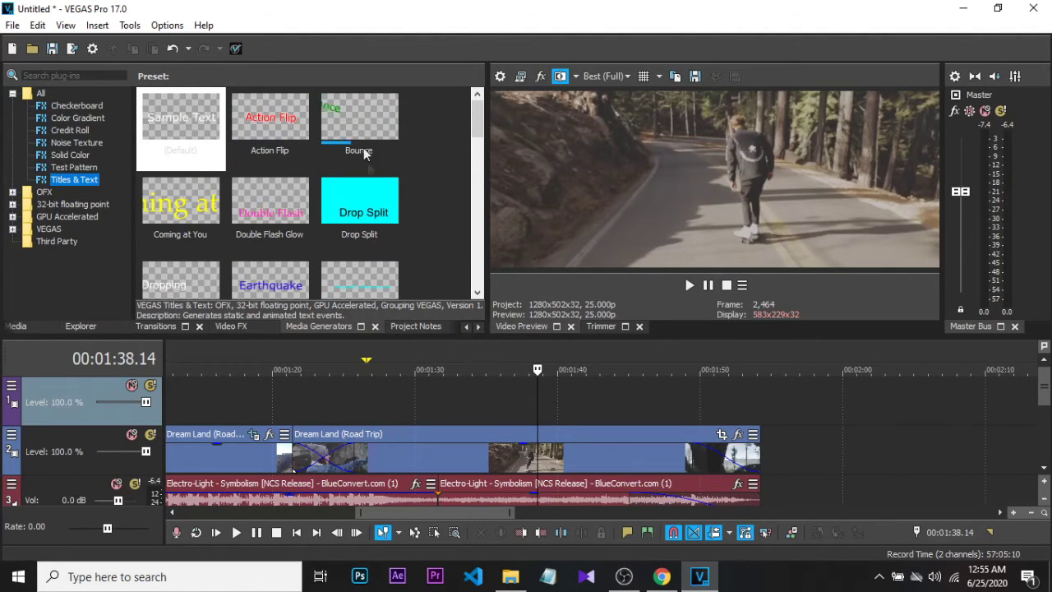
scroll(358, 207, "down", 5)
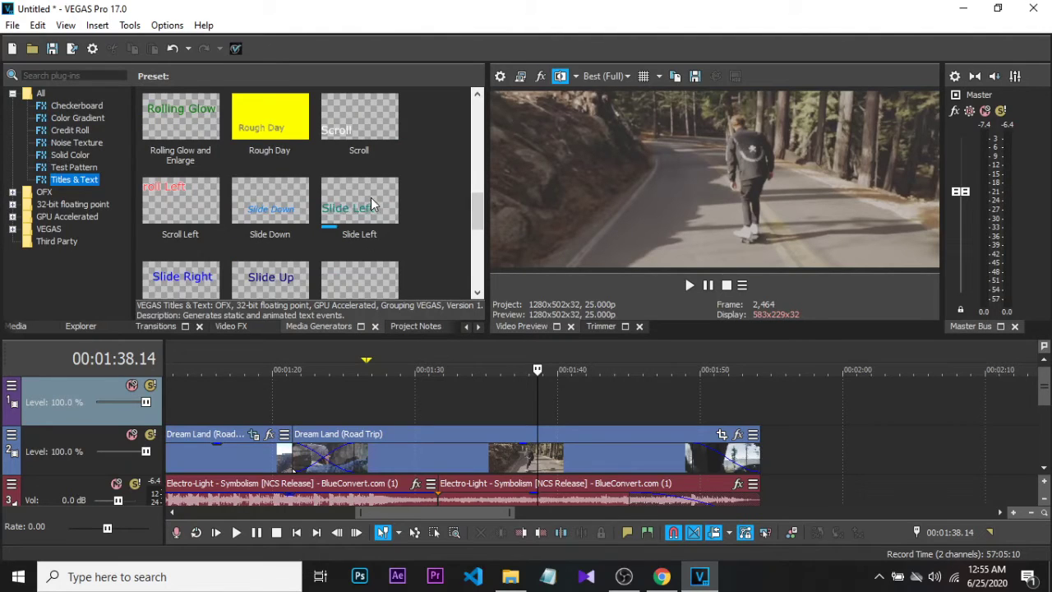
Step: Add a Slide Left title on the empty video track above the second clip and view it at 00:01:39.06 with its settings enlarged
mouse_move(372, 205)
left_mouse_down()
mouse_move(394, 257)
mouse_move(384, 213)
left_mouse_up()
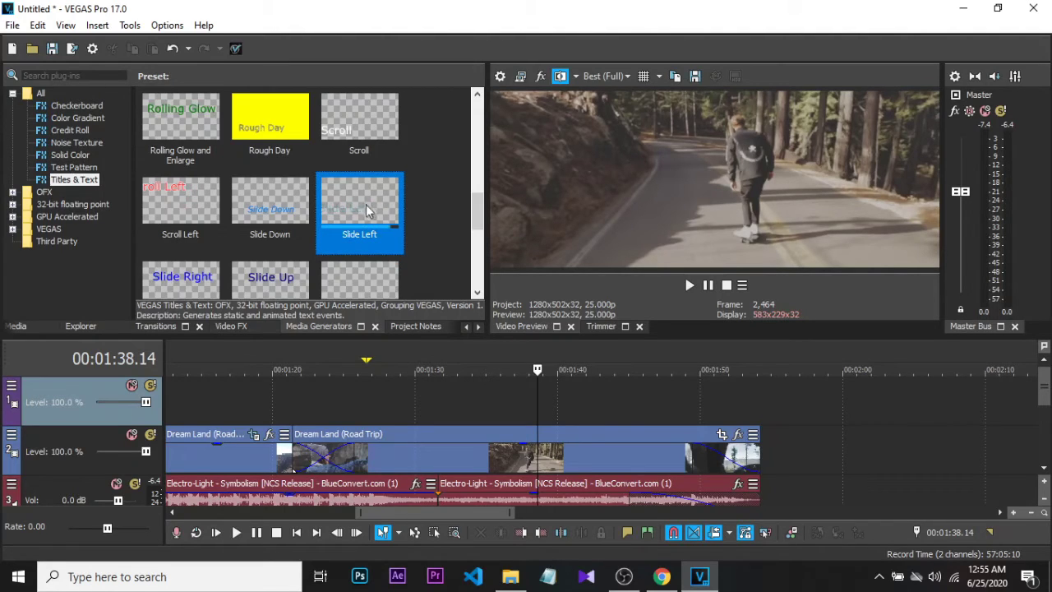
left_click_drag(361, 207, 500, 421)
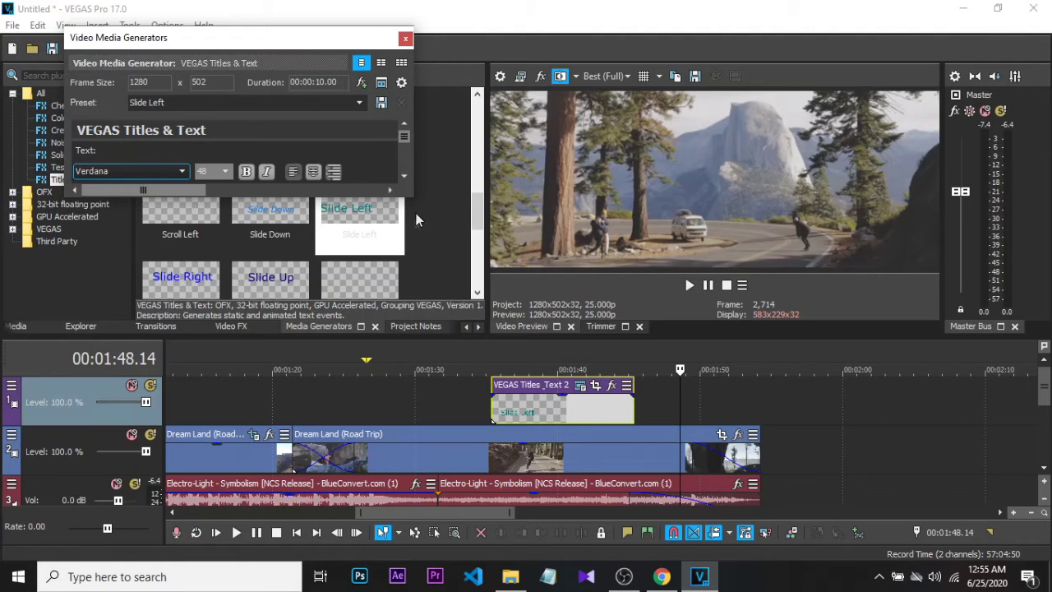
left_click_drag(413, 199, 484, 384)
left_click_drag(309, 51, 278, 50)
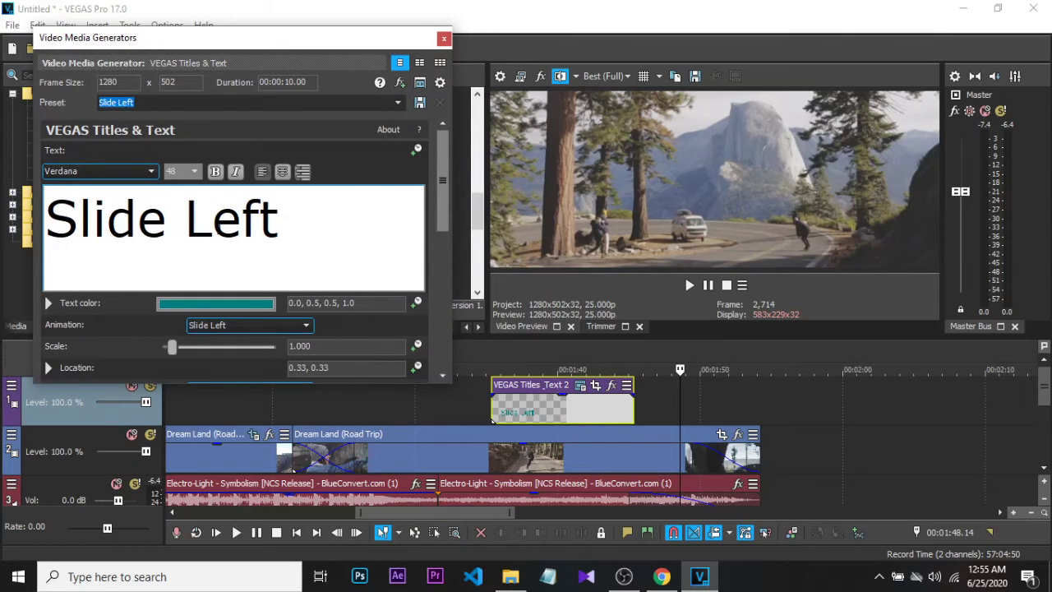
left_click(549, 379)
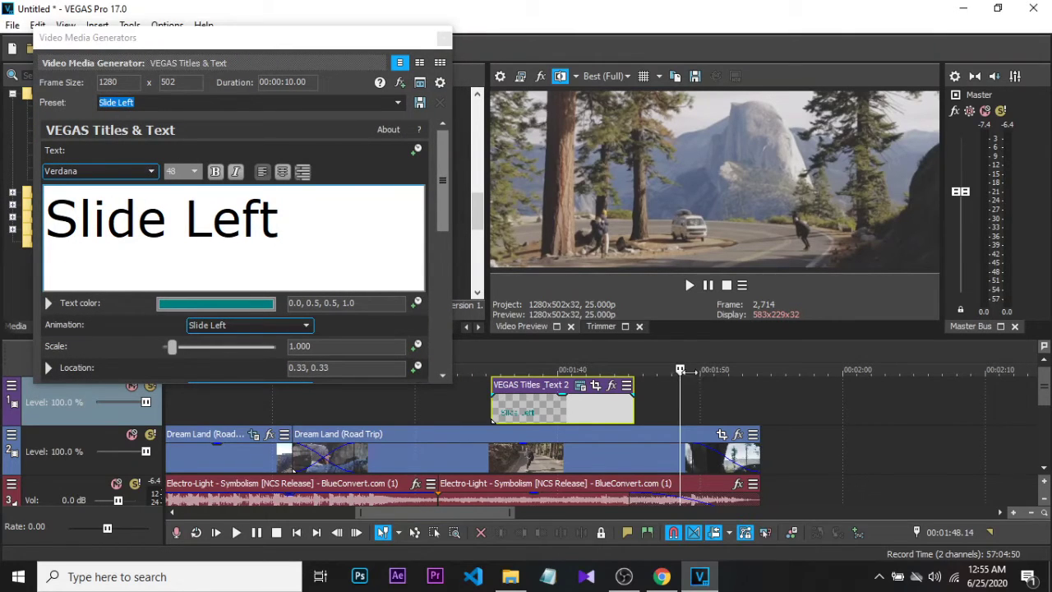
left_click(548, 378)
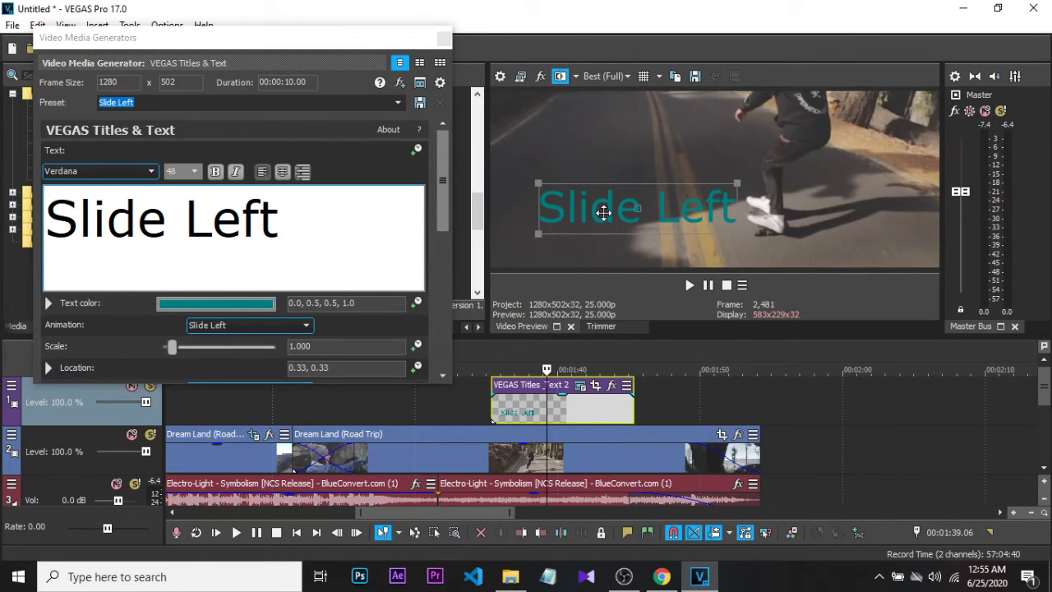
Step: Replace the title's placeholder text with "Traval Volg"
left_click(288, 233)
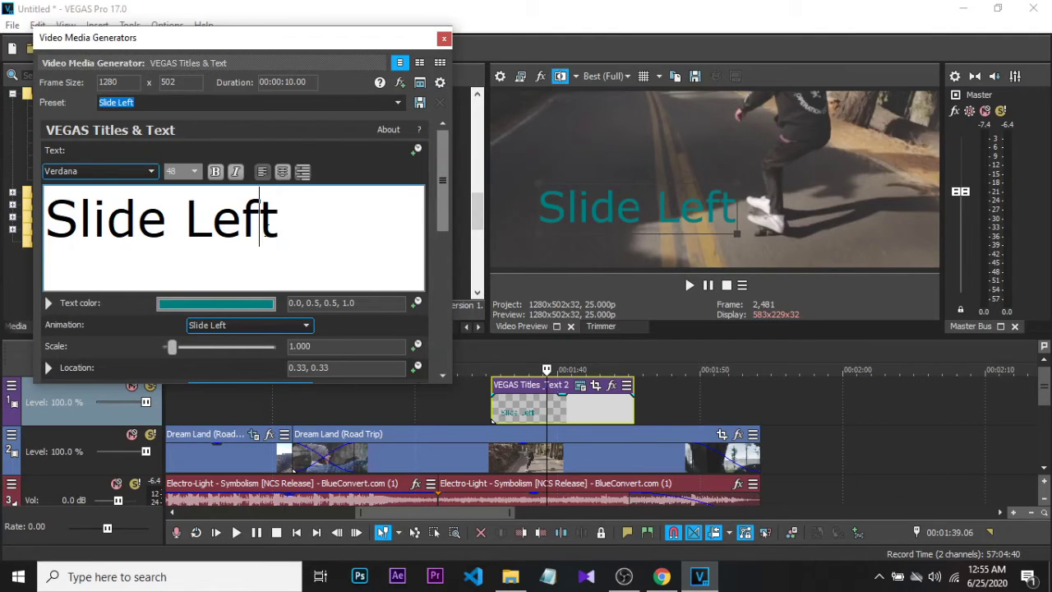
left_click_drag(282, 226, 99, 226)
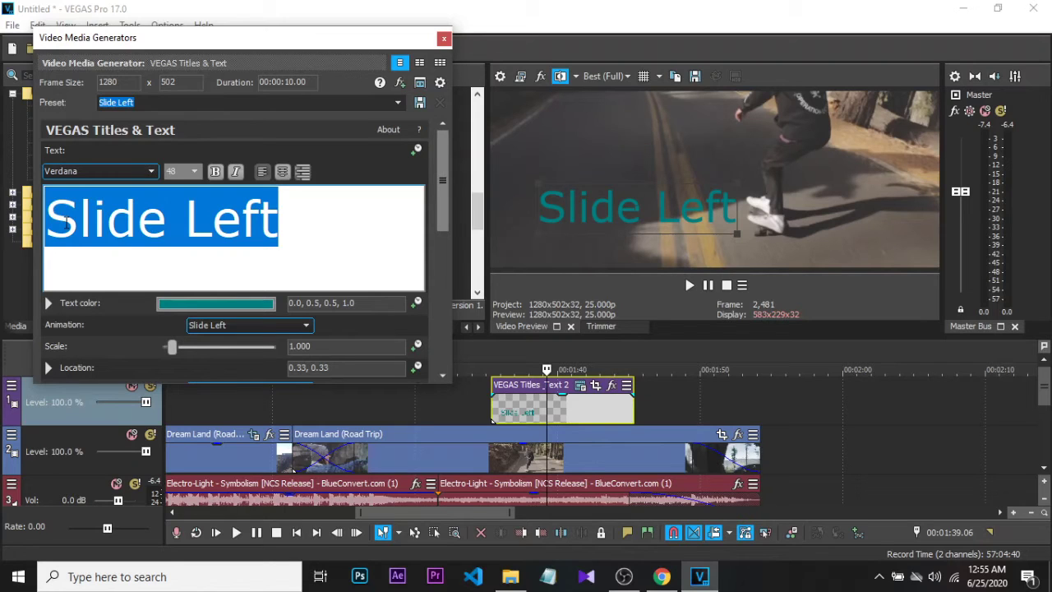
type("Traval ")
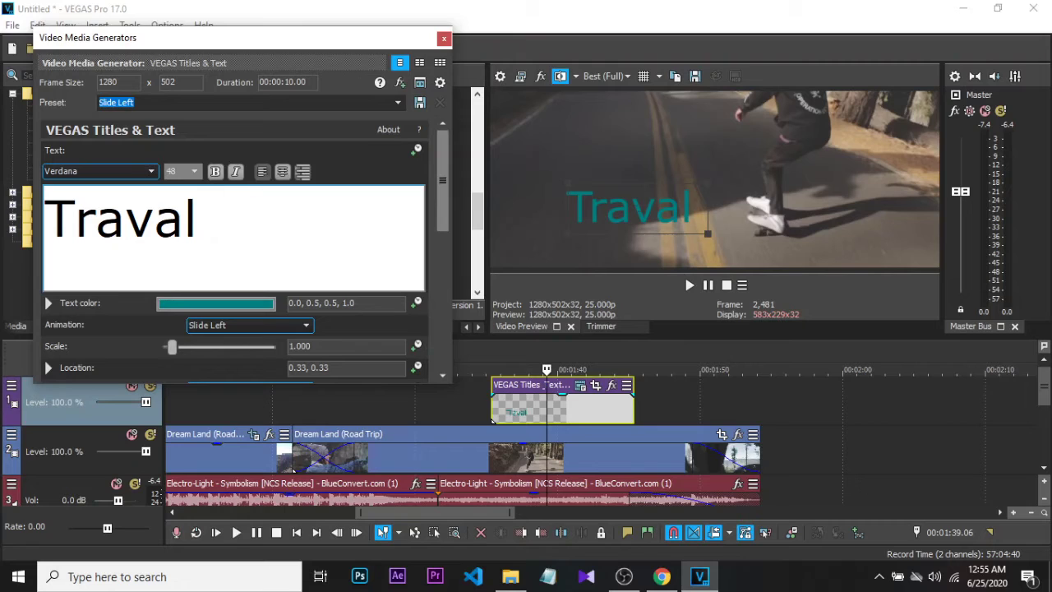
type("Volg")
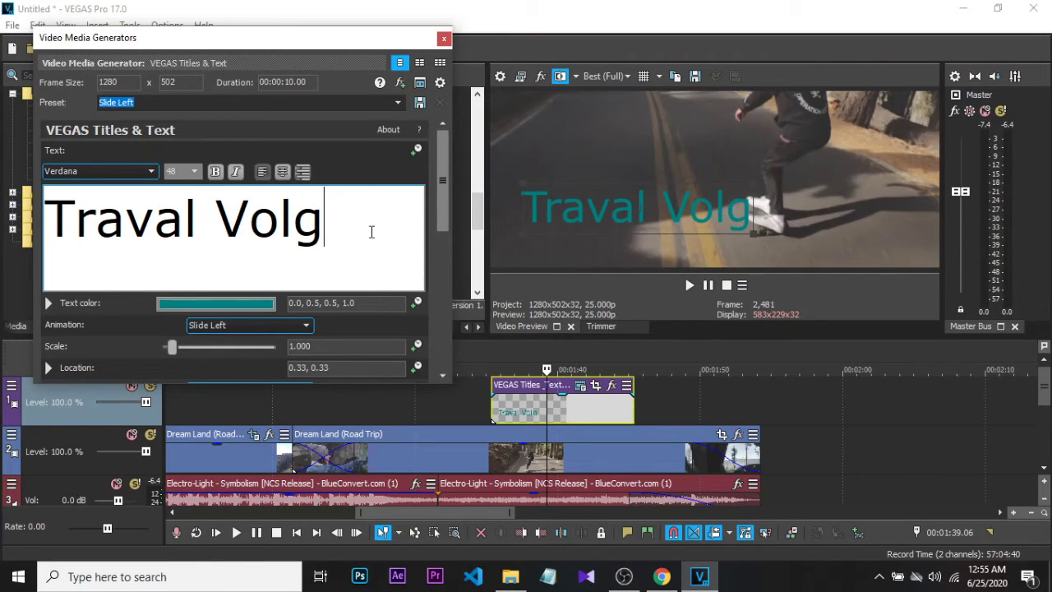
Step: Set the whole title text to the Ceviche One font with a near-white color of 1.0, 0.97, 0.97, 1.0
left_click_drag(356, 223, 47, 220)
left_click(92, 171)
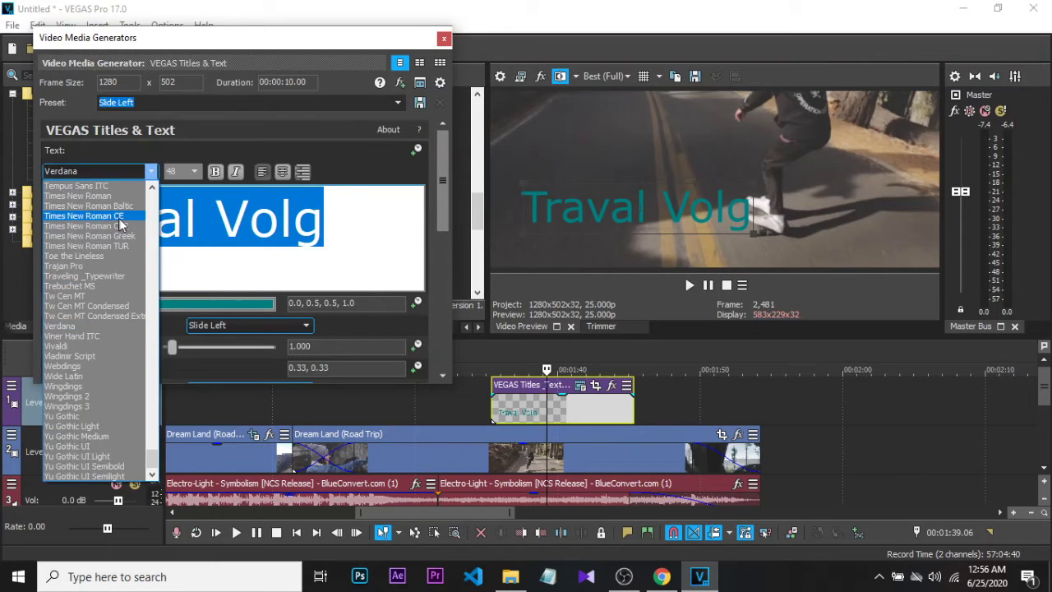
left_click(120, 189)
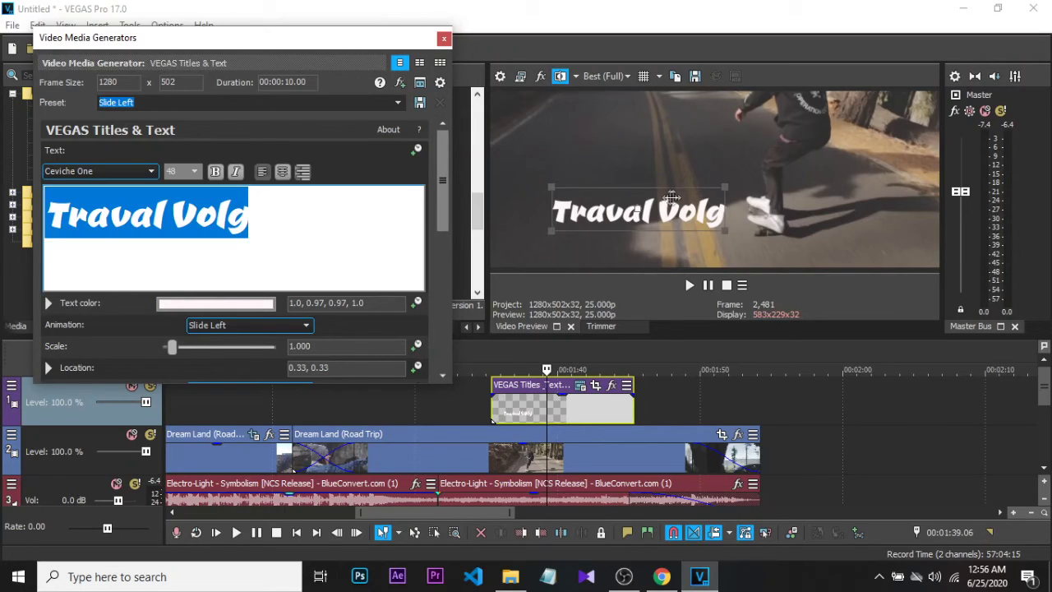
Step: Keep the title's near-white text color and change its animation to Slide Right
left_click(250, 304)
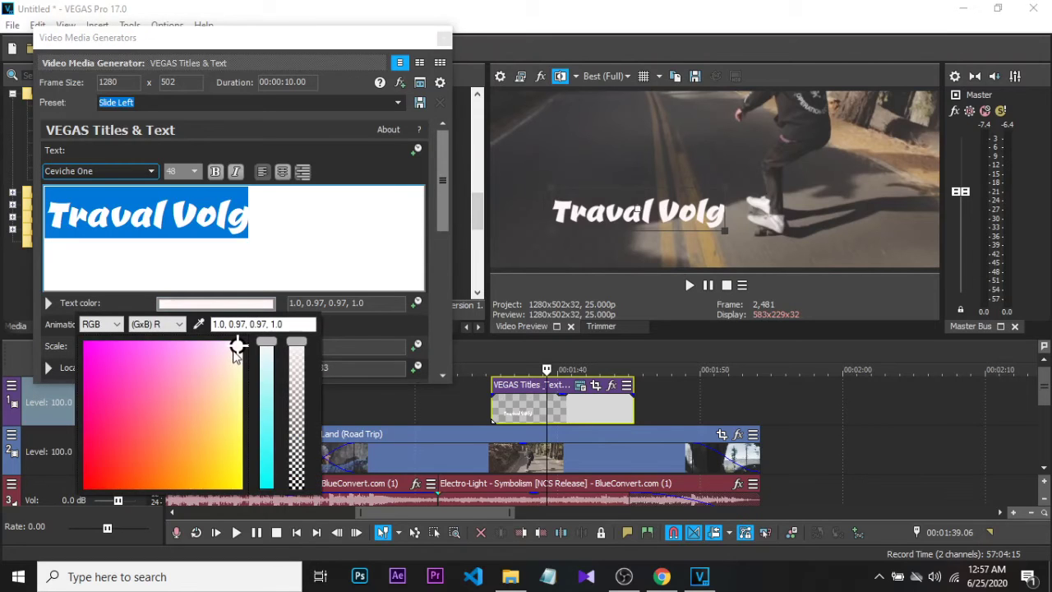
left_click(242, 306)
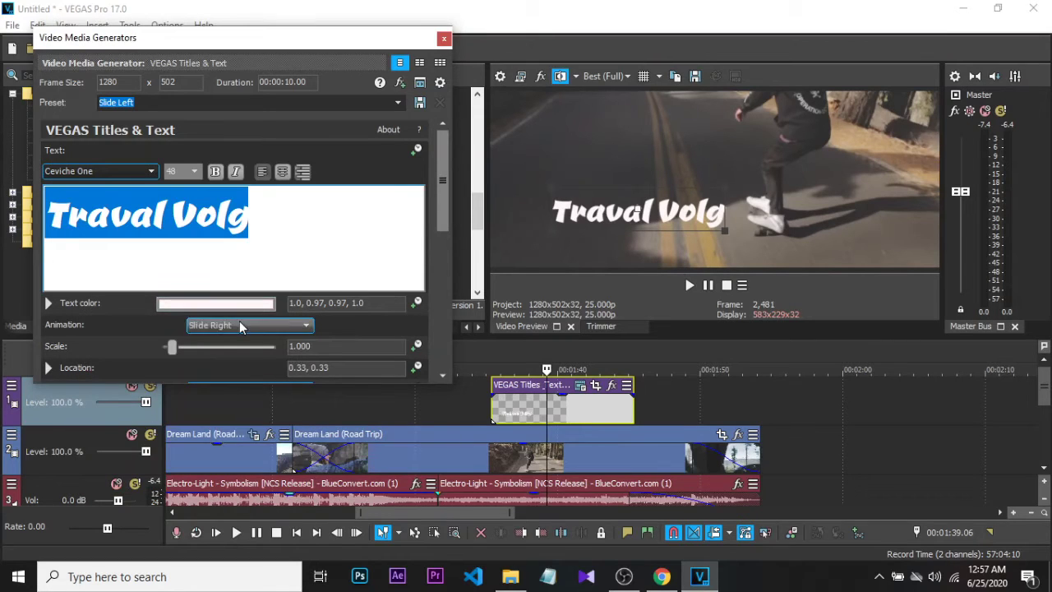
scroll(243, 327, "down", 1)
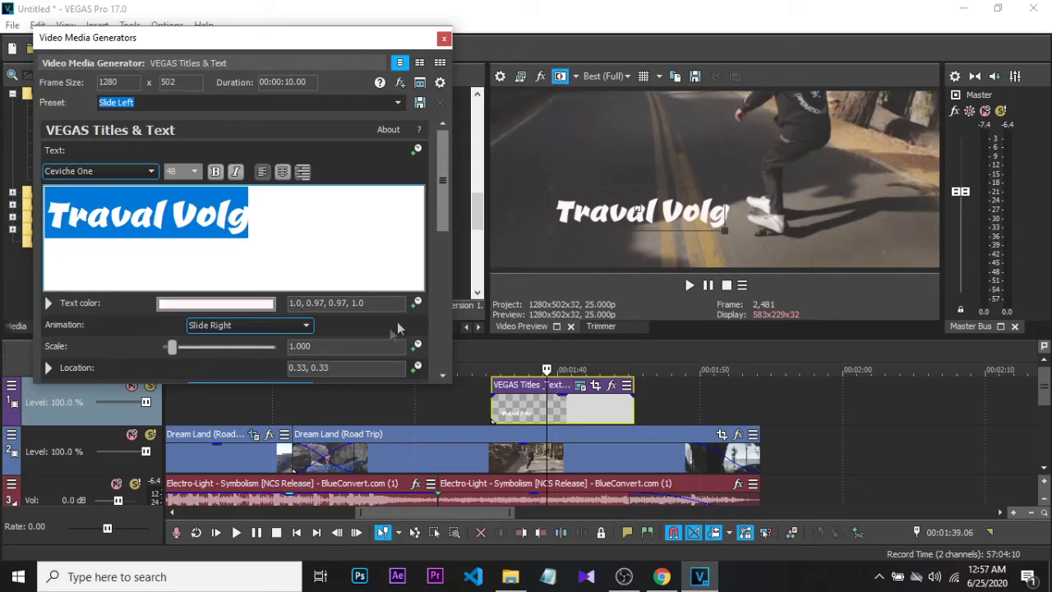
Step: Make the title text bold without italics and move the title to about location 0.24, 0.61 in the frame
left_click(192, 178)
left_click(218, 176)
left_click(236, 175)
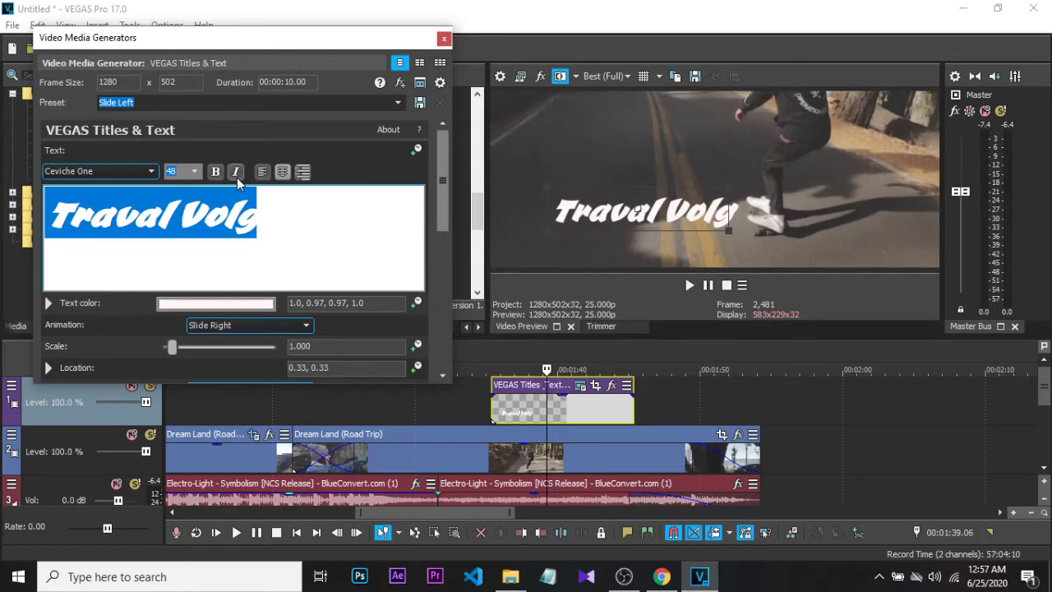
left_click(237, 179)
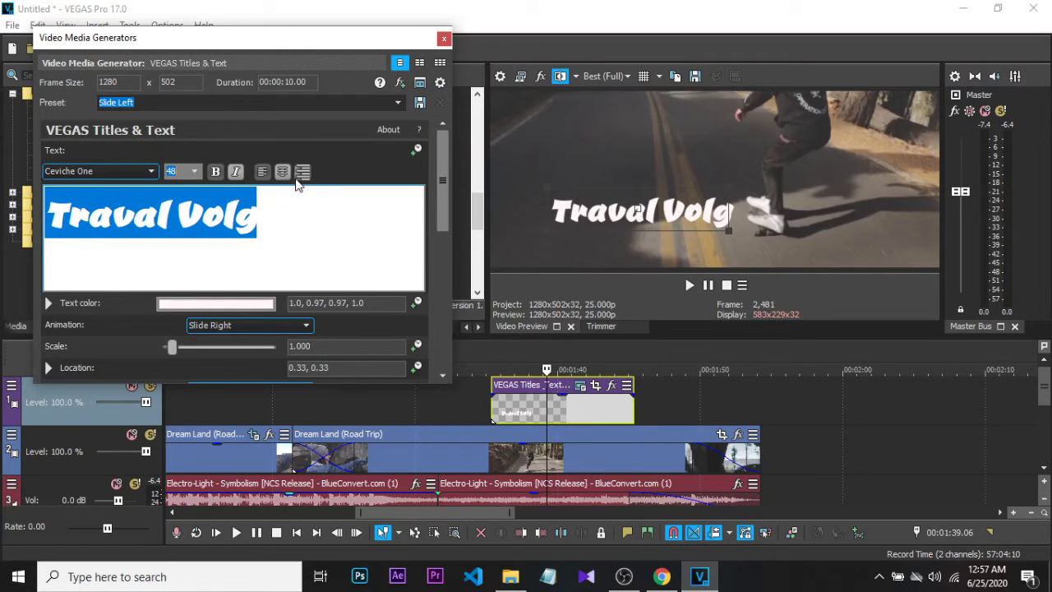
left_click_drag(690, 215, 660, 159)
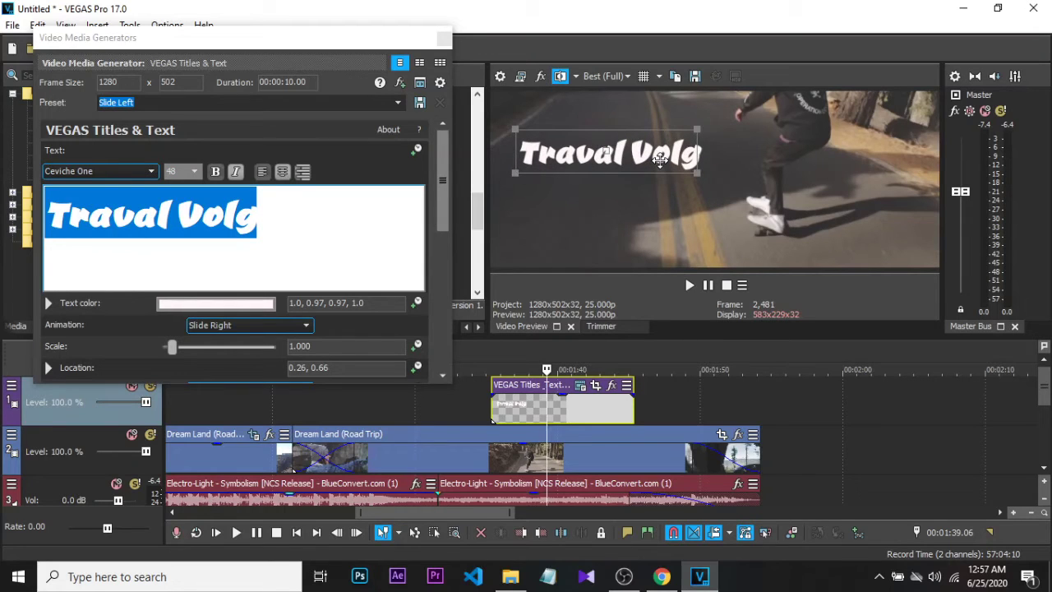
mouse_move(687, 165)
left_mouse_down()
mouse_move(714, 188)
mouse_move(684, 171)
left_mouse_up()
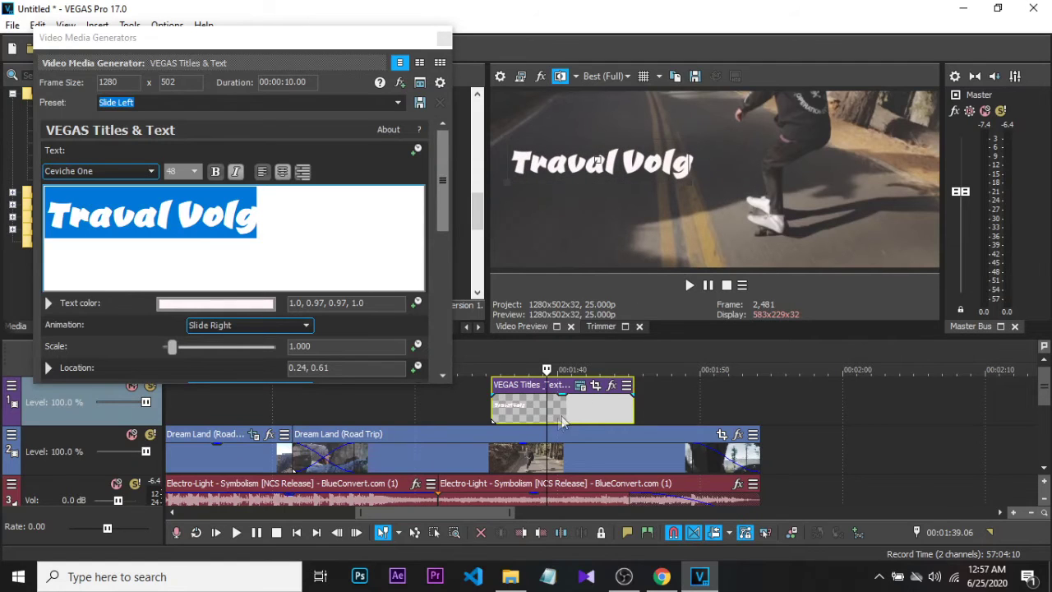
Step: Mute the Electro-Light music track and play the timeline from the start of the title
left_click(491, 370)
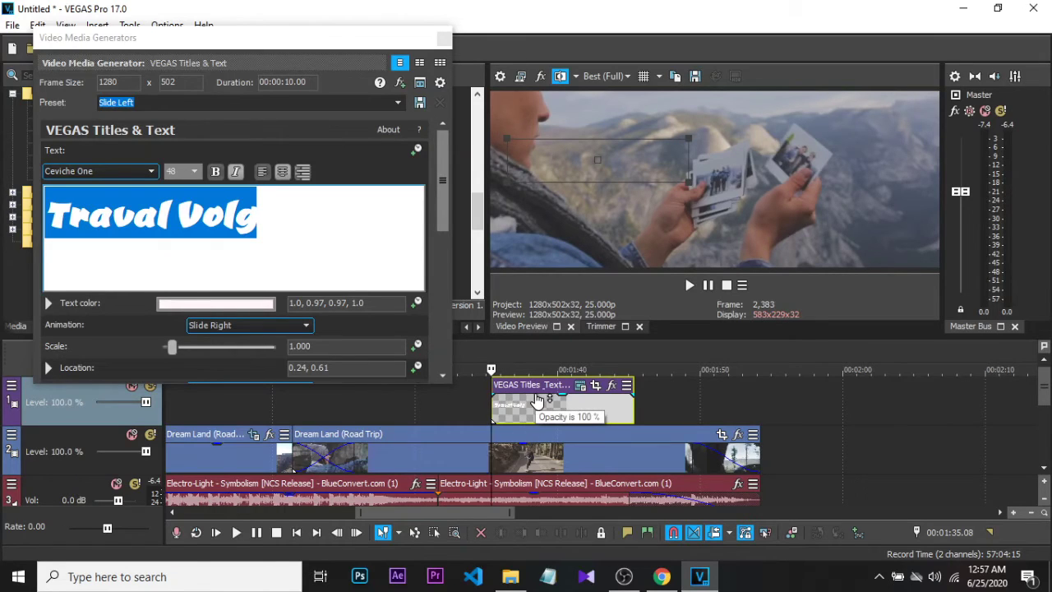
key("space")
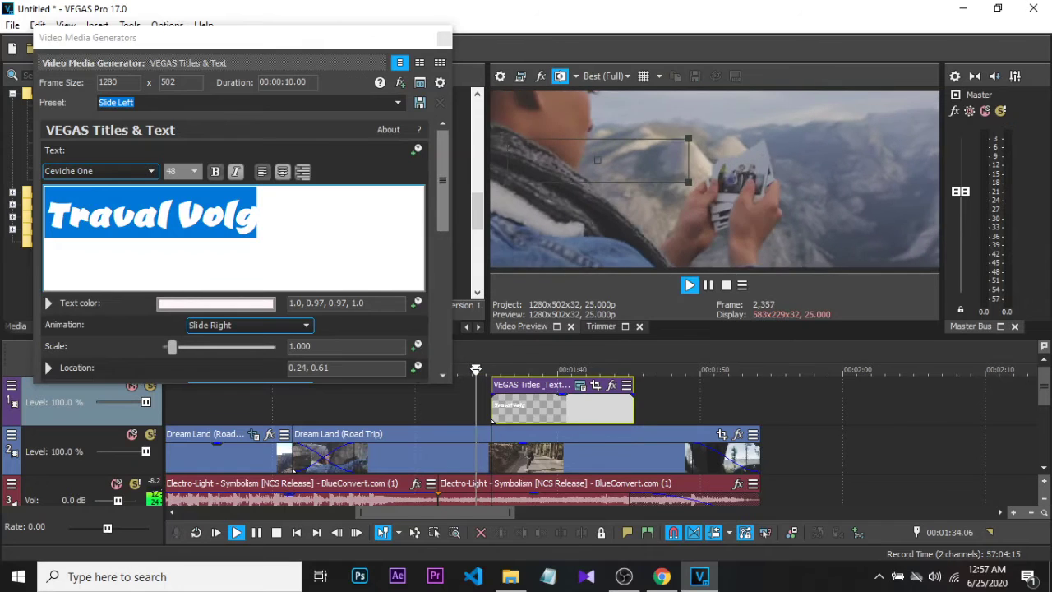
key("space")
left_click(116, 483)
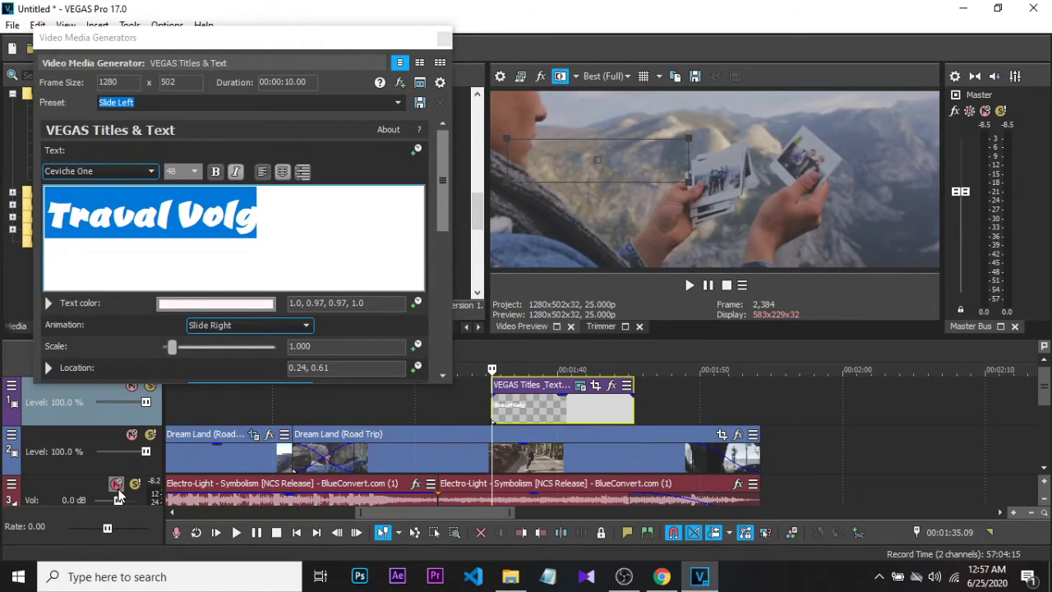
key("space")
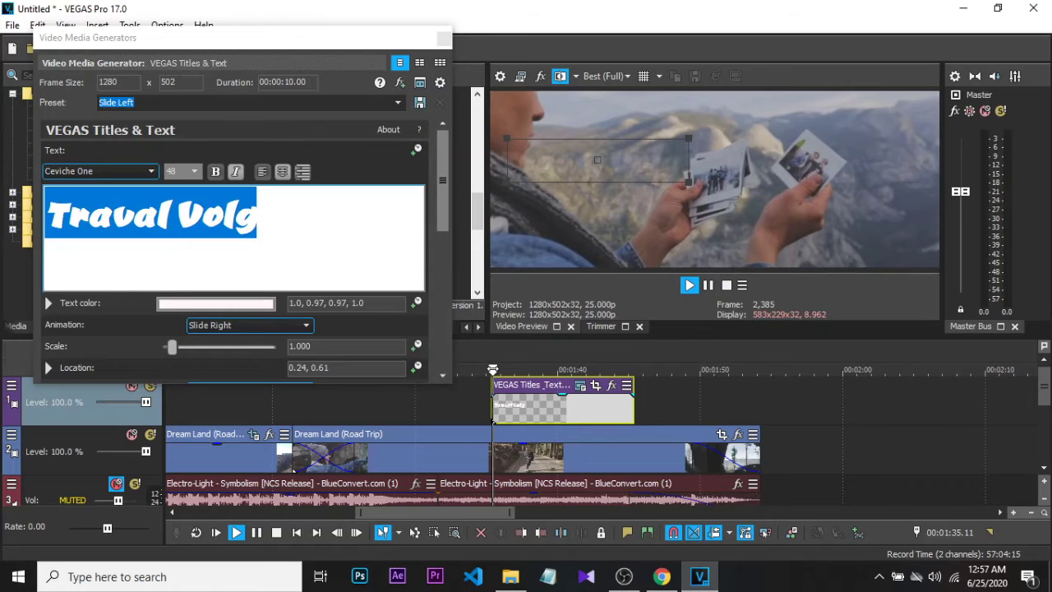
Step: Shift the title event later on its track to start at about 00:01:37, play it back, and close its generator settings
left_click_drag(521, 386, 532, 385)
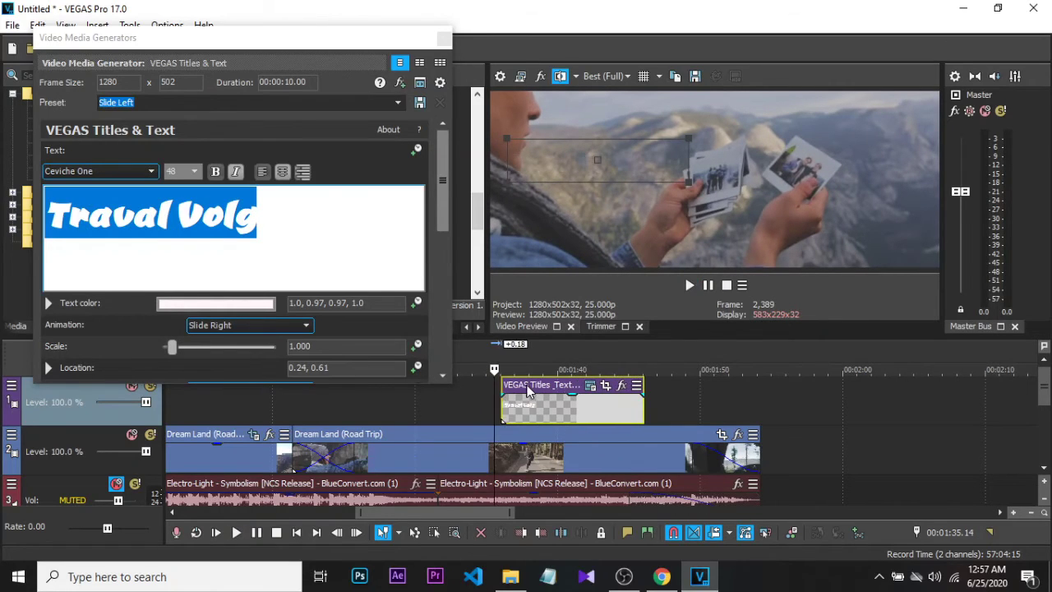
key("space")
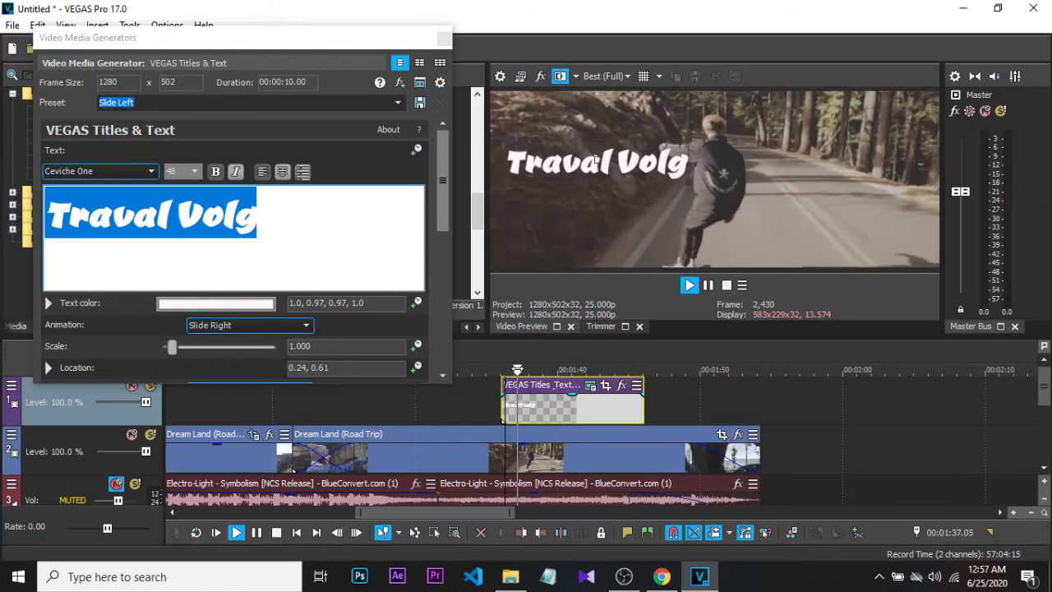
key("space")
left_click_drag(536, 386, 551, 388)
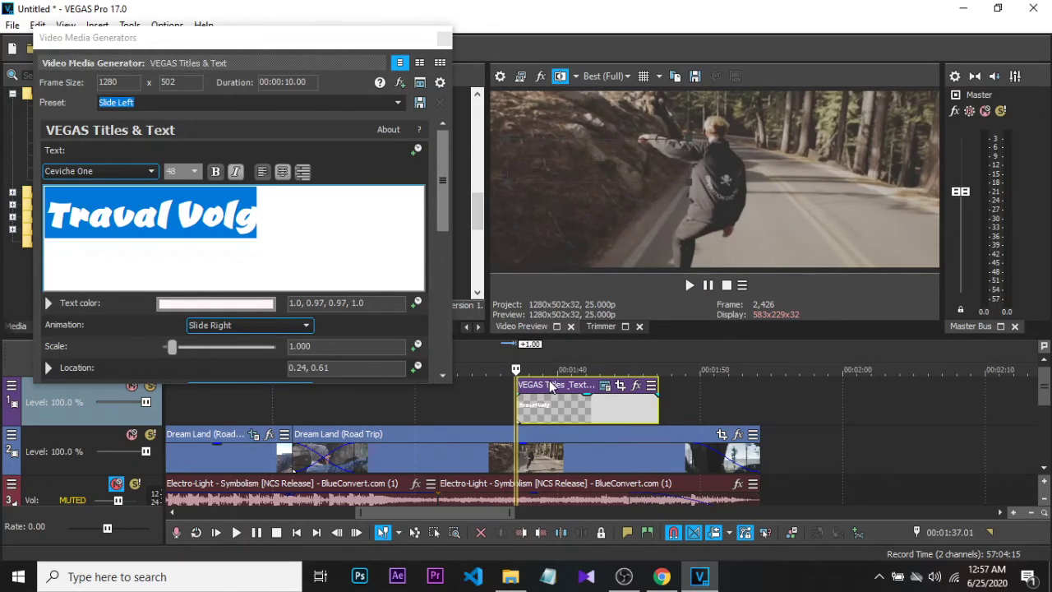
key("space")
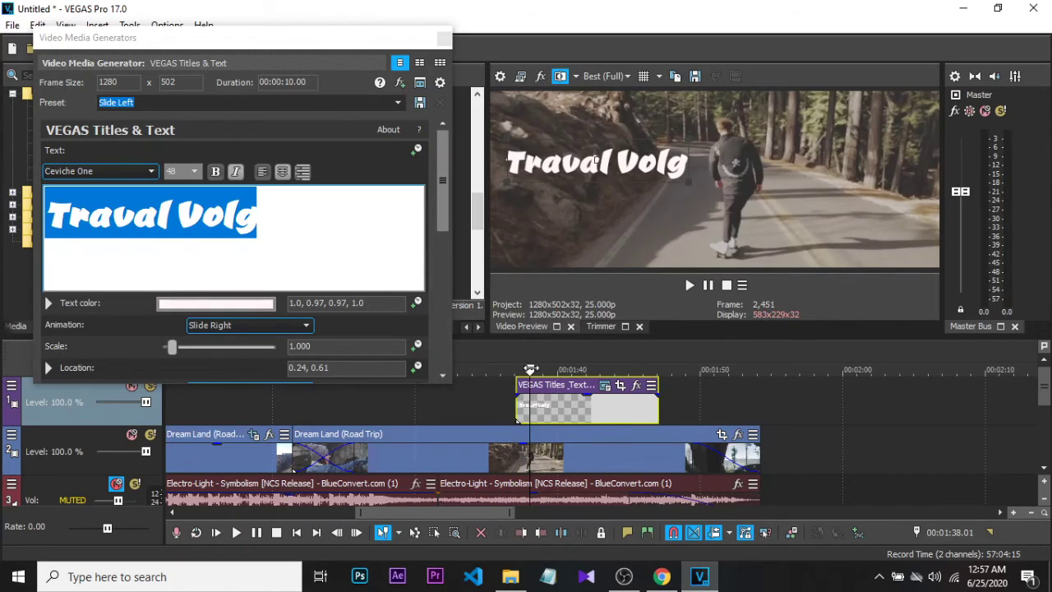
key("space")
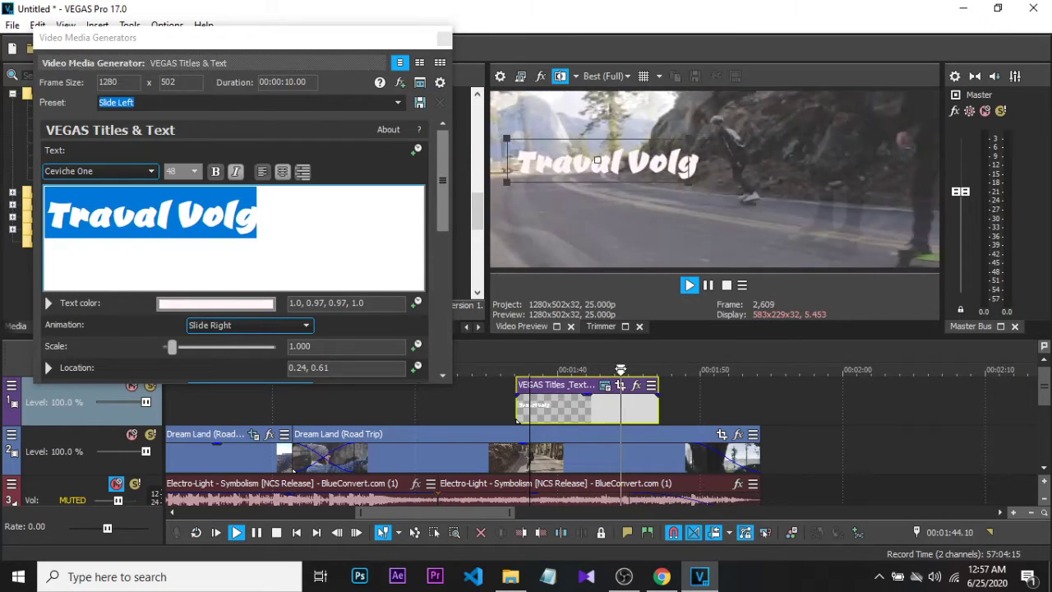
key("j")
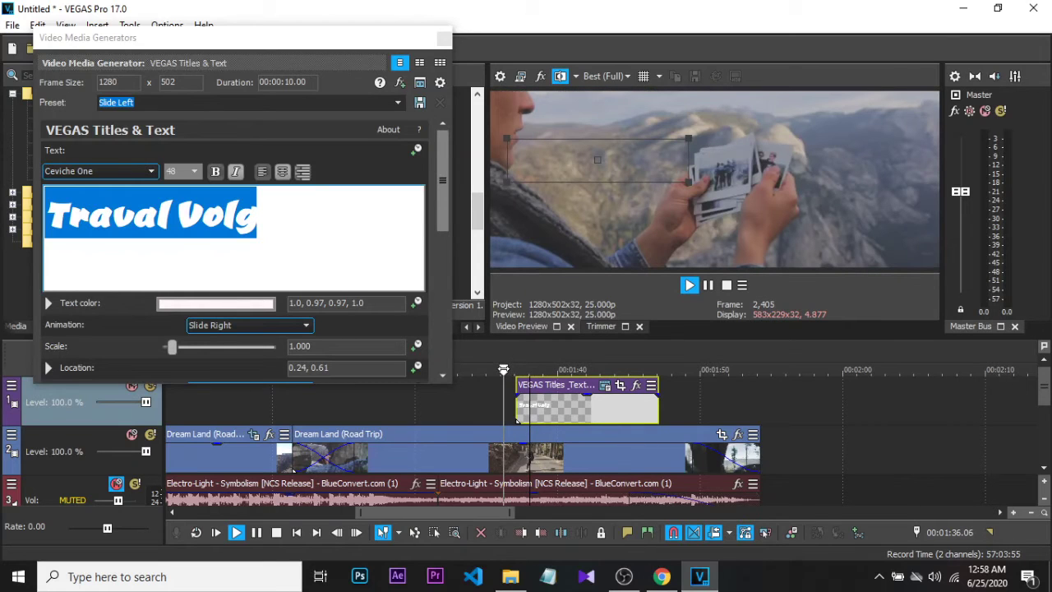
left_click(443, 38)
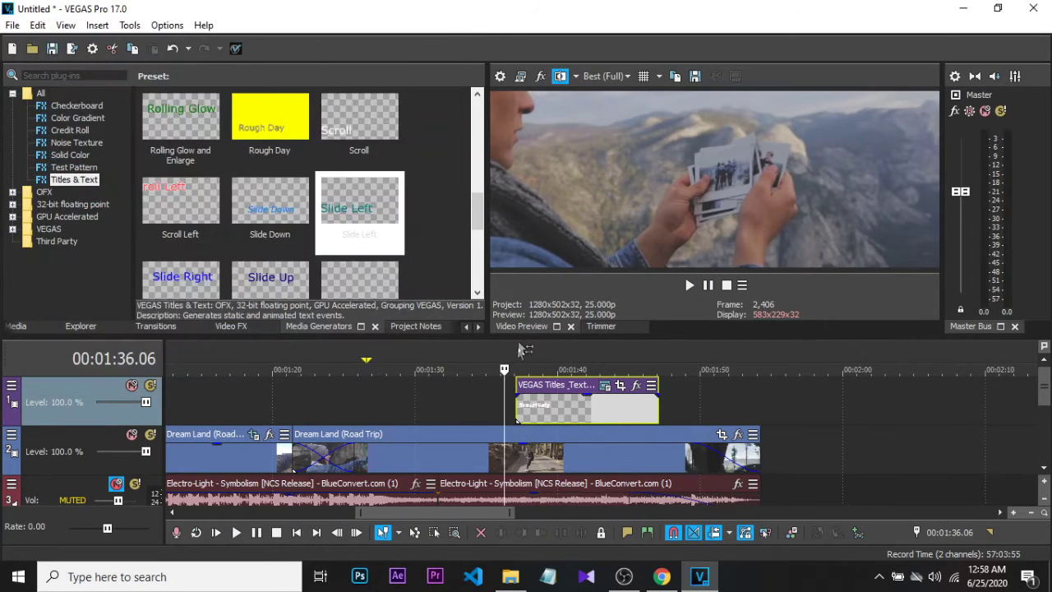
Step: Shorten the title event so it ends at about 00:01:44, and play back its animation
left_click(511, 369)
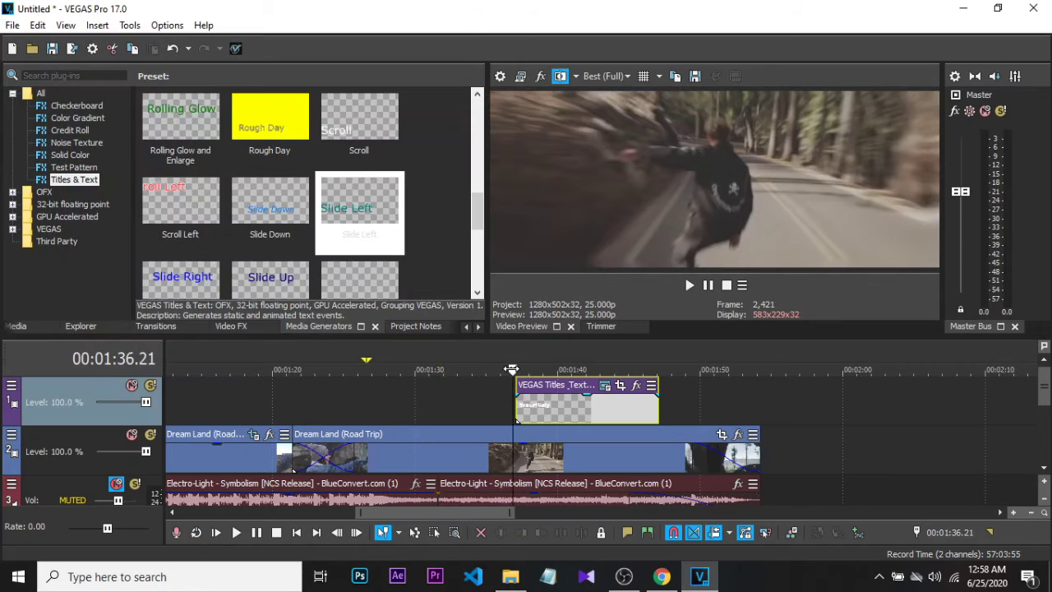
left_click_drag(657, 412, 610, 408)
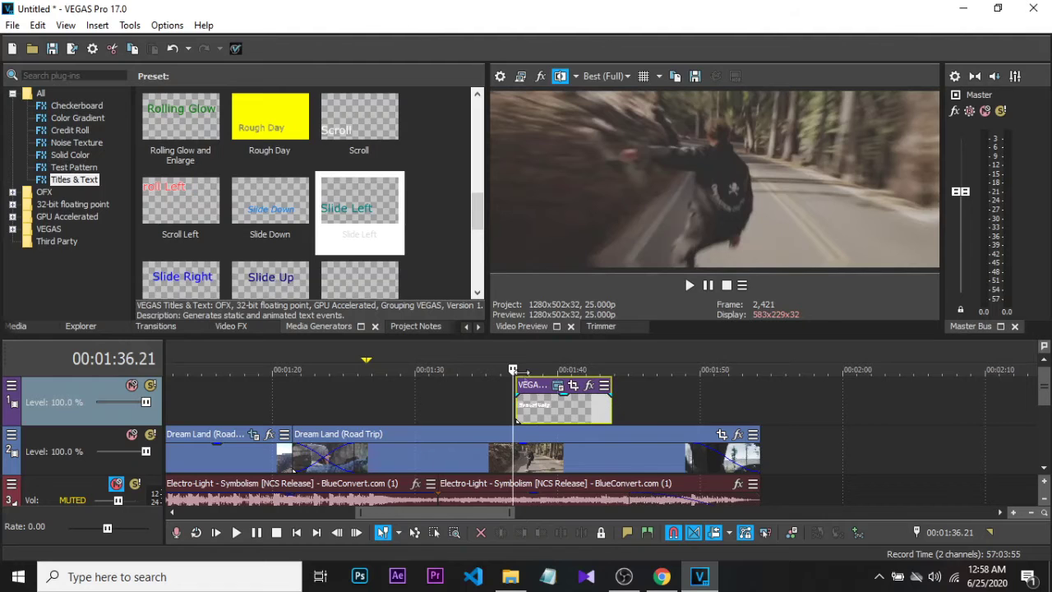
left_click(520, 370)
left_click_drag(518, 369, 514, 369)
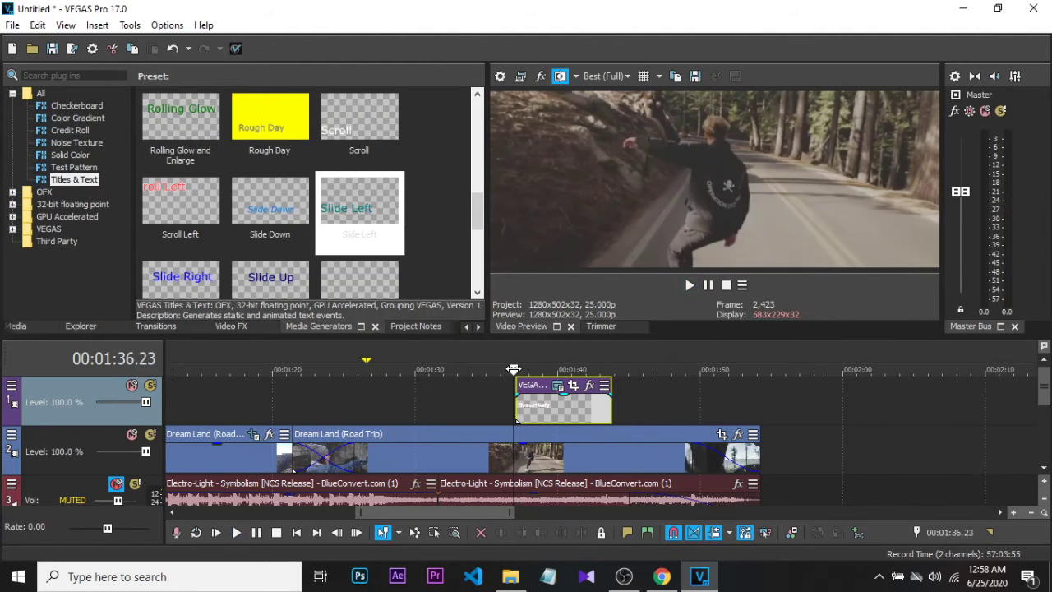
key("space")
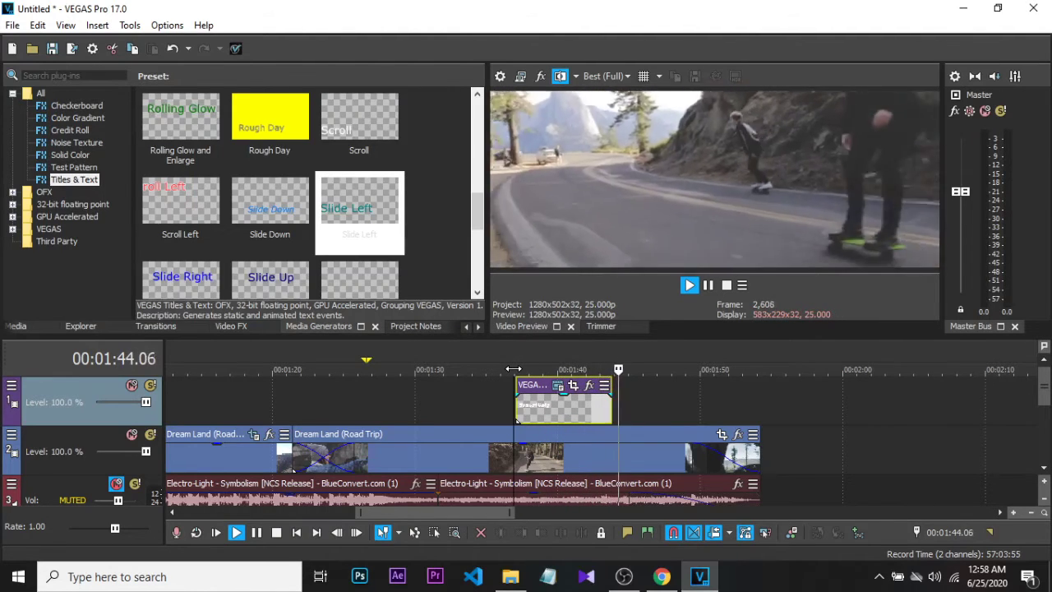
key("space")
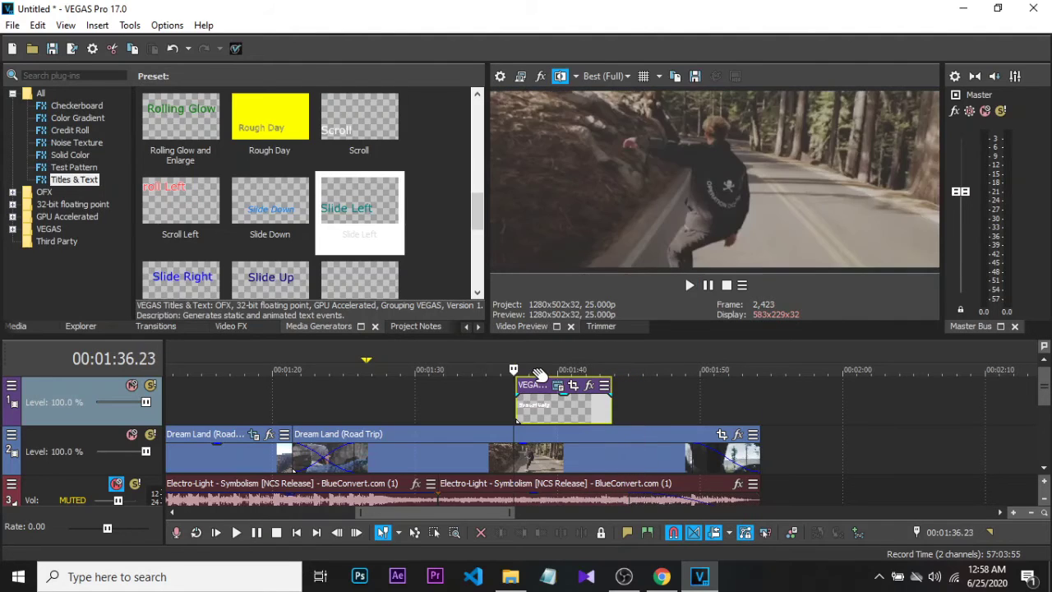
left_click(536, 364)
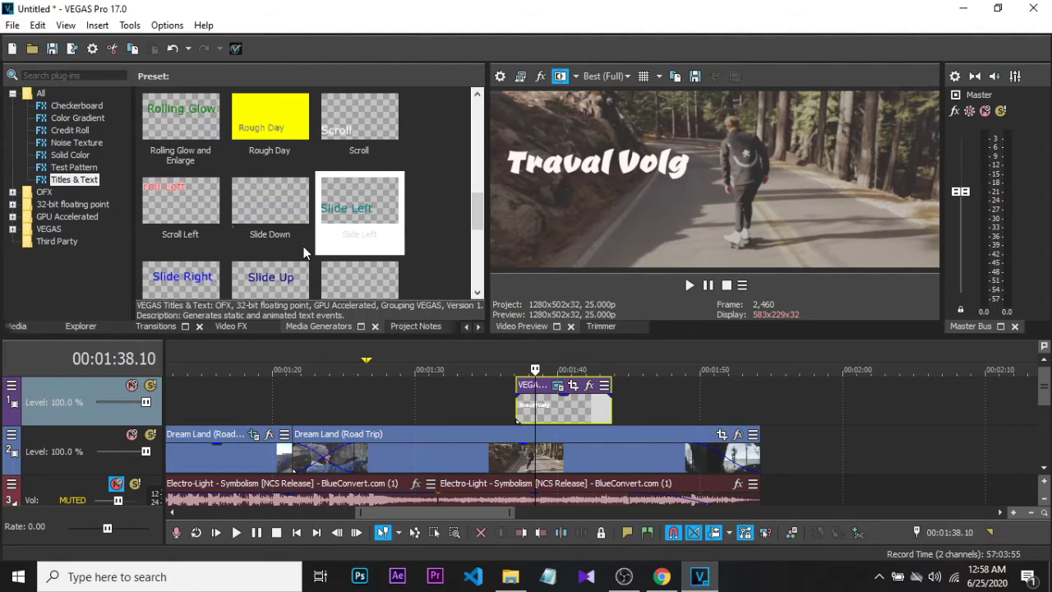
Step: Add the Credit Roll preset "Timed, Fade on Black" to the title track, starting where the last video clip ends
scroll(304, 246, "down", 3)
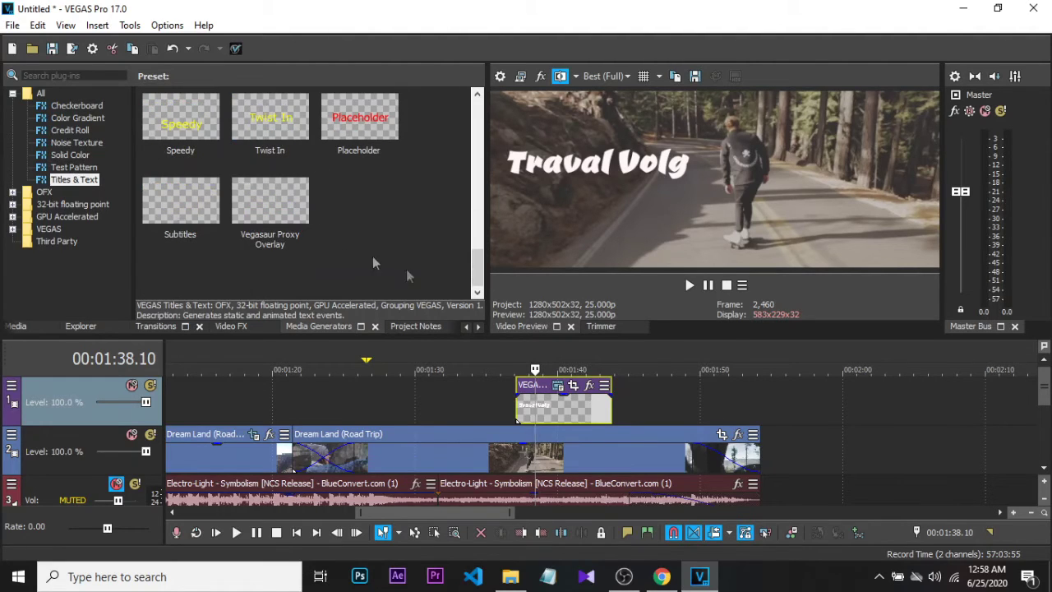
scroll(535, 403, "up", 1)
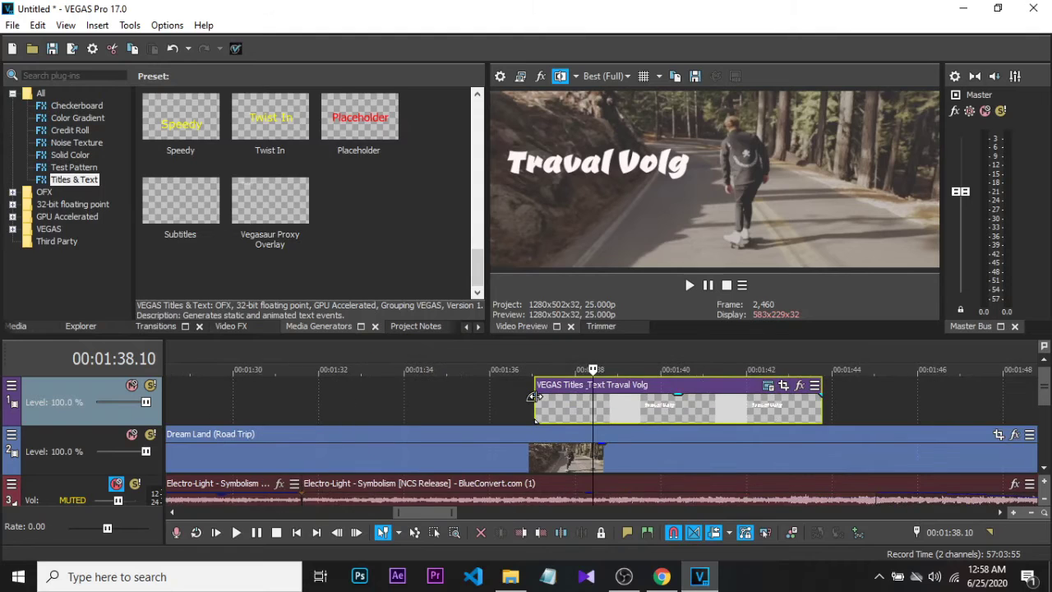
scroll(534, 400, "down", 2)
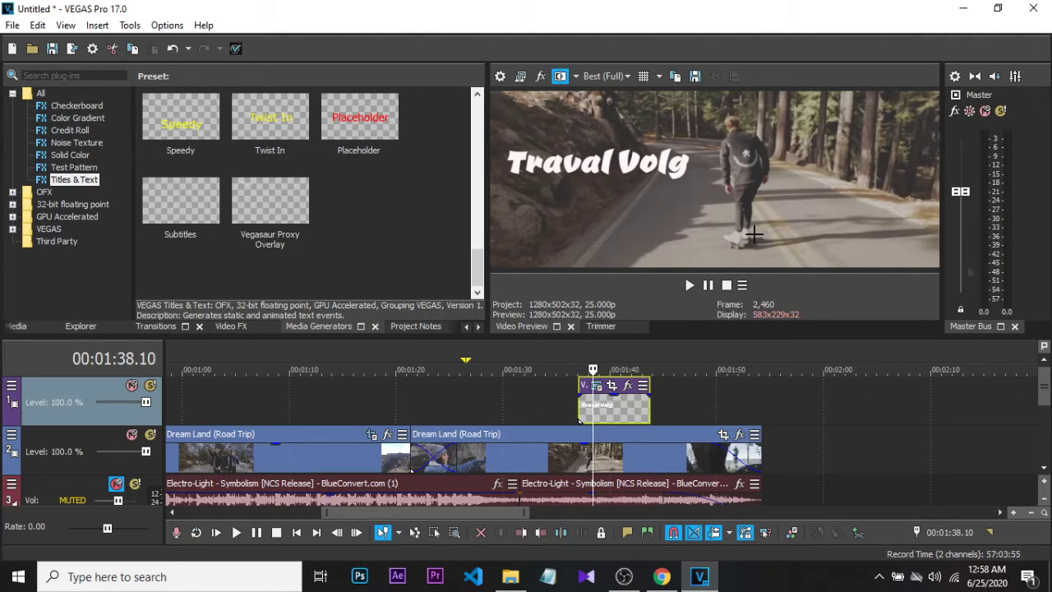
left_click(71, 132)
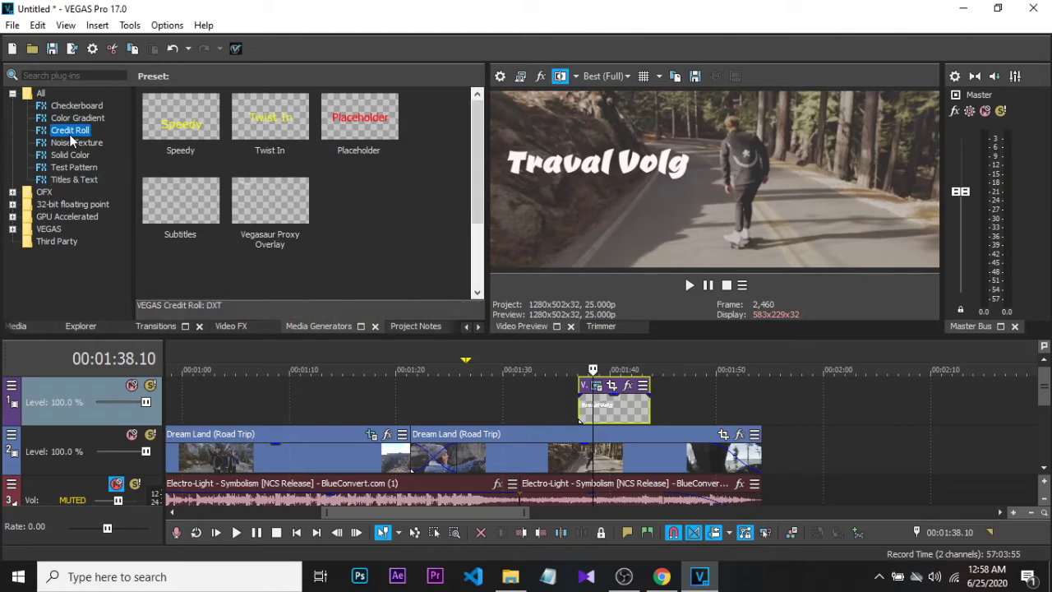
mouse_move(381, 125)
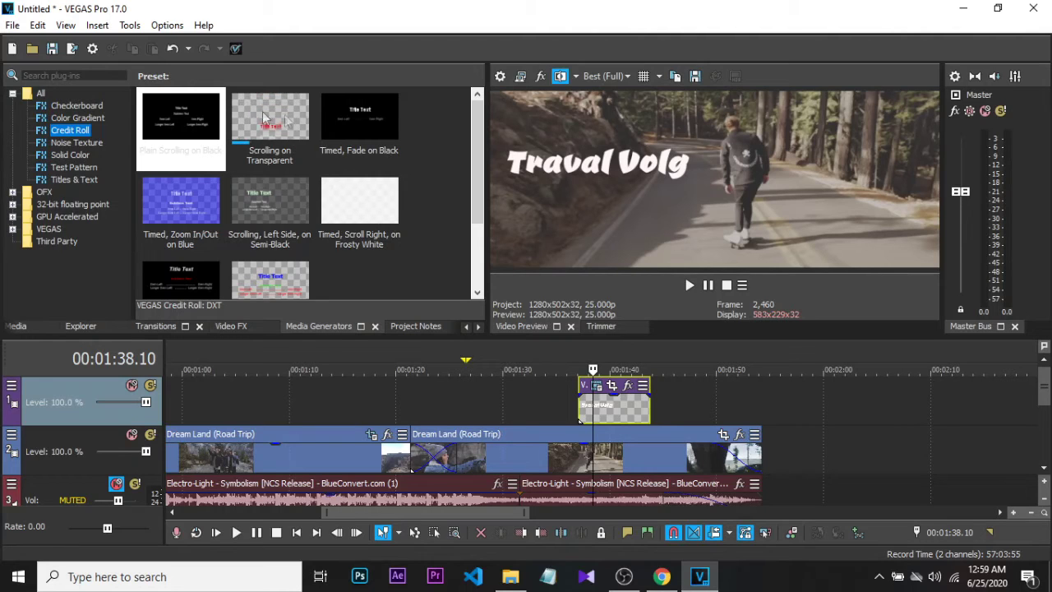
scroll(263, 119, "down", 1)
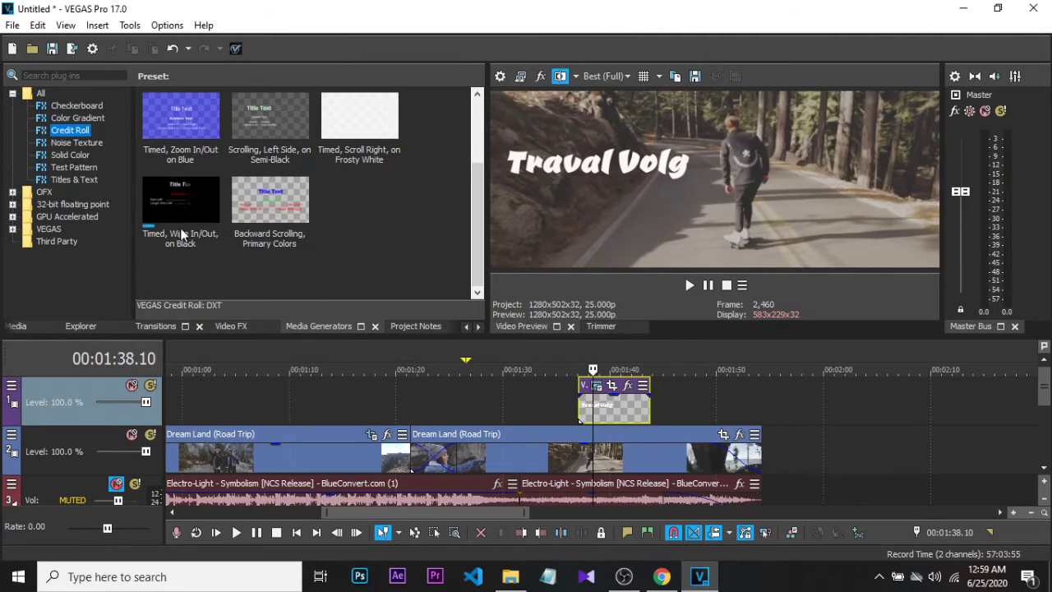
scroll(183, 234, "up", 1)
left_click_drag(361, 120, 767, 411)
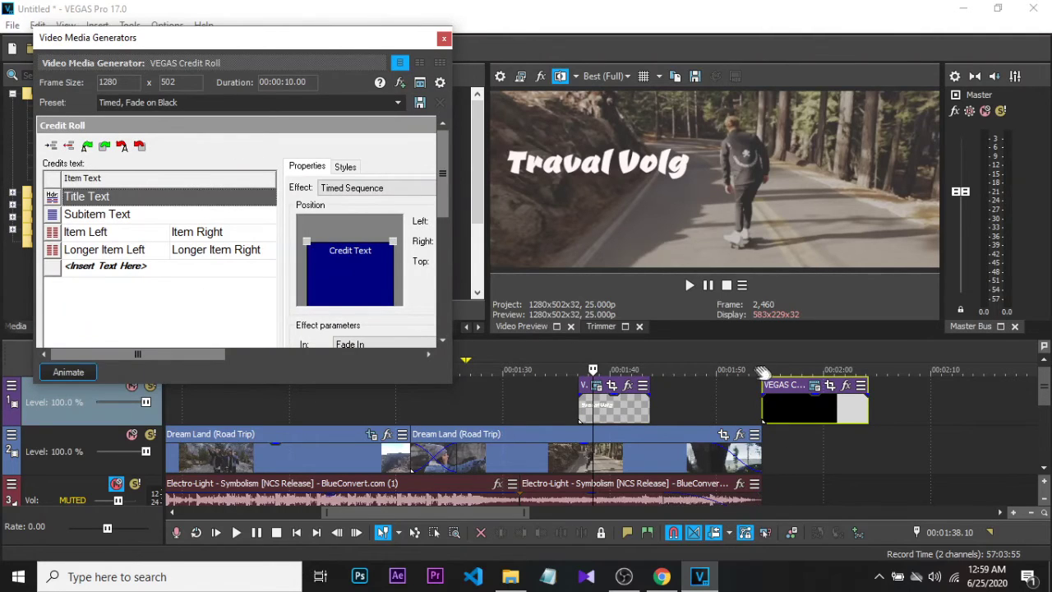
Step: Preview the opening of the credit roll at about 00:01:56
left_click(789, 356)
left_click(789, 356)
key("space")
key("space")
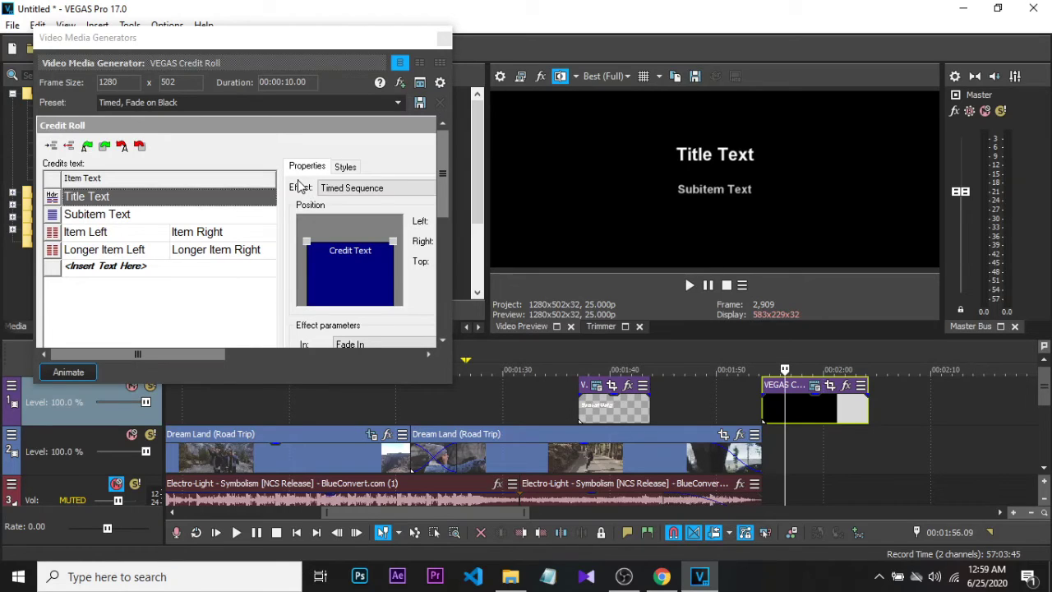
Step: Change the credit roll's header to "Special Thanks" and its subitem line to "Traval Volg"
left_click(230, 198)
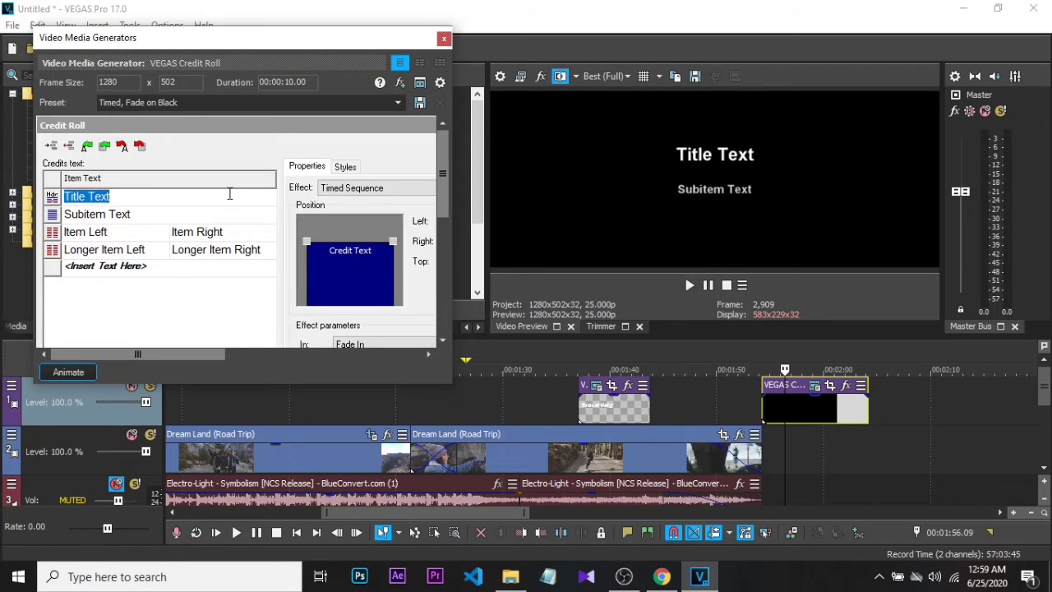
type("Special Than")
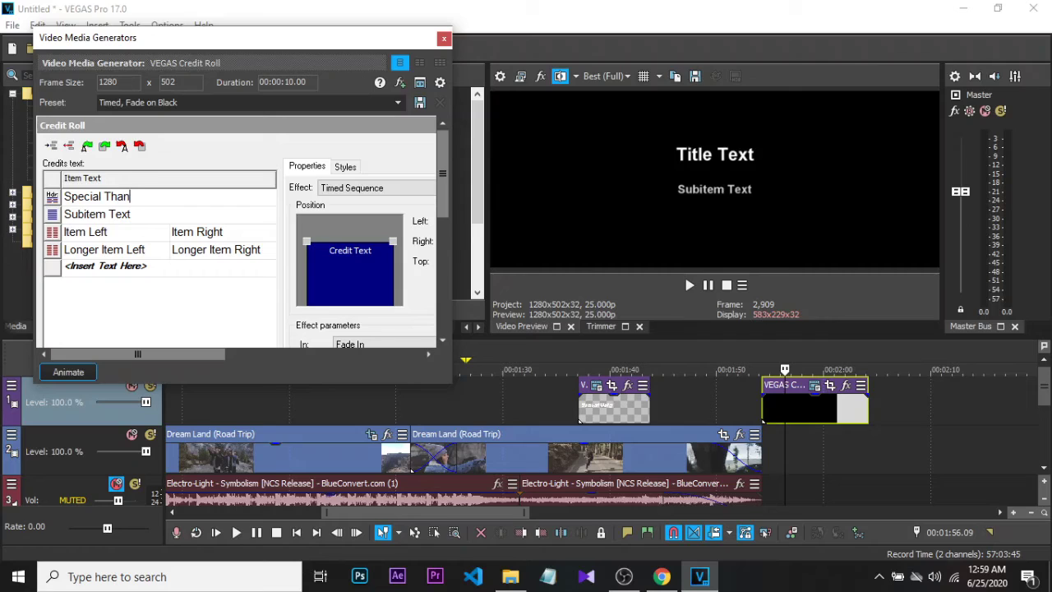
type("ks")
left_click(168, 216)
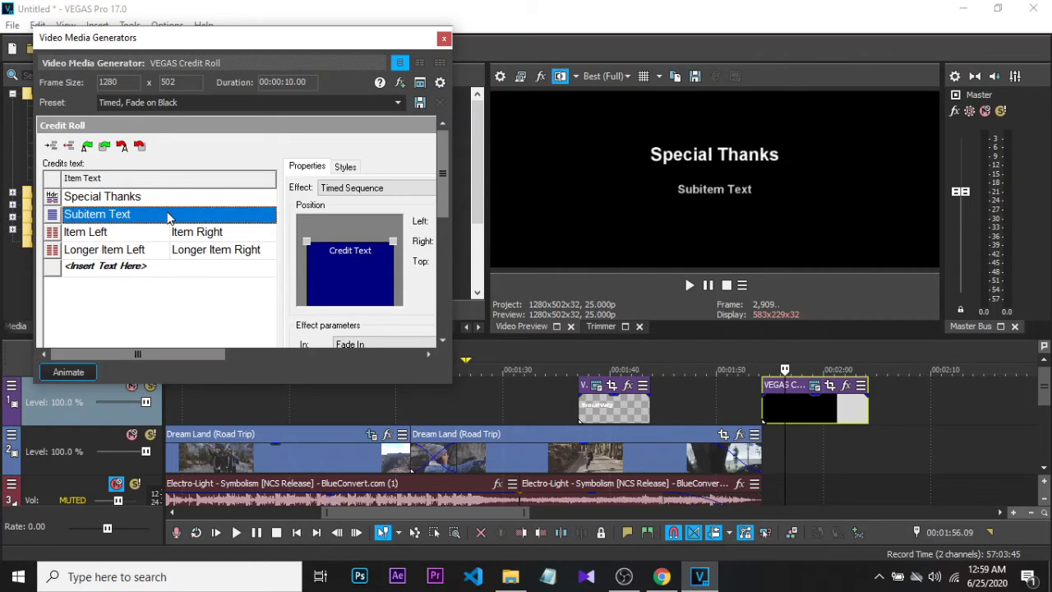
left_click(126, 219)
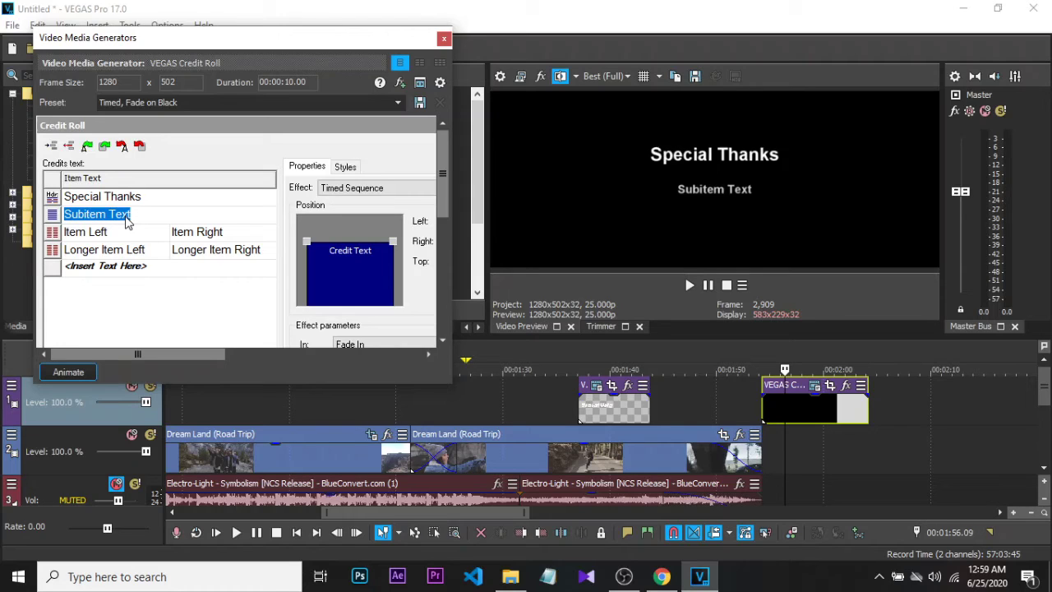
type("Volg")
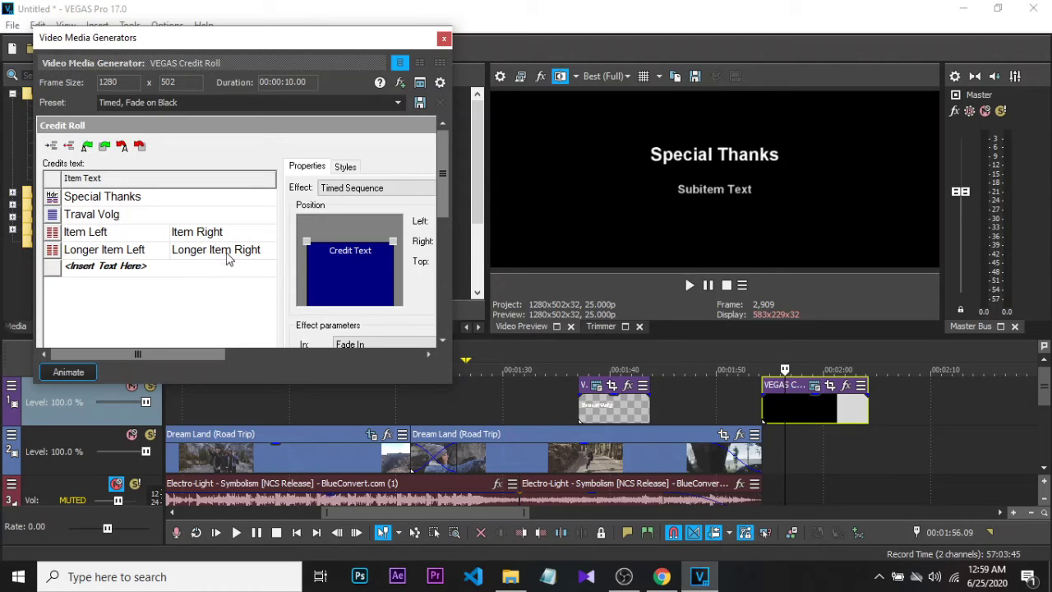
Step: Replace the placeholder text in the left column of both two-column credit rows with the credited people's first names
left_click(145, 238)
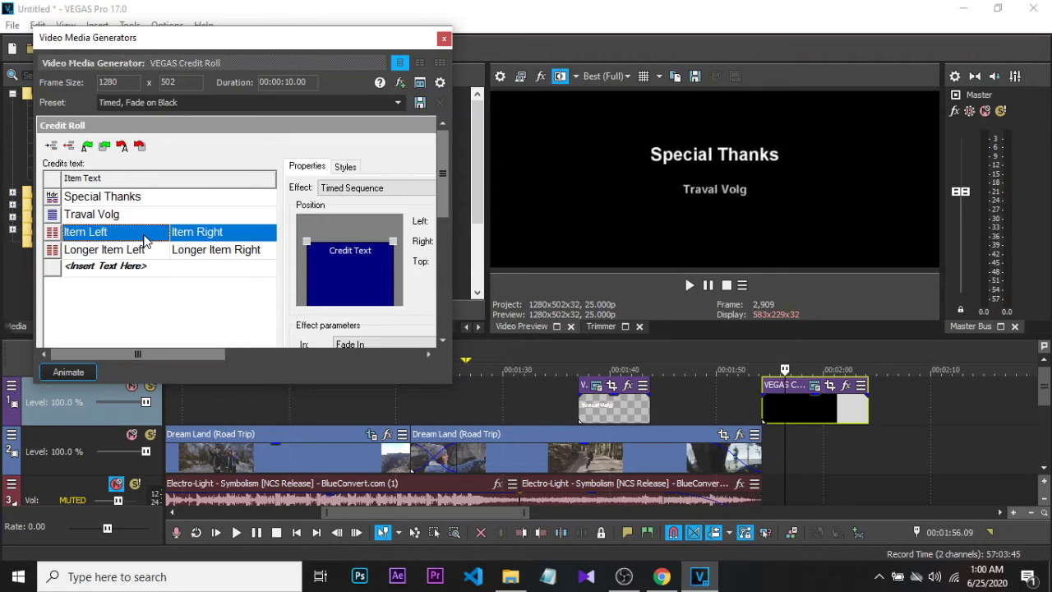
left_click(143, 234)
type("jone")
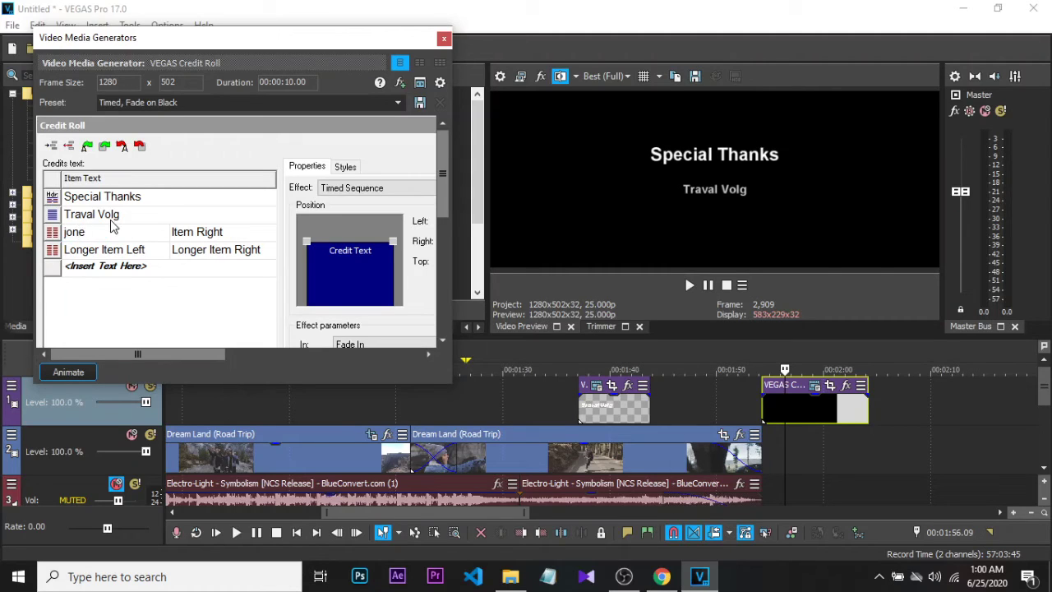
left_click(148, 250)
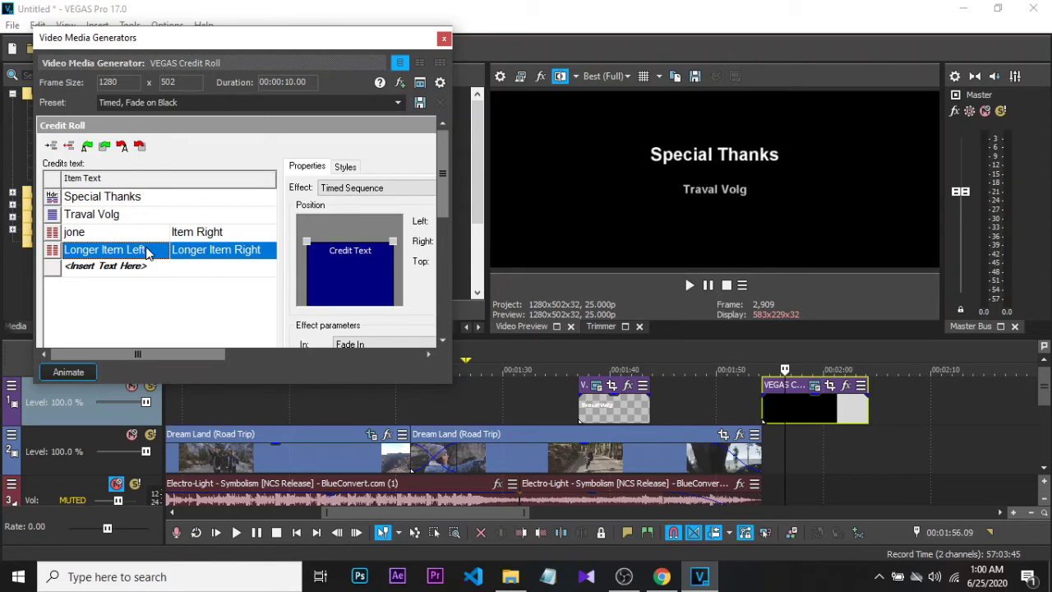
left_click(148, 250)
type("stefany")
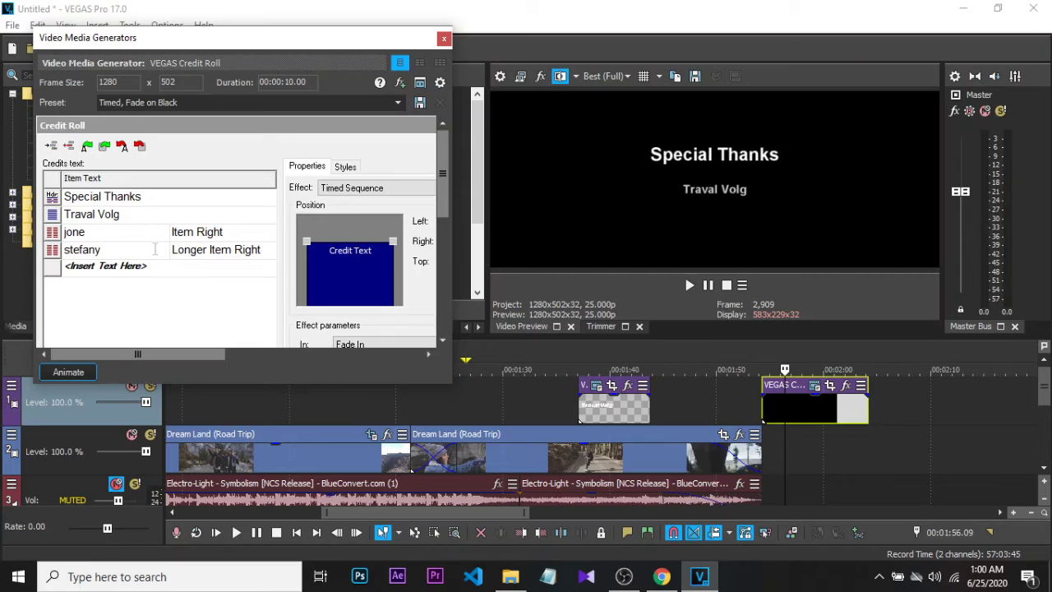
key("Up")
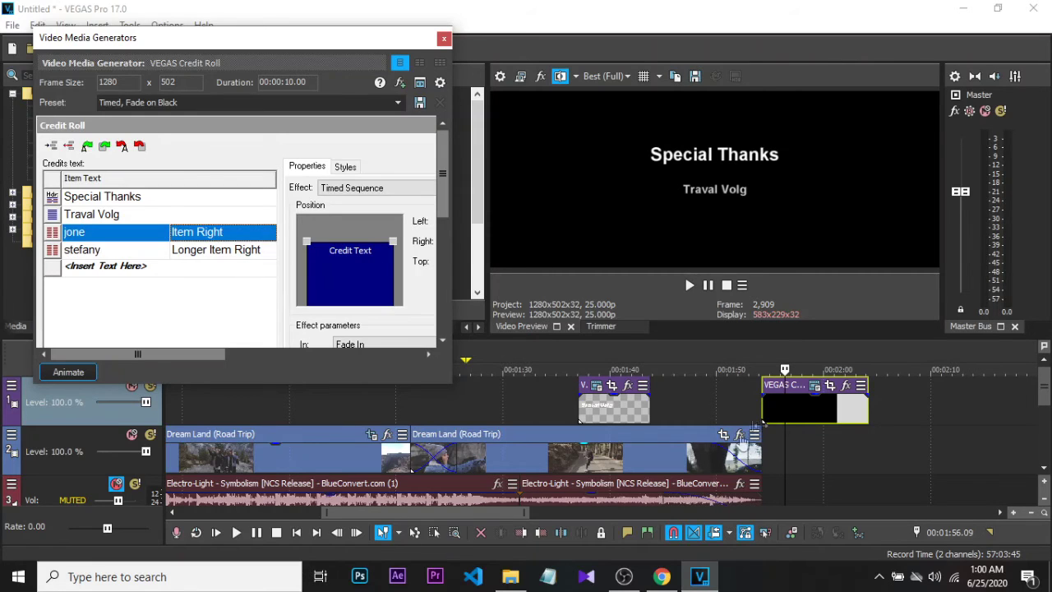
Step: Play the credit roll from about 00:01:56 to 00:01:58 to check the first two-column credit row
left_click(824, 369)
key("space")
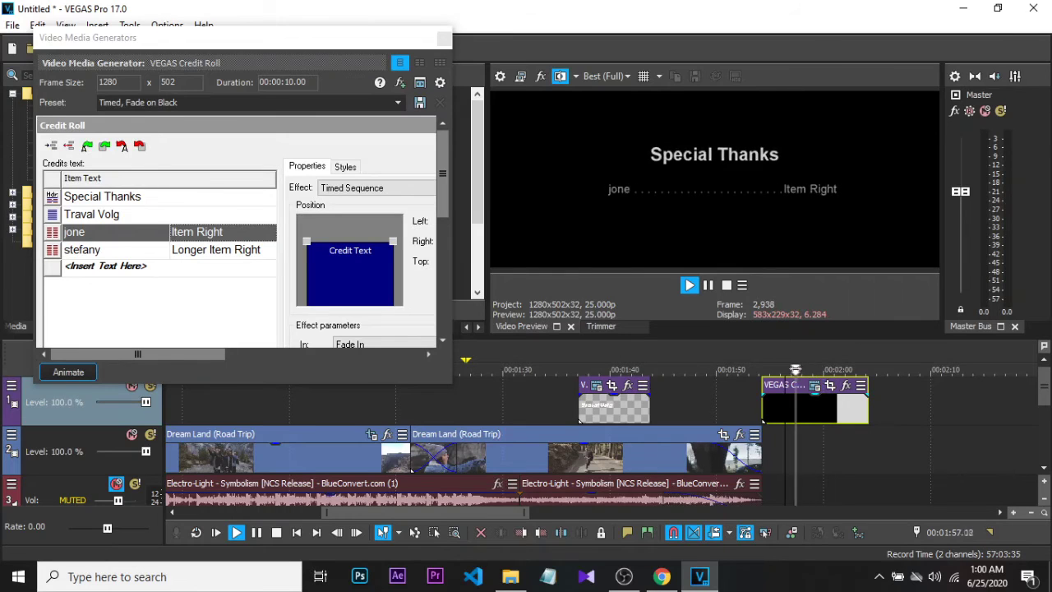
key("space")
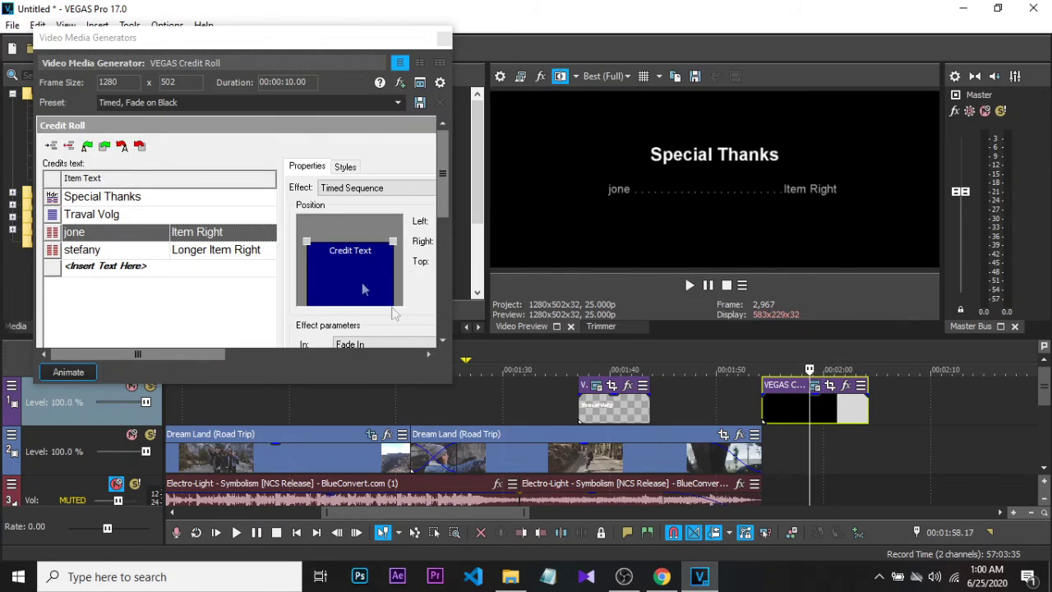
Step: Replace the right-column placeholder text of the two-column credit rows with "high school" in the first and "univercity" in the second
left_click(246, 232)
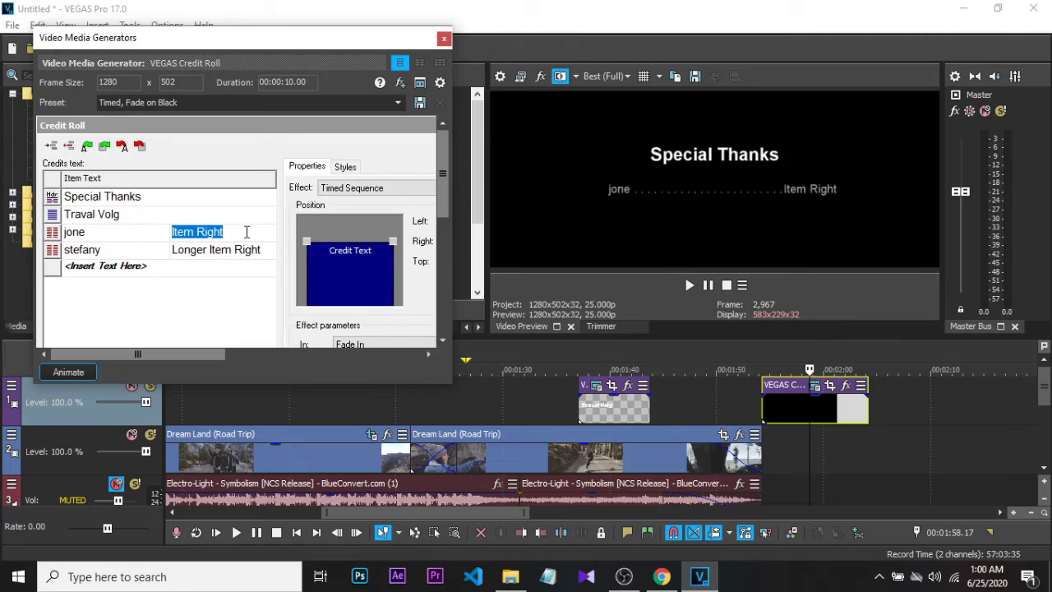
type("high school")
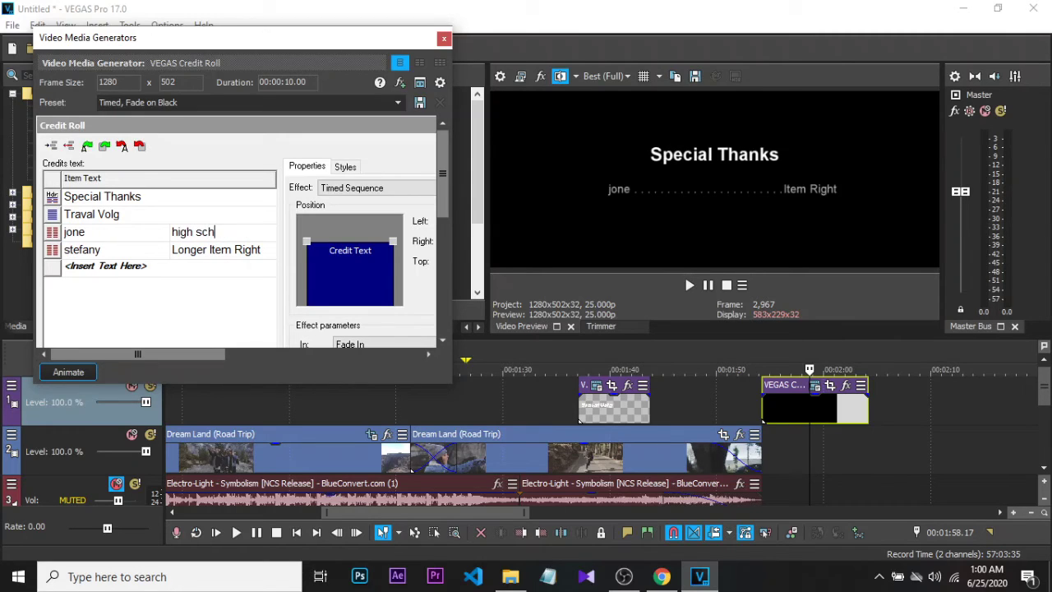
left_click(271, 249)
left_click(271, 250)
type("univercity")
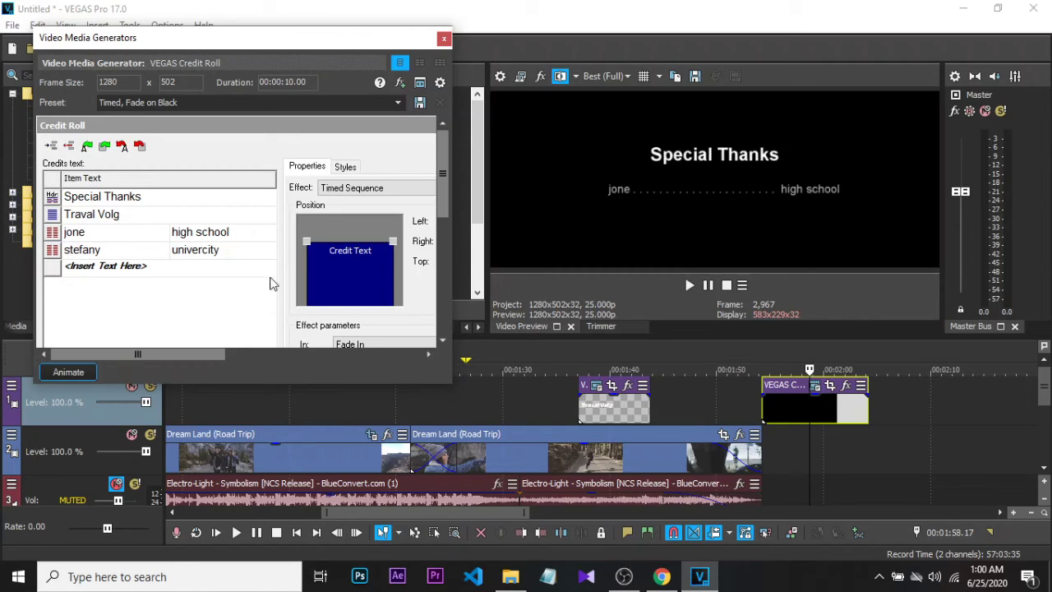
left_click(267, 312)
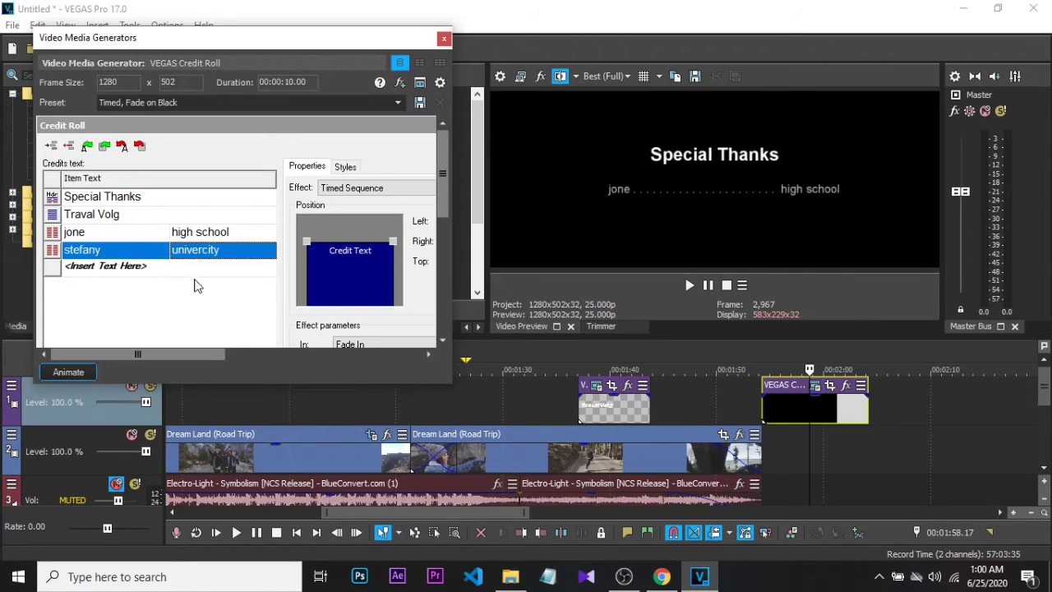
Step: Increase the letter tracking slightly in the Dual Item style used by the two-column credit rows
left_click(112, 220)
left_click(64, 267)
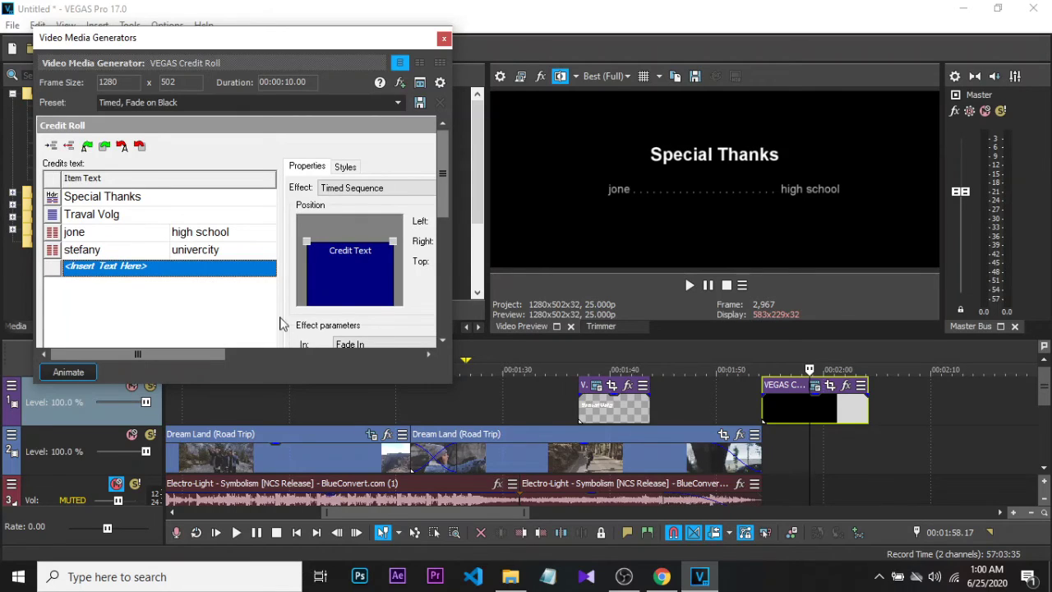
left_click(200, 253)
left_click(353, 166)
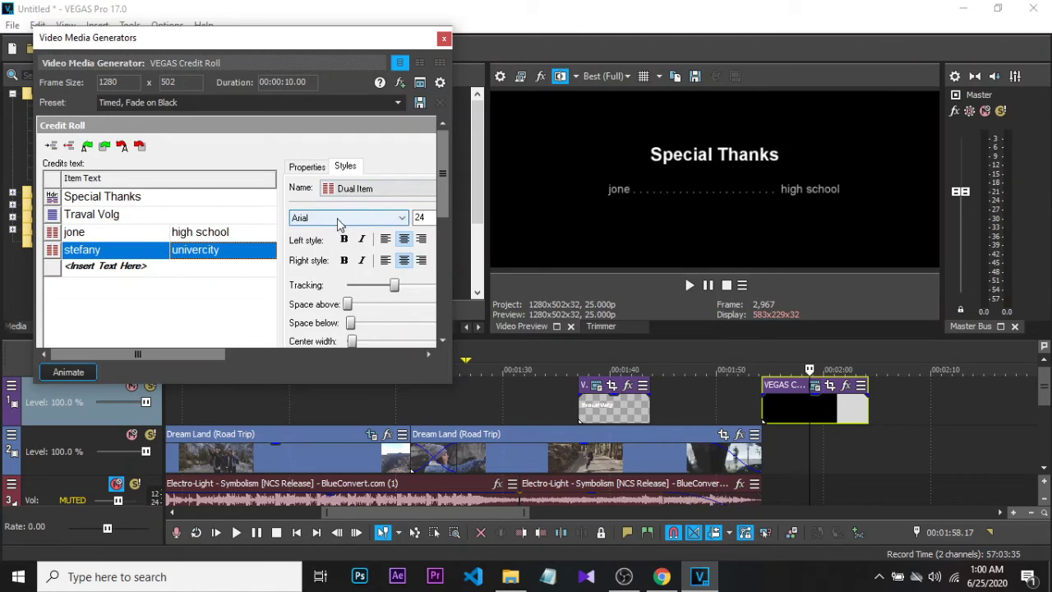
left_click_drag(368, 287, 366, 293)
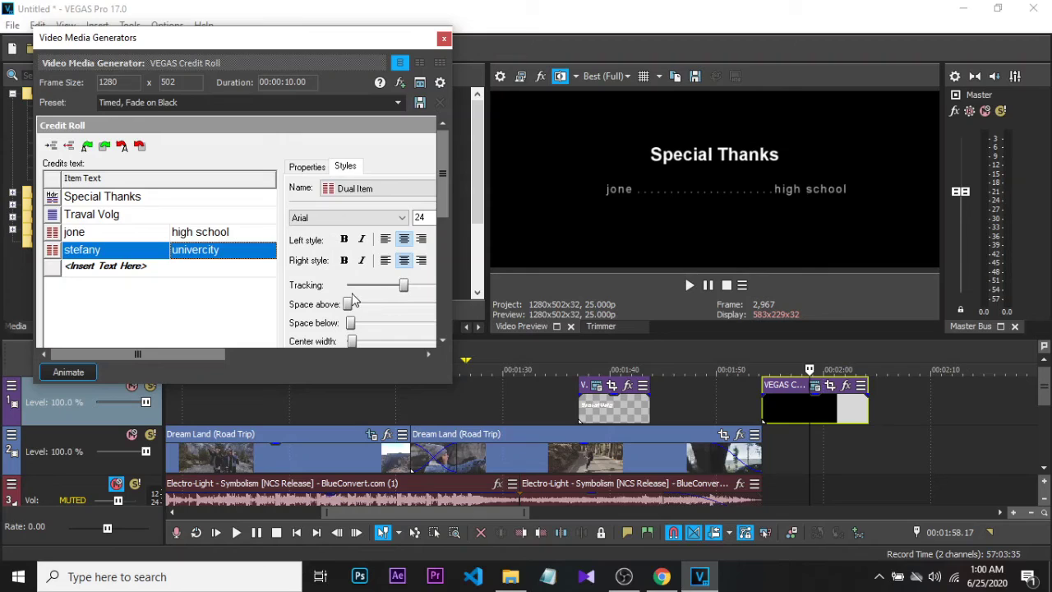
scroll(351, 301, "down", 1)
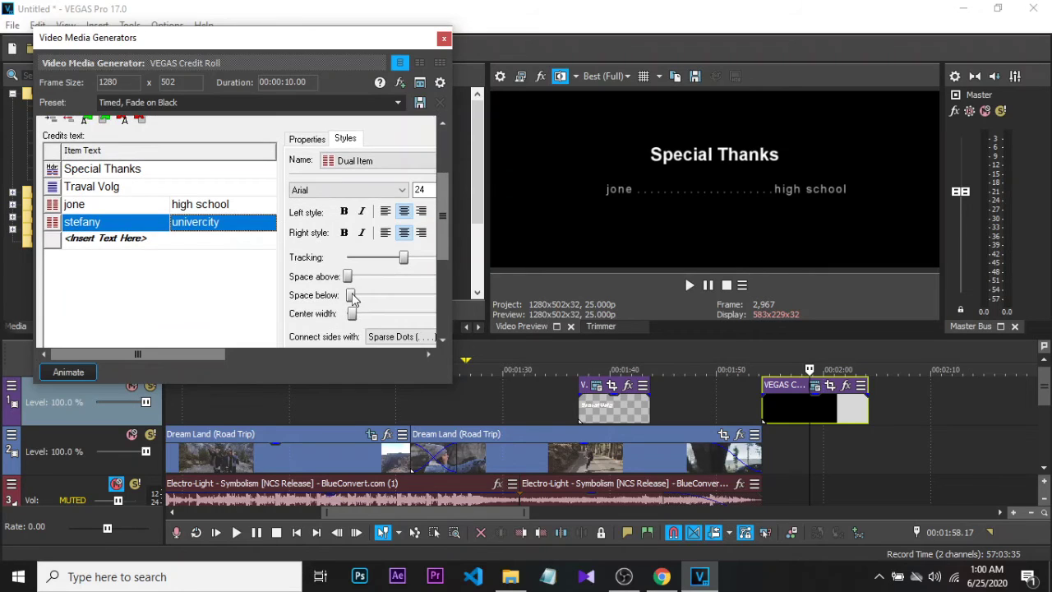
left_click(308, 140)
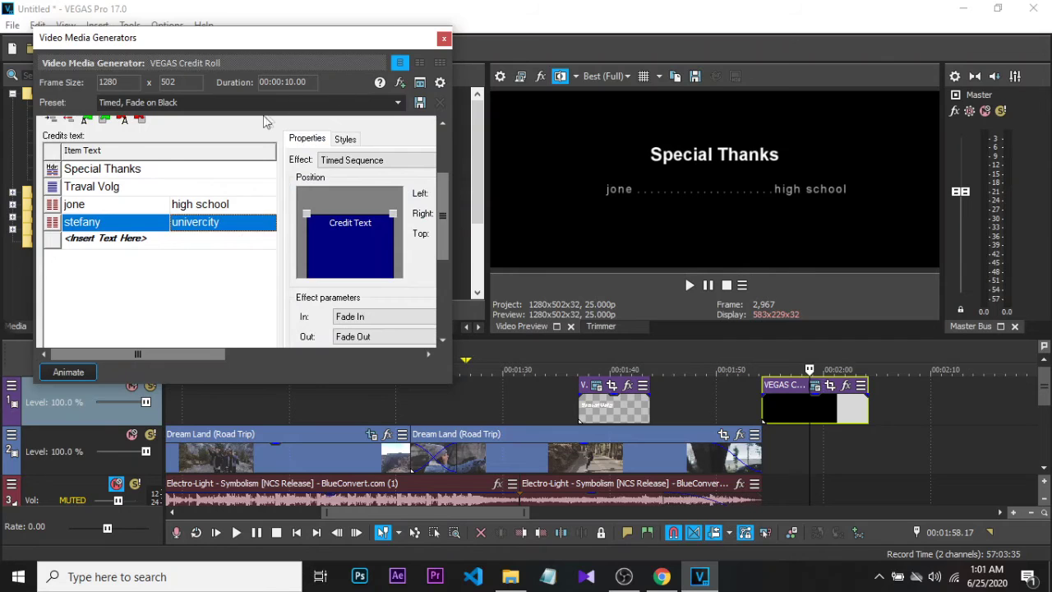
scroll(271, 122, "up", 1)
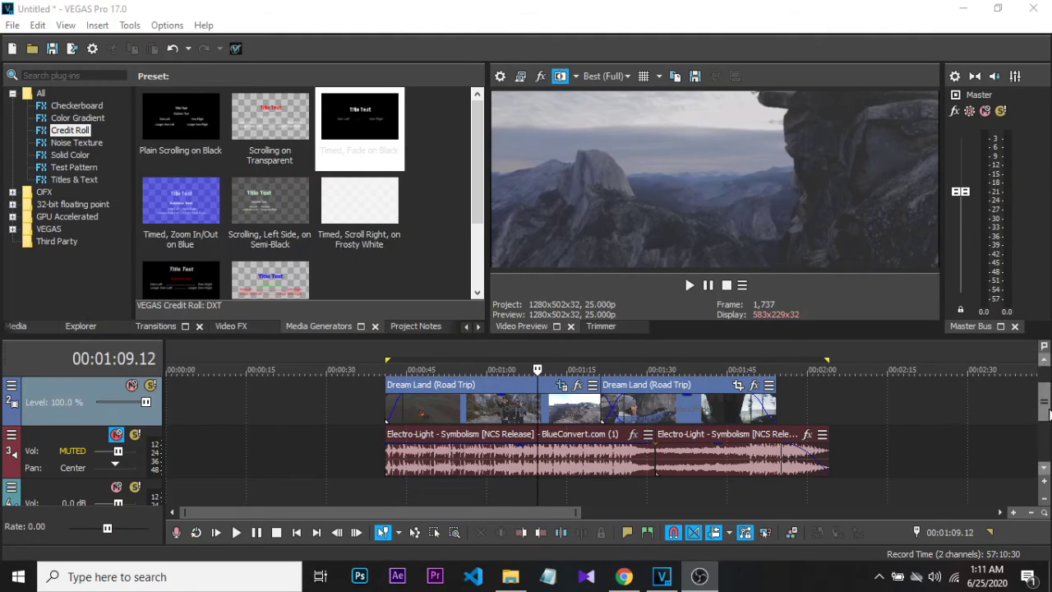
Step: Set the loop region to cover only the edited clips and music, from 00:00:40.22 to 00:02:04.05
scroll(576, 427, "up", 1)
scroll(1049, 413, "down", 1)
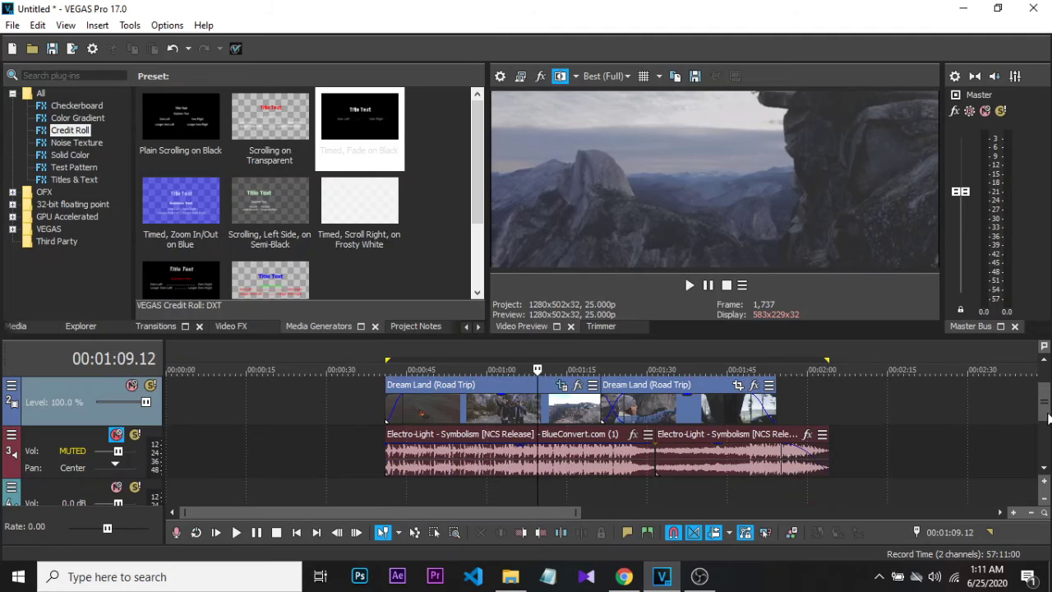
double_click(621, 494)
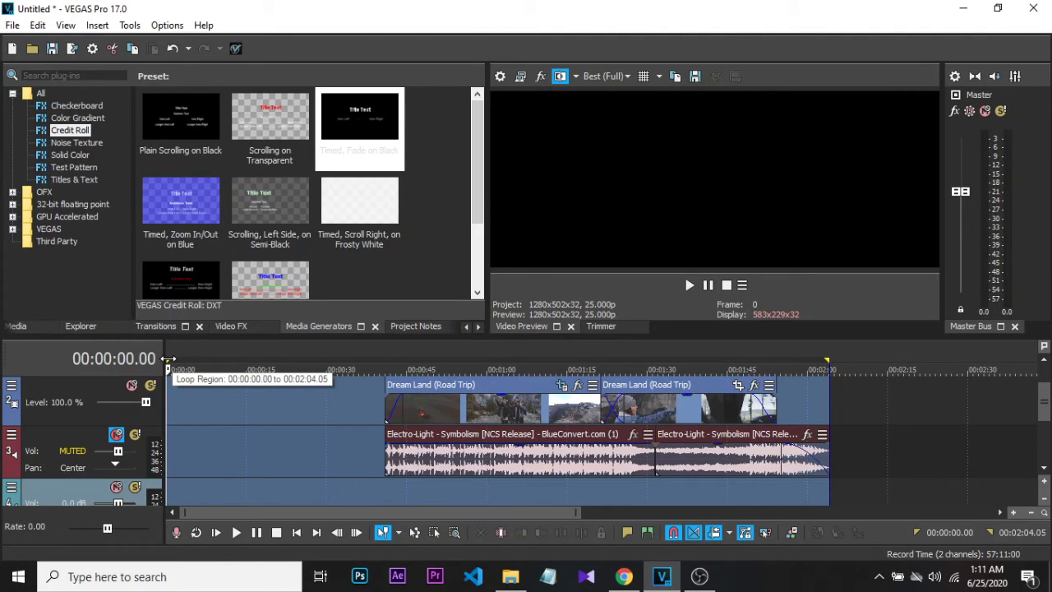
mouse_move(167, 359)
left_mouse_down()
mouse_move(248, 360)
mouse_move(370, 392)
mouse_move(385, 387)
left_mouse_up()
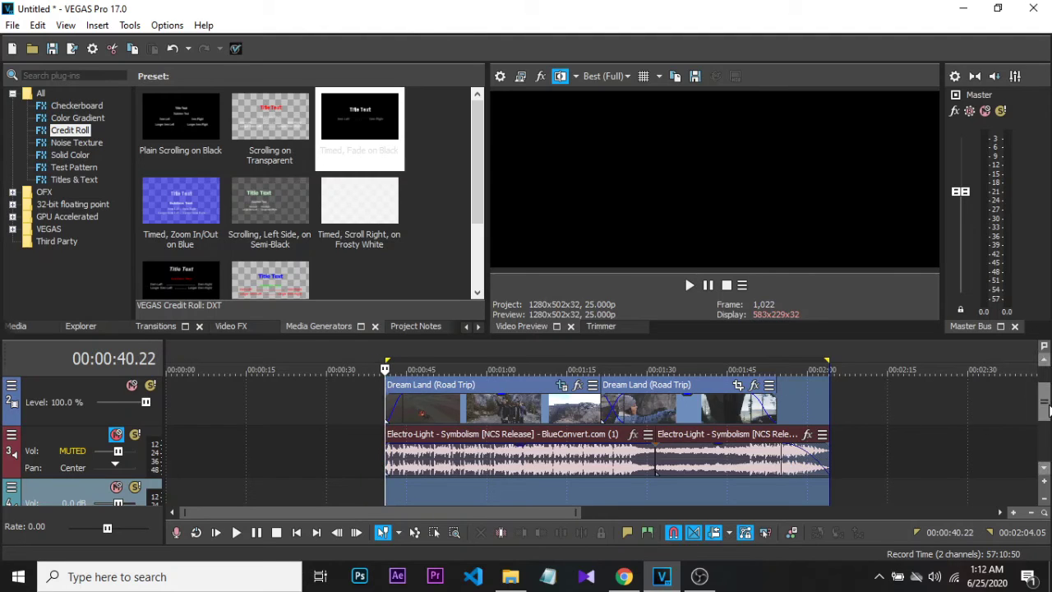
mouse_move(1048, 411)
left_mouse_down()
mouse_move(1048, 394)
mouse_move(1046, 411)
left_mouse_up()
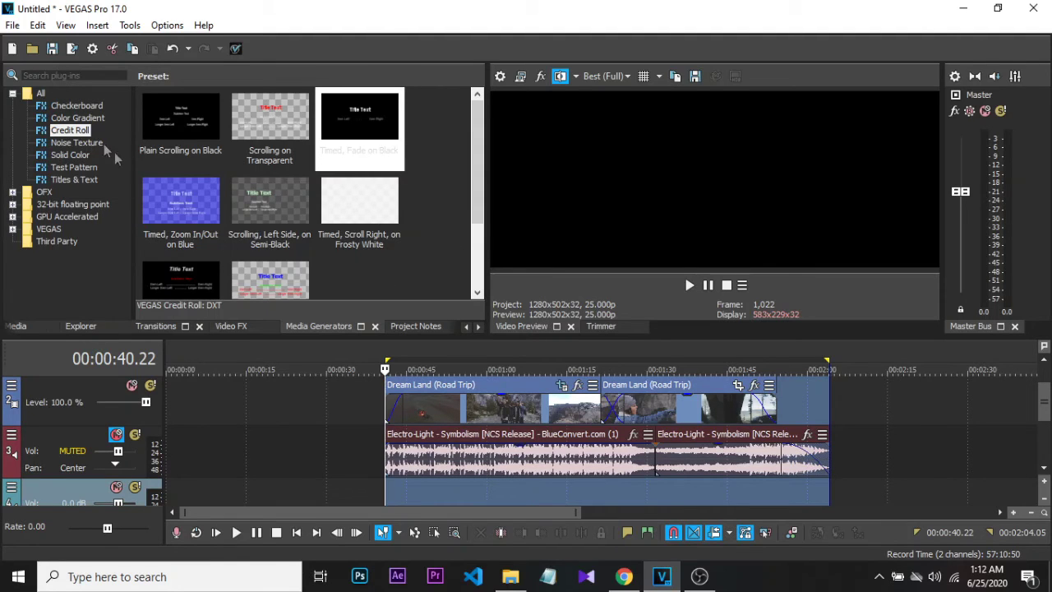
Step: Open the Render As settings for exporting the selected timeline region
left_click(9, 27)
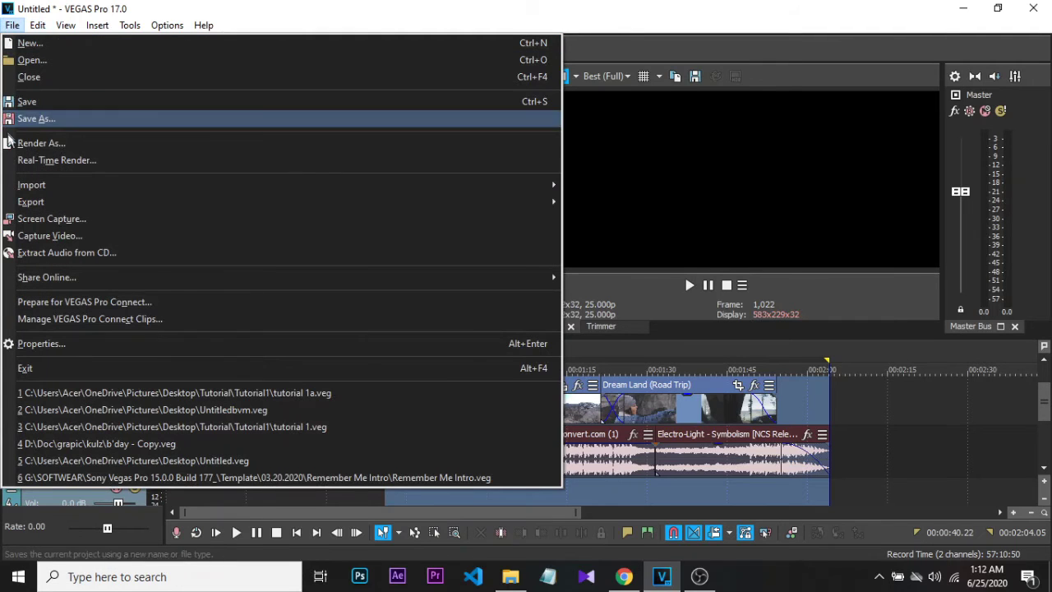
mouse_move(166, 25)
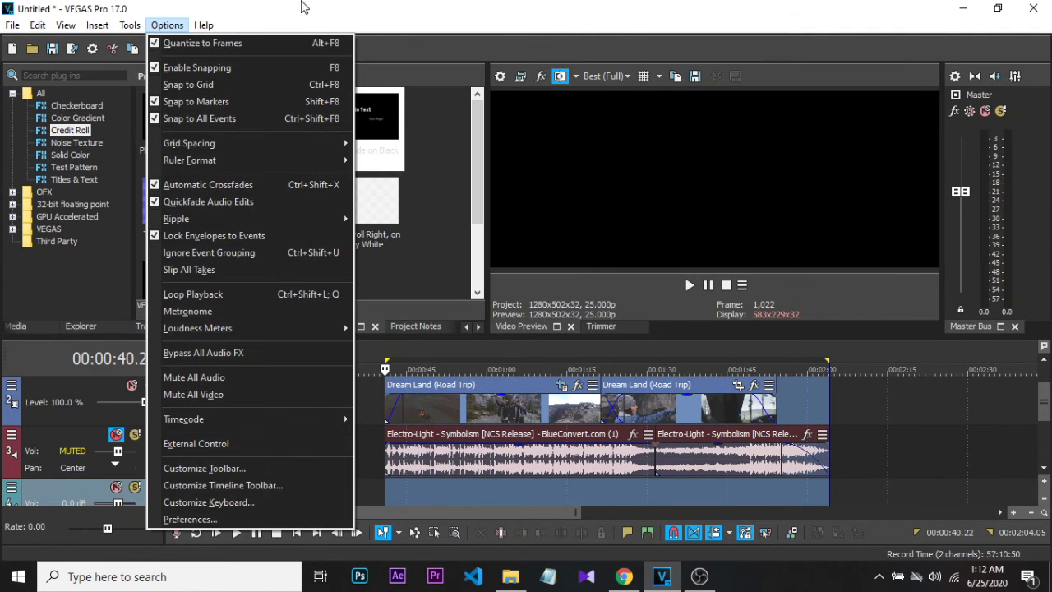
left_click(346, 7)
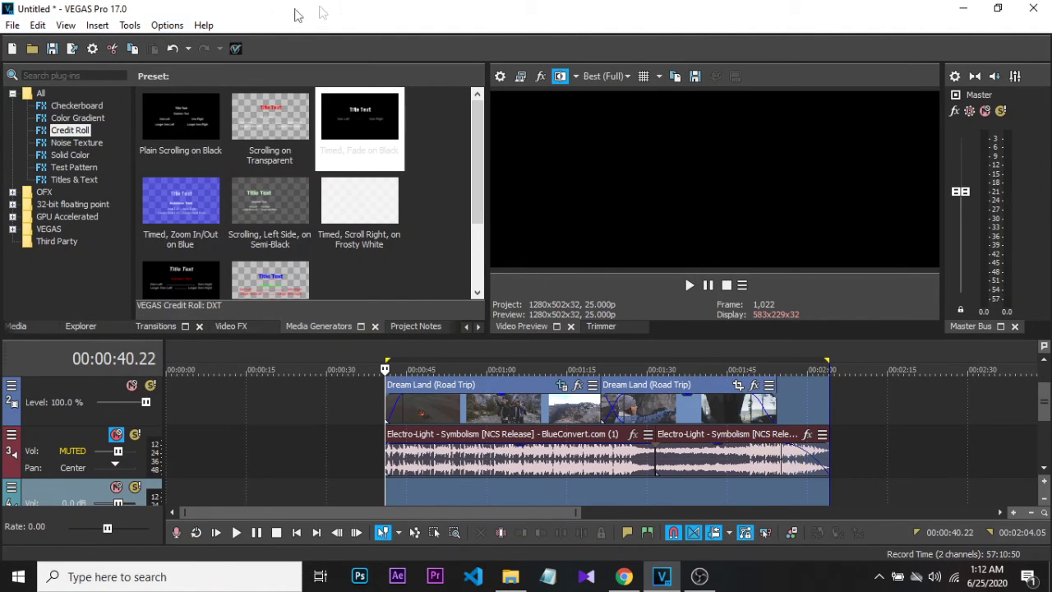
left_click(72, 50)
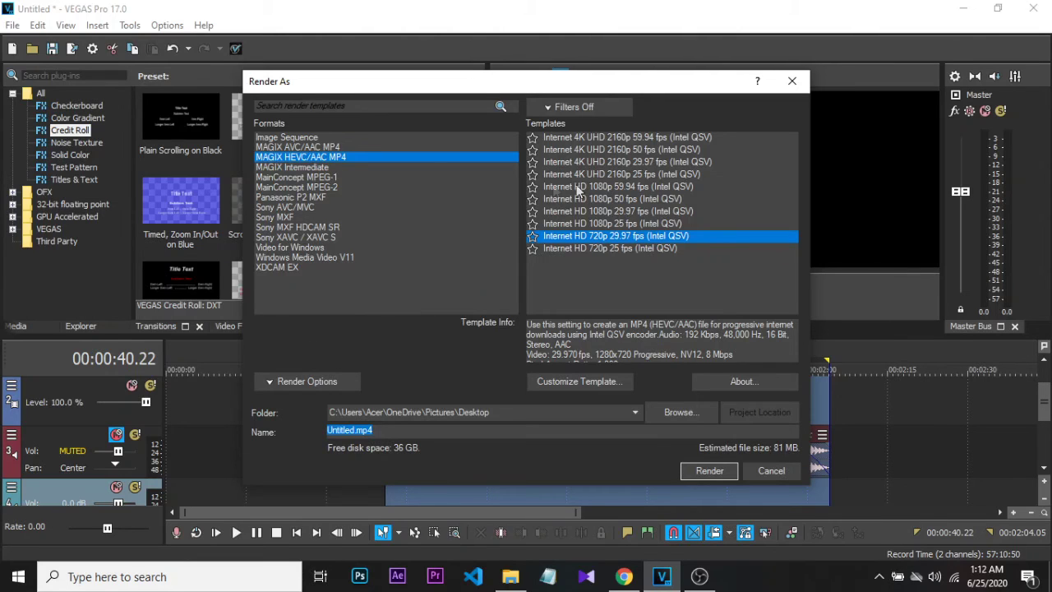
Step: Examine the render templates offered by the different output formats, from Image Sequence to XDCAM EX
left_click(306, 137)
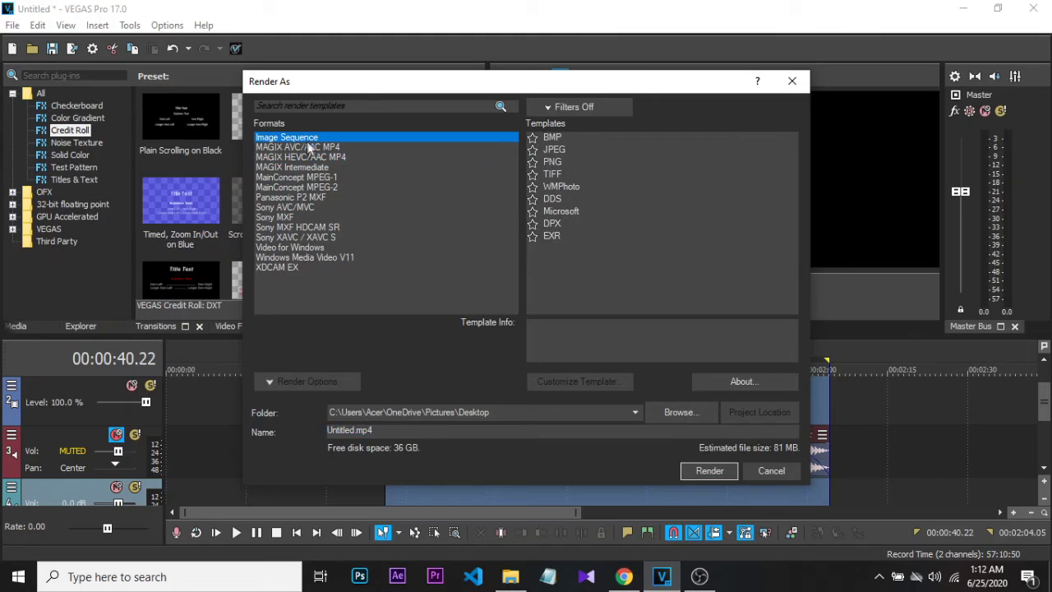
left_click(310, 147)
left_click(314, 157)
left_click(315, 177)
left_click(311, 207)
left_click(308, 217)
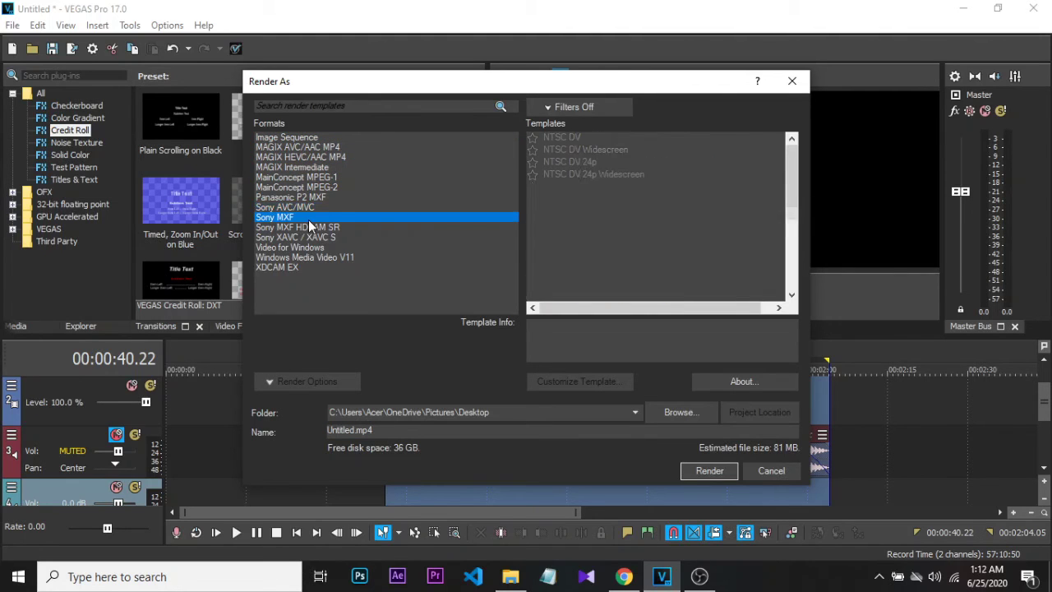
left_click(308, 247)
left_click(303, 268)
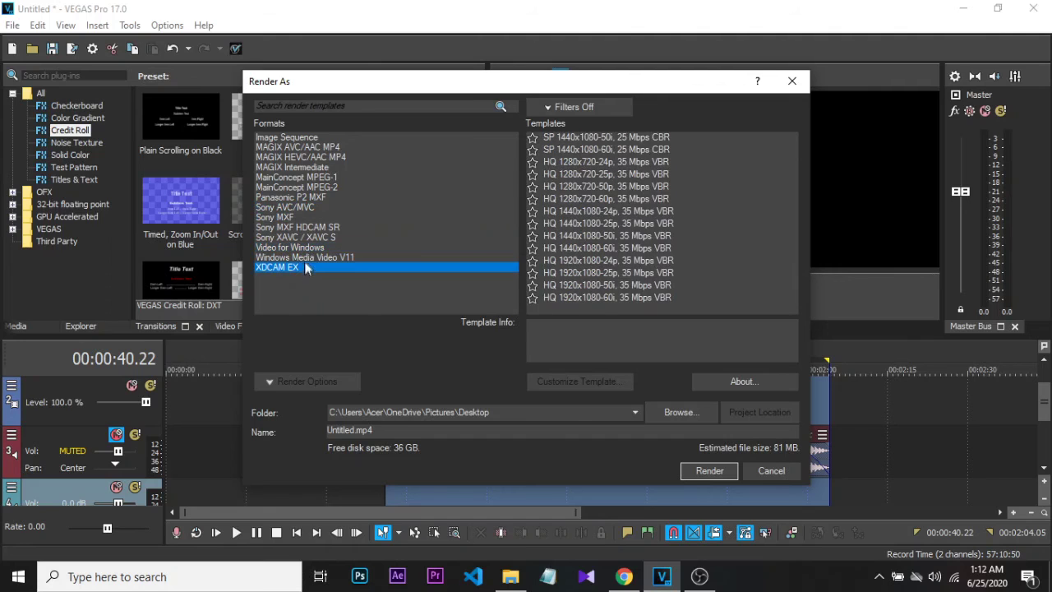
left_click(304, 258)
left_click(306, 237)
left_click(310, 217)
left_click(311, 197)
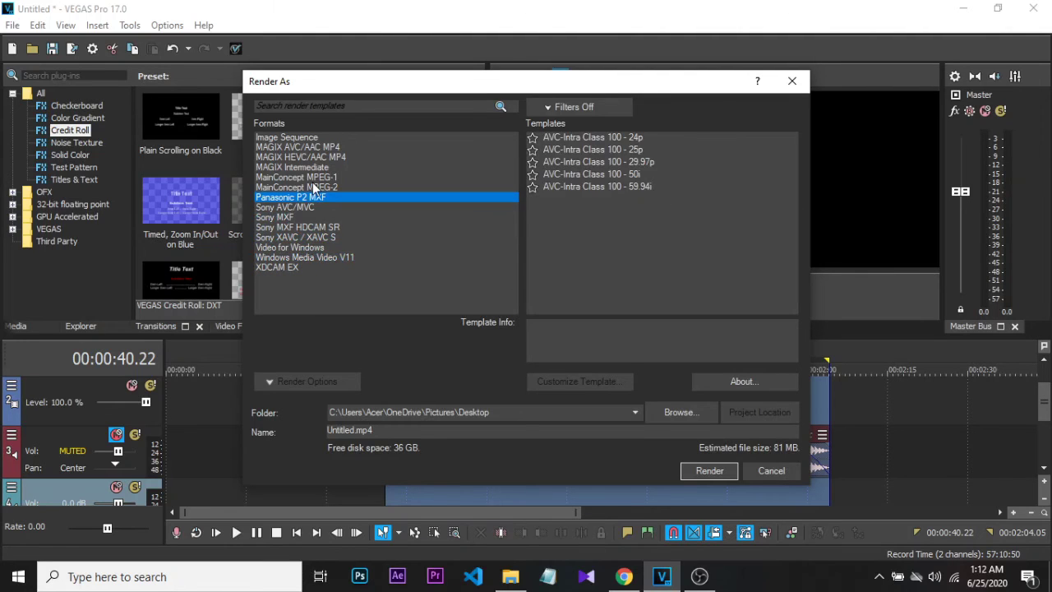
left_click(312, 188)
Step: Choose the MAGIX HEVC/AAC MP4 format with the "Internet HD 720p 29.97 fps (Intel QSV)" template, keeping the Desktop output folder
left_click(312, 159)
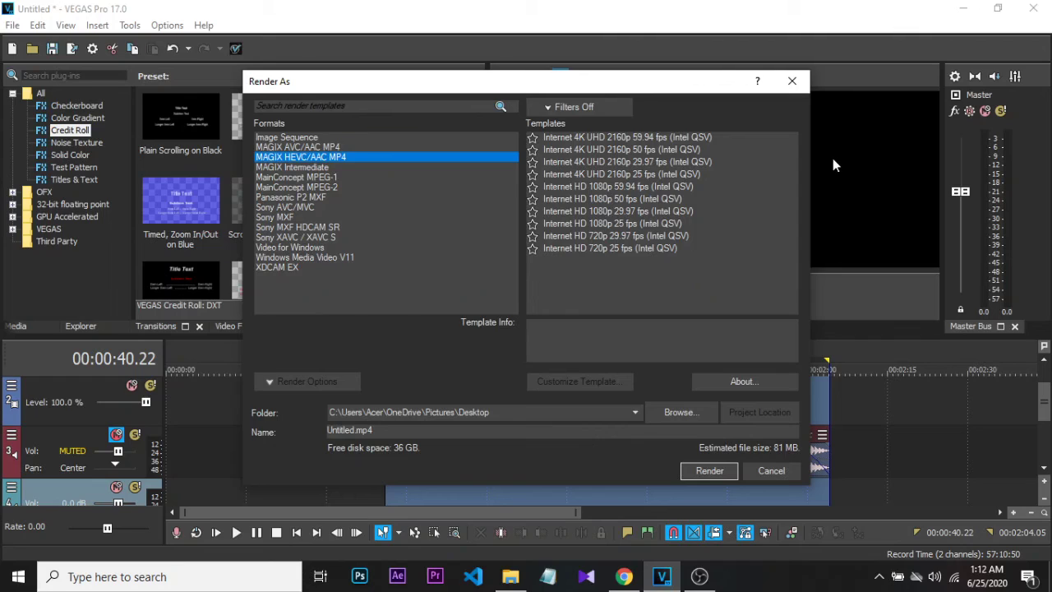
left_click(621, 237)
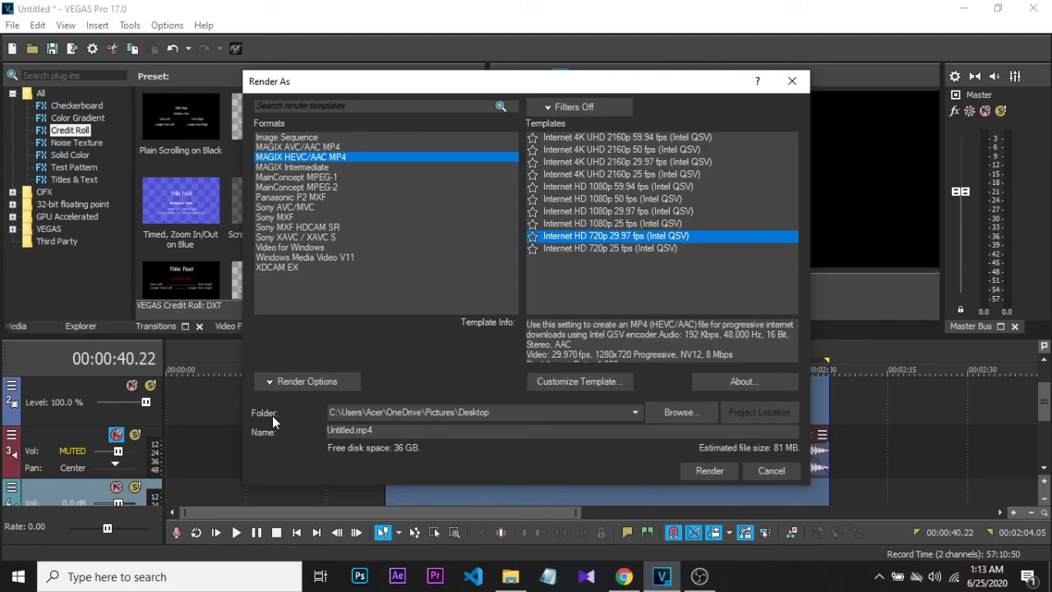
left_click(677, 413)
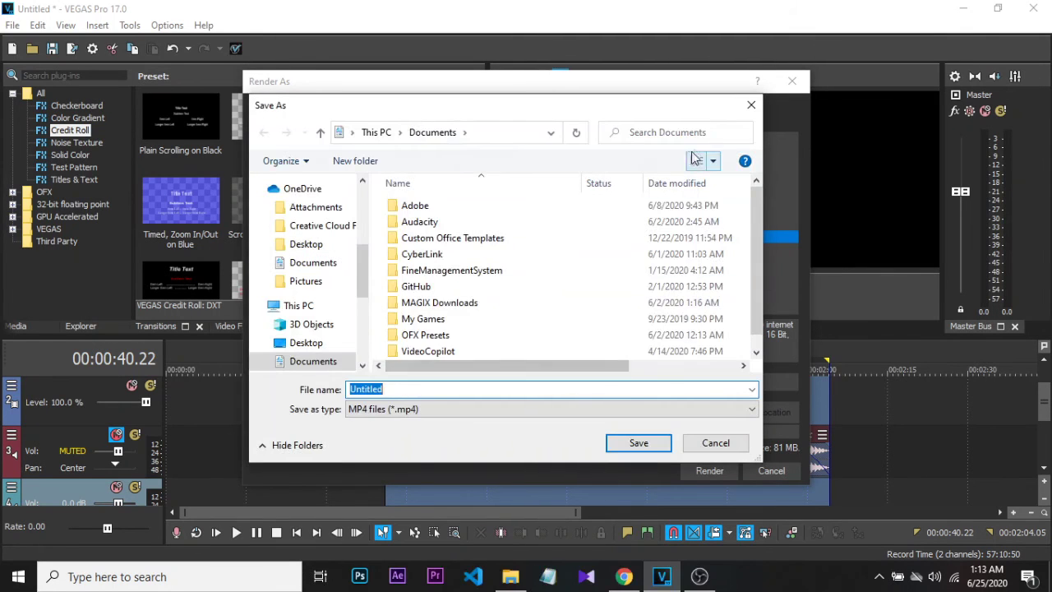
left_click(751, 104)
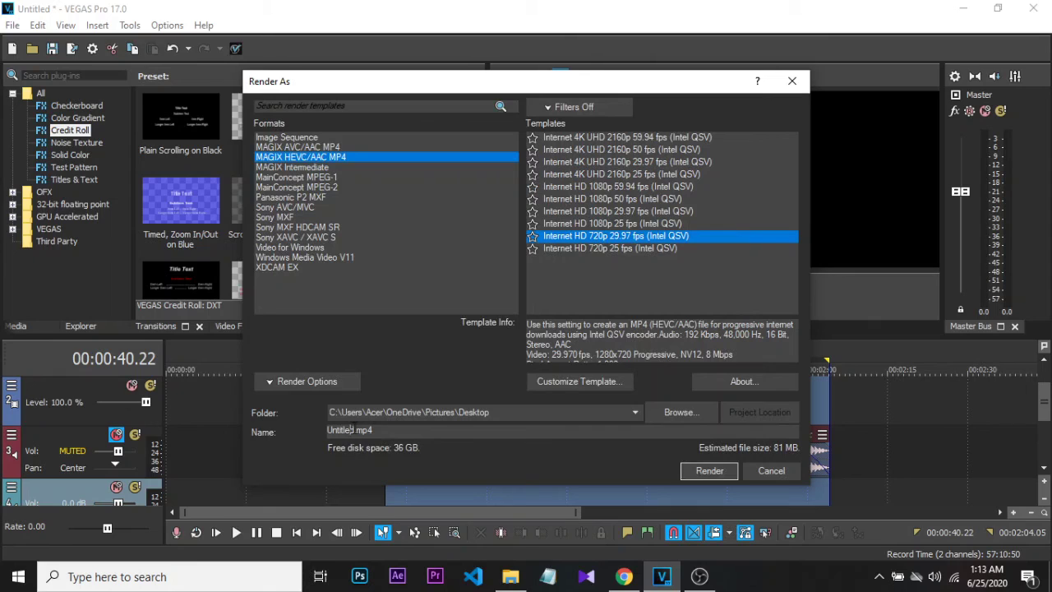
Step: Name the output file "tutorial" and start rendering the video
left_click_drag(378, 431, 296, 432)
type("tutorial")
left_click(708, 470)
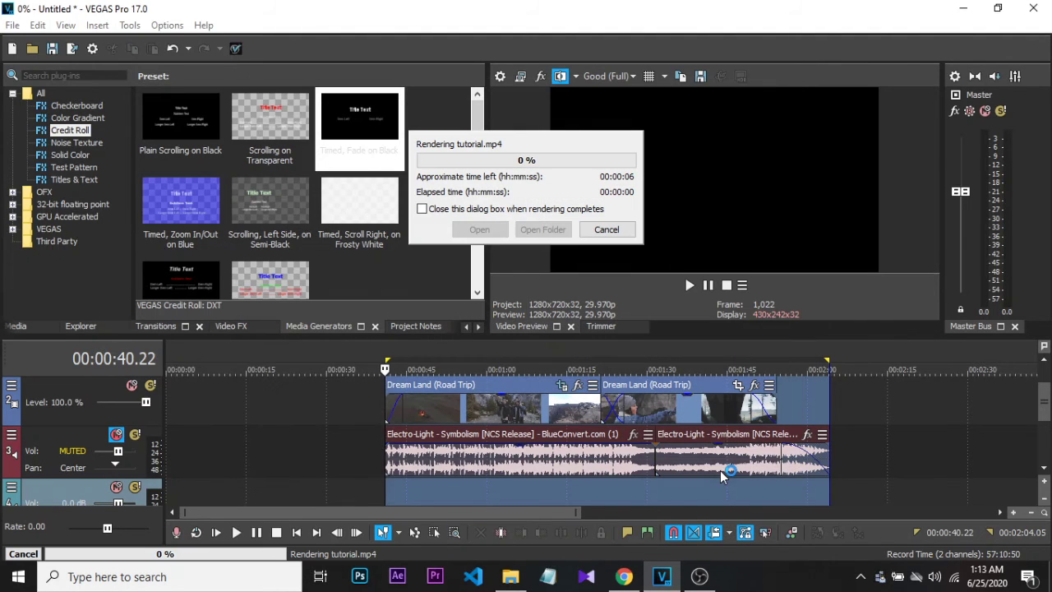